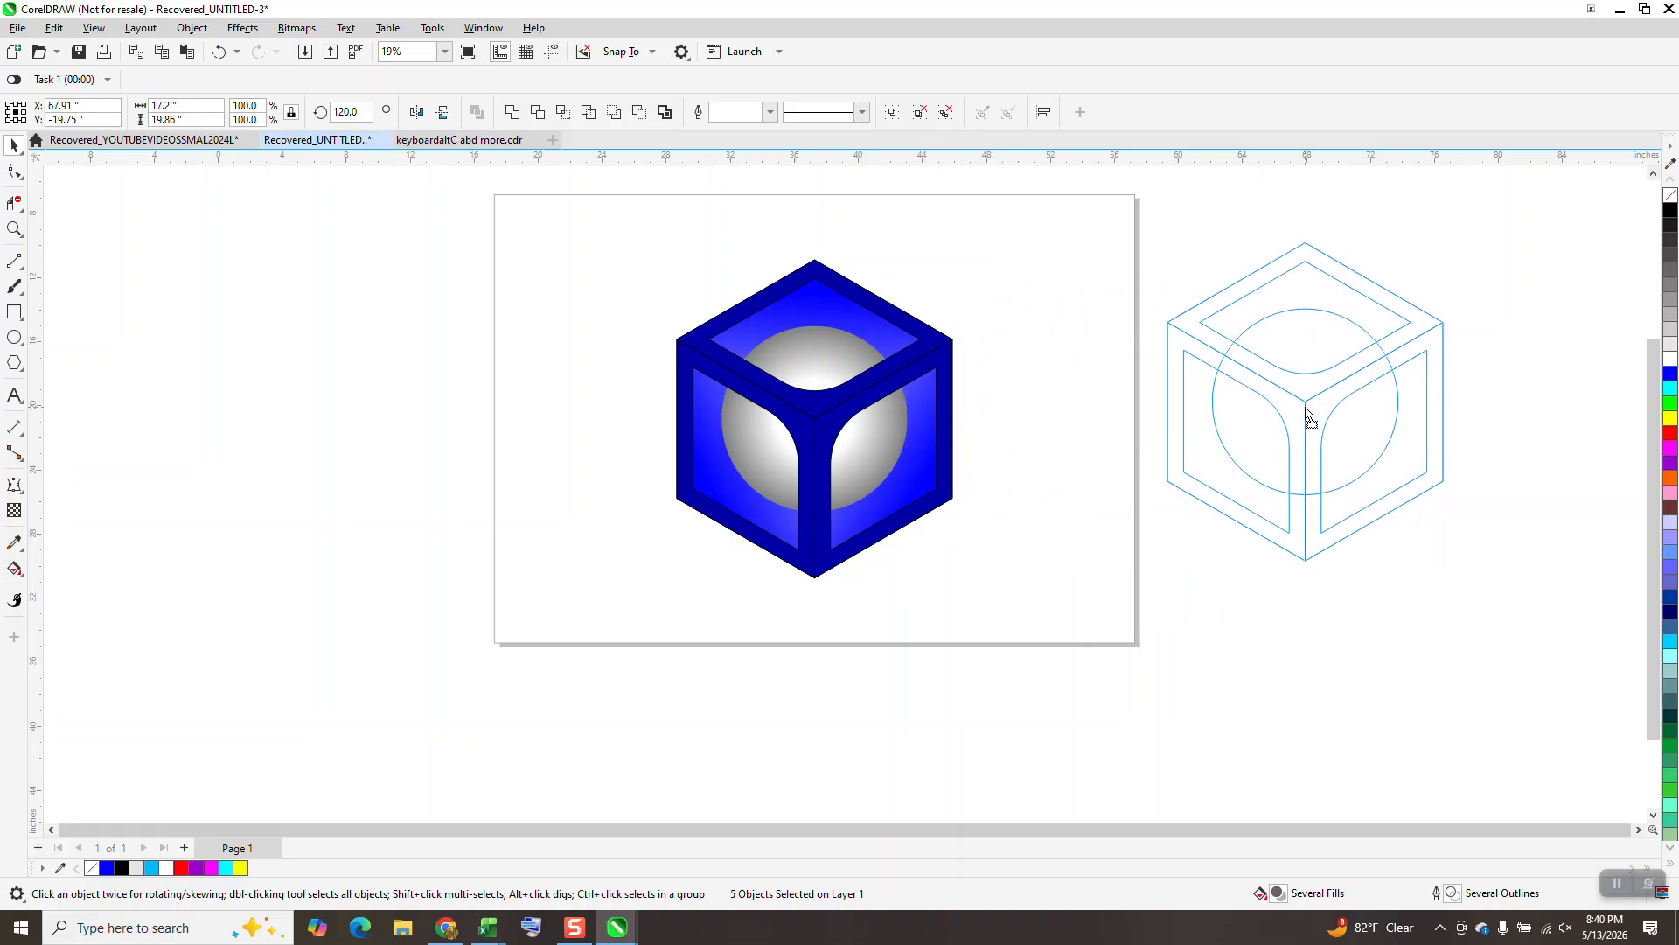
# Step: Draw a six-sided polygon about 15 by 17.3 inches and centre it on the page
pyautogui.click(19, 366)
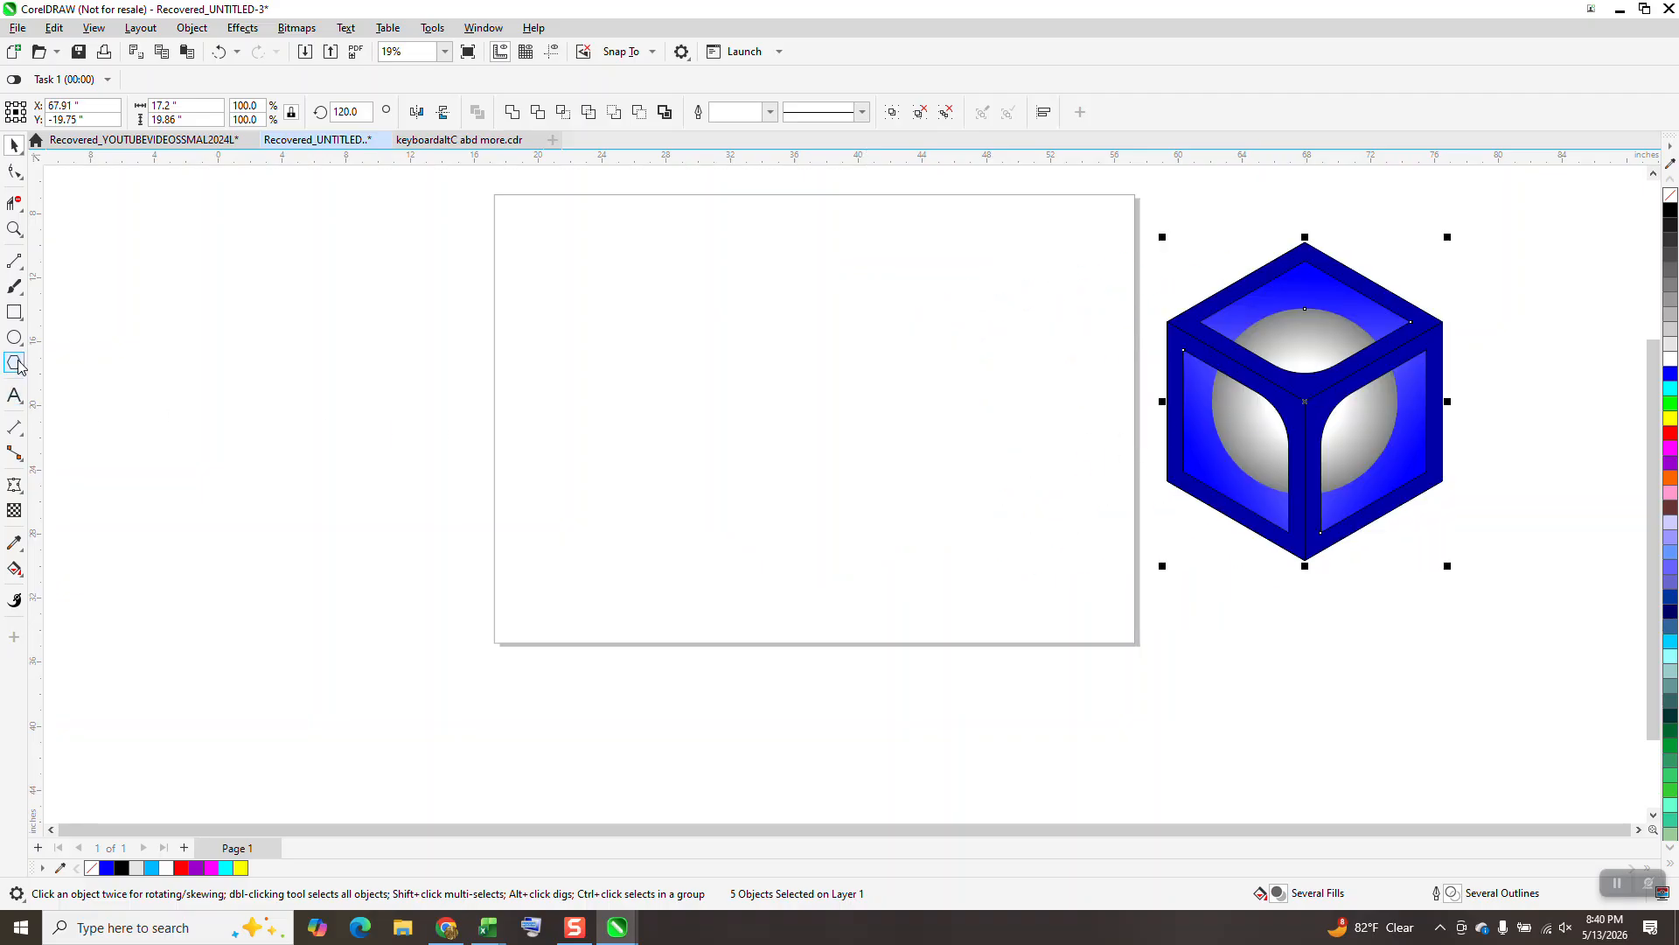
pyautogui.moveTo(891, 304); pyautogui.dragTo(744, 579)
pyautogui.press('p')
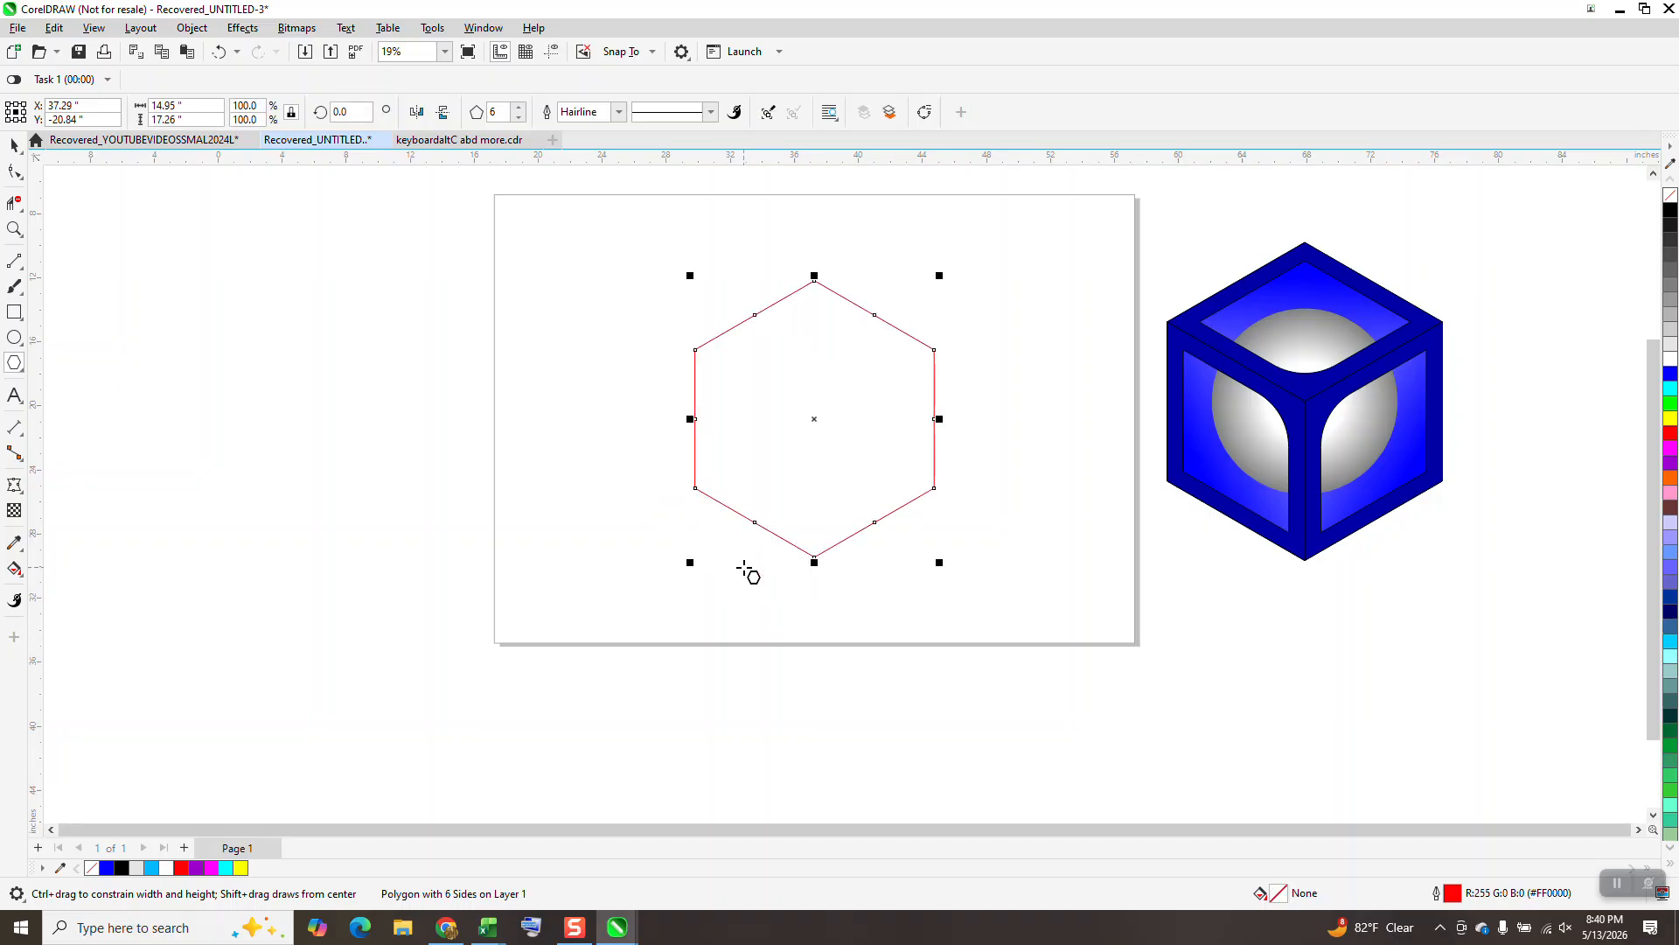
# Step: Draw a straight line from the hexagon's centre to its upper-left corner and fit its end node exactly onto that corner
pyautogui.click(16, 261)
pyautogui.click(88, 282)
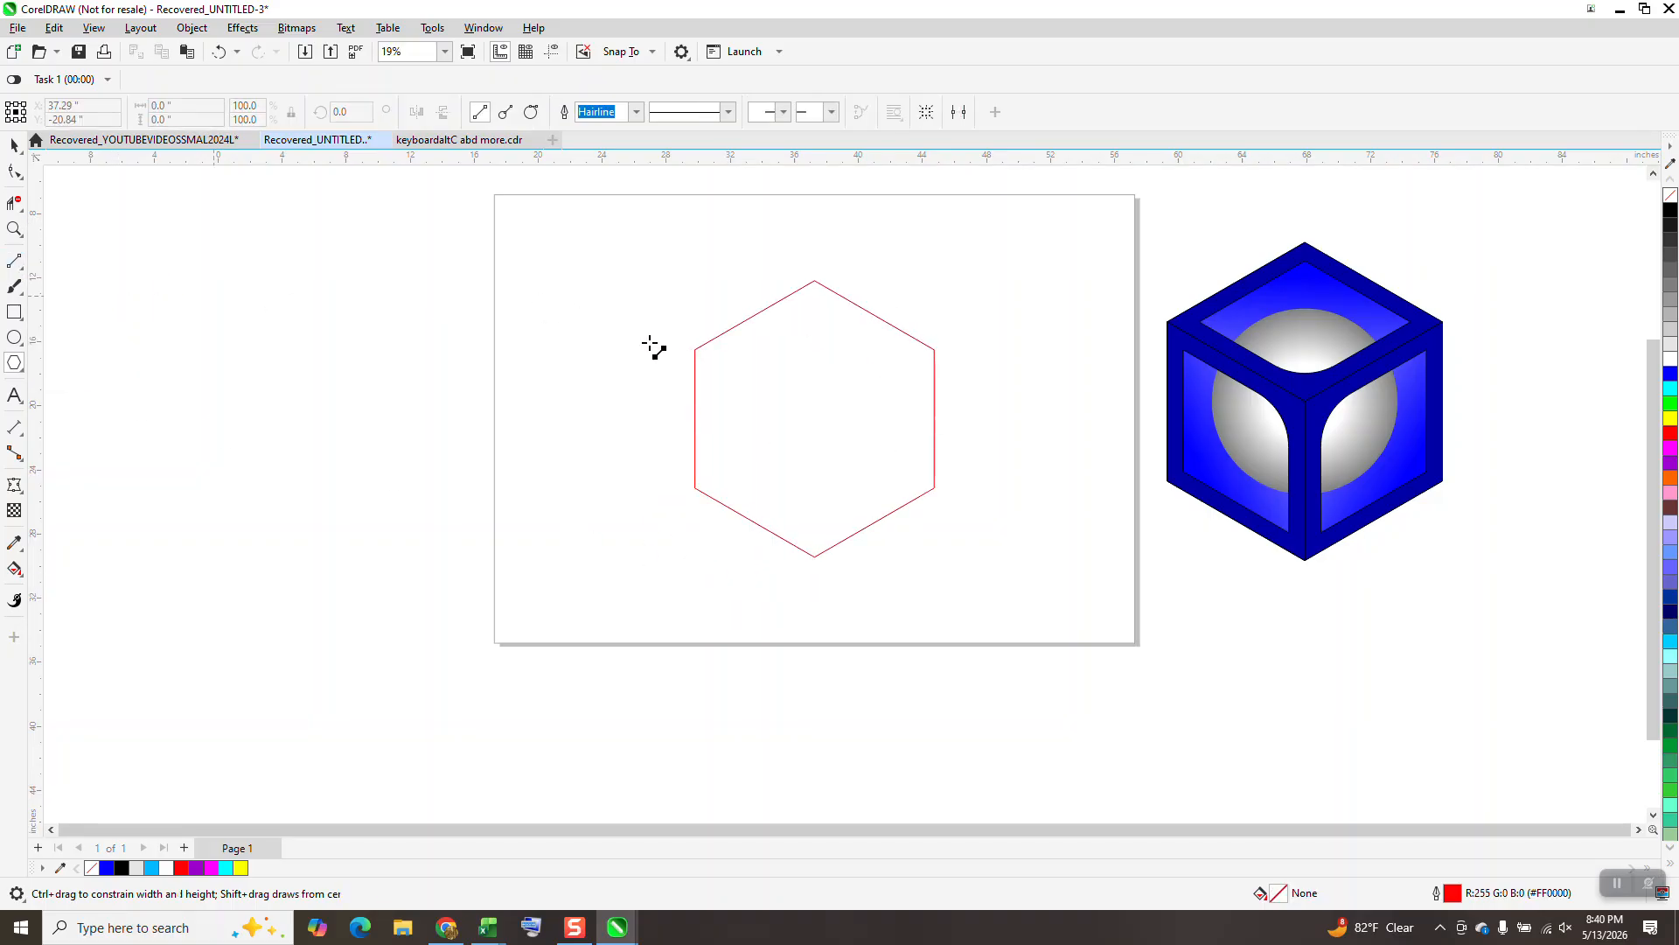
pyautogui.moveTo(813, 423); pyautogui.dragTo(695, 350)
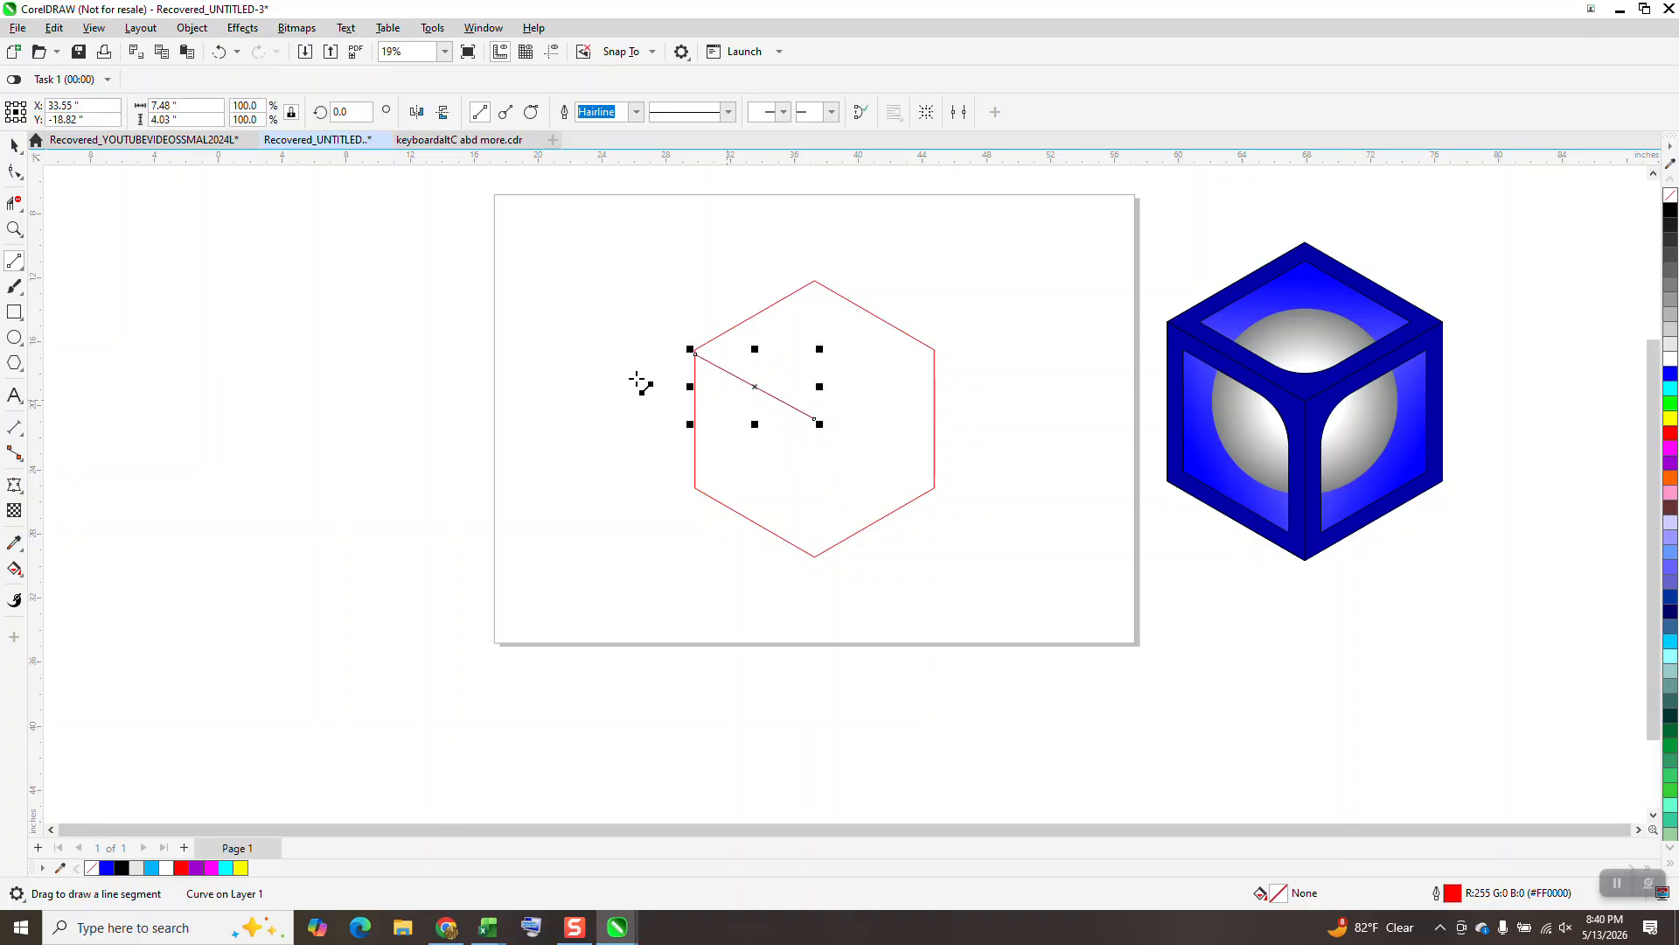
pyautogui.click(14, 228)
pyautogui.moveTo(626, 289); pyautogui.dragTo(1142, 595)
pyautogui.click(9, 170)
pyautogui.moveTo(443, 313); pyautogui.dragTo(446, 305)
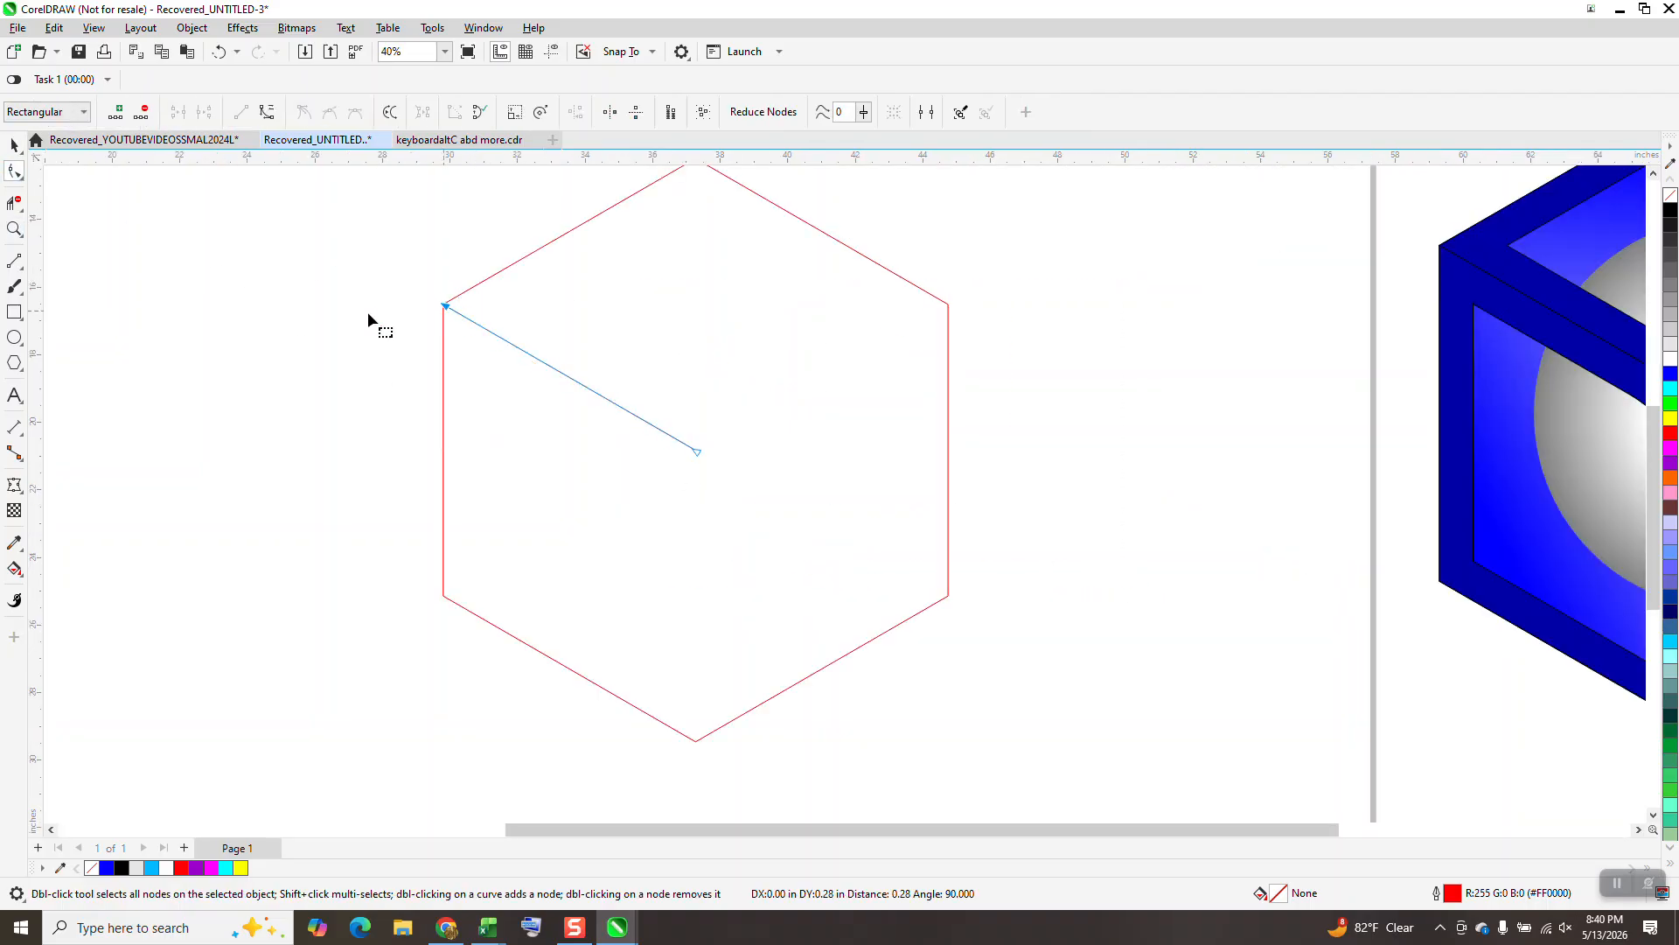
# Step: Draw straight lines from the hexagon's centre to its upper-right corner and to its bottom corner to form a cube
pyautogui.click(14, 261)
pyautogui.moveTo(704, 456)
pyautogui.mouseDown()
pyautogui.moveTo(948, 330)
pyautogui.moveTo(948, 305)
pyautogui.mouseUp()
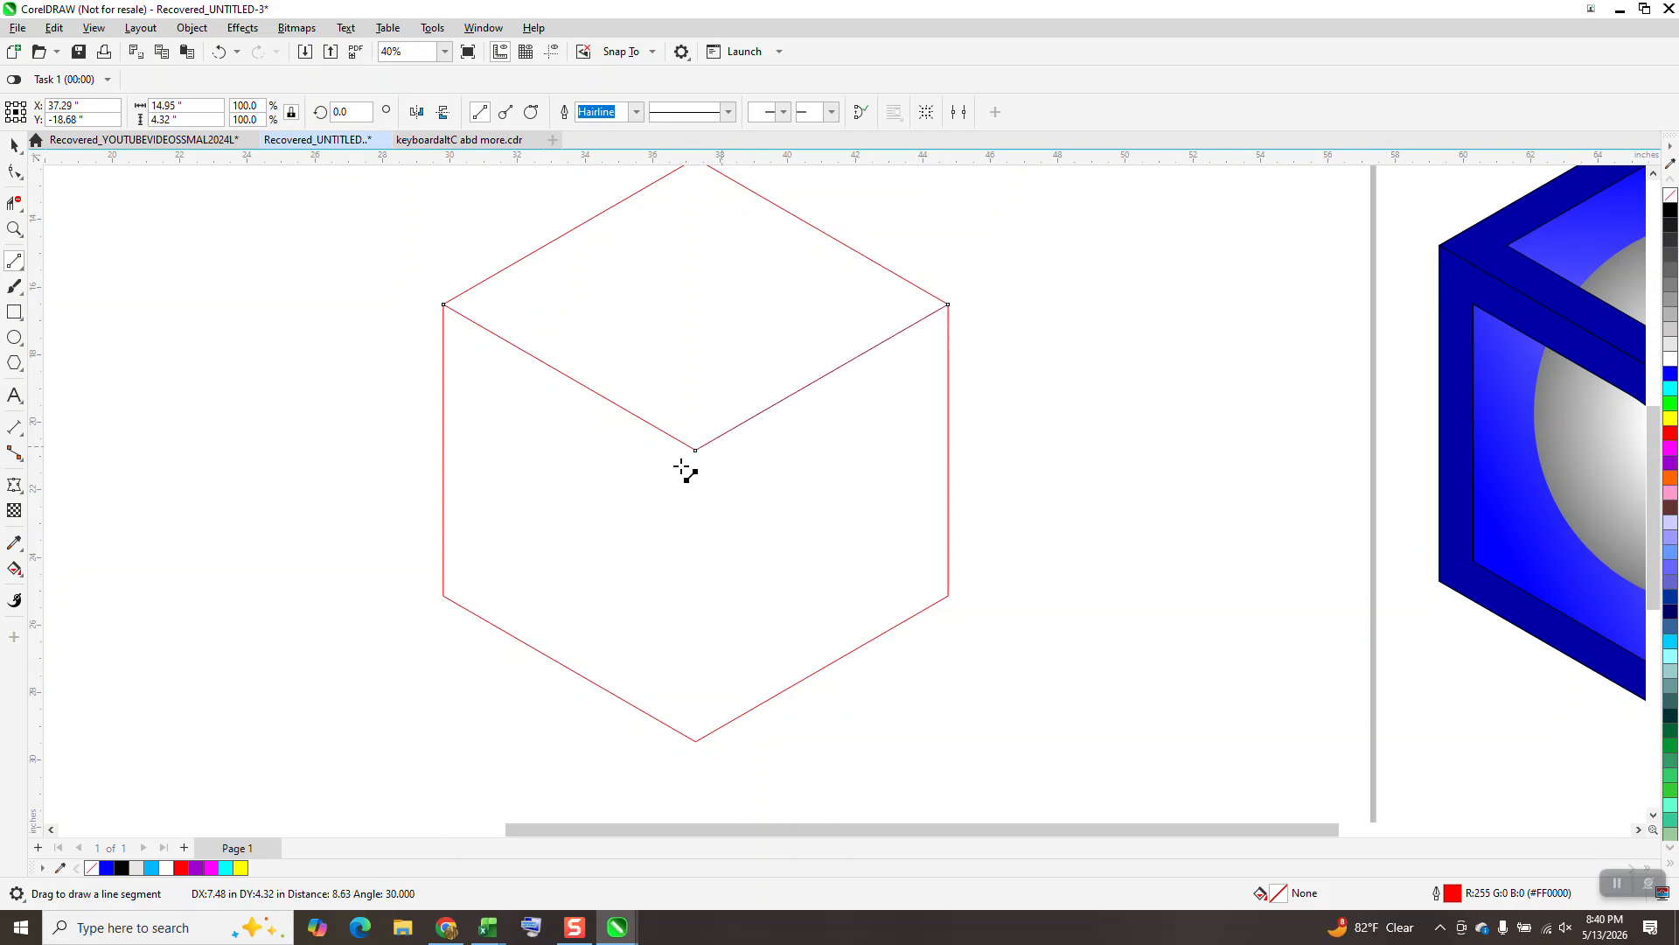
pyautogui.moveTo(697, 450); pyautogui.dragTo(695, 740)
pyautogui.scroll(-4, 633, 514)
pyautogui.click(14, 145)
pyautogui.moveTo(457, 341); pyautogui.dragTo(770, 661)
pyautogui.moveTo(469, 388); pyautogui.dragTo(845, 694)
pyautogui.click(221, 52)
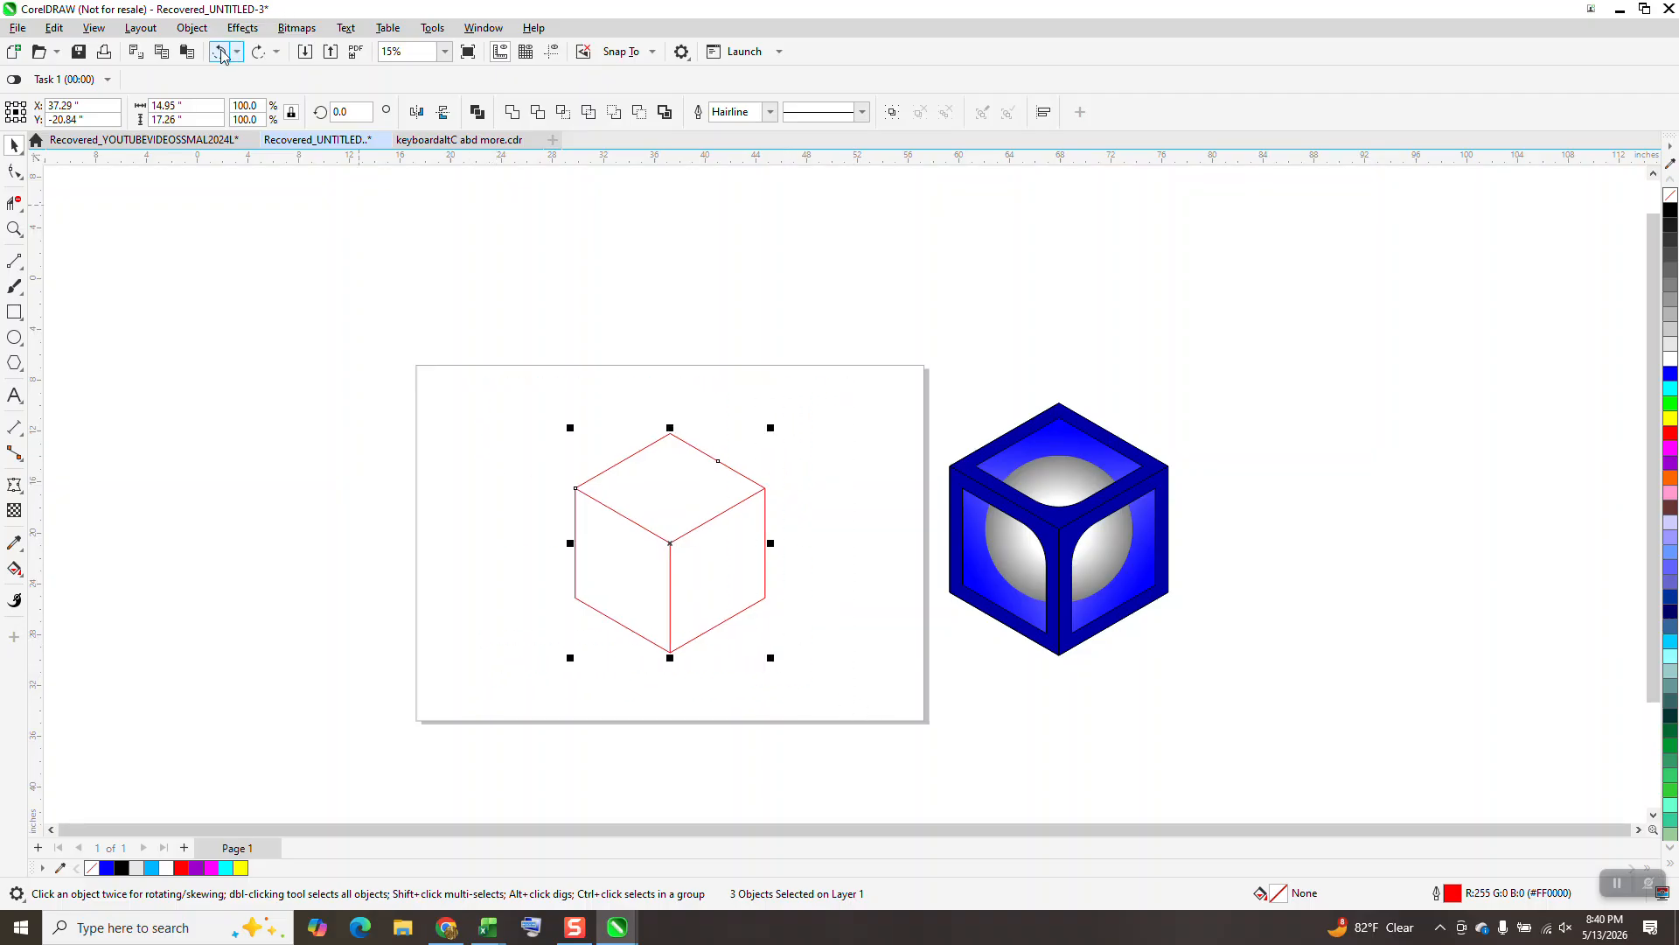
pyautogui.click(220, 53)
pyautogui.click(221, 51)
pyautogui.click(260, 52)
pyautogui.click(259, 53)
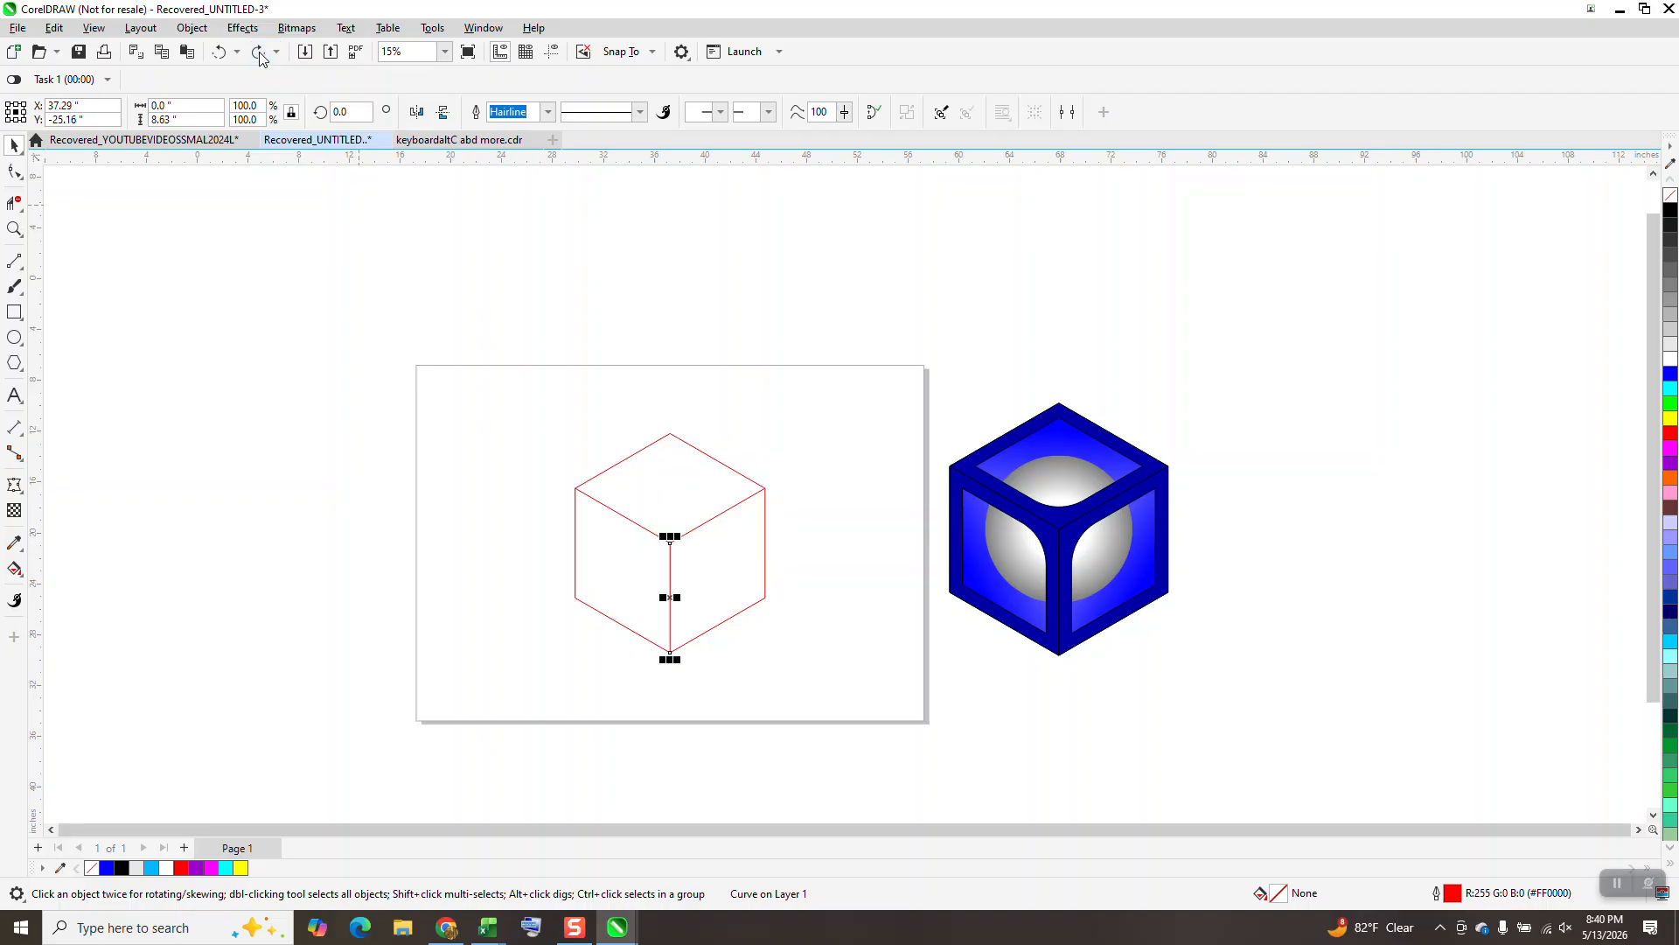
# Step: Set the nudge distance to 20 inches
pyautogui.click(529, 280)
pyautogui.doubleClick(610, 112)
pyautogui.write('20')
# Step: Fill the cube's three faces with blue using Smart Fill, nudging each new face 20 inches to the left
pyautogui.click(14, 568)
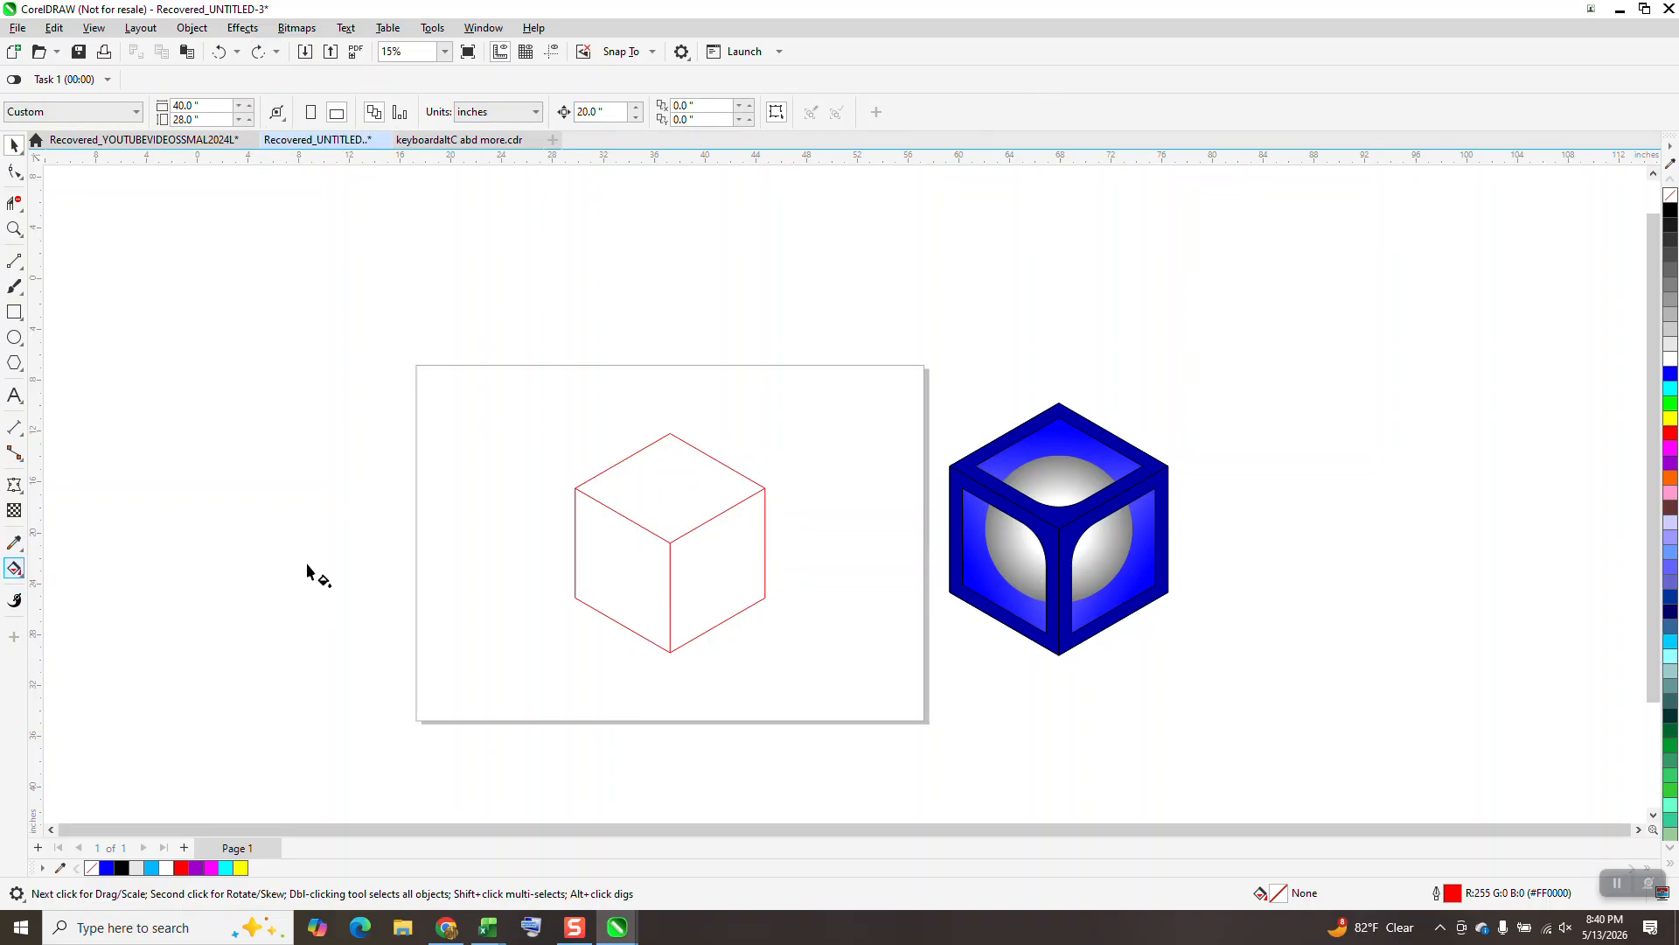
pyautogui.click(18, 573)
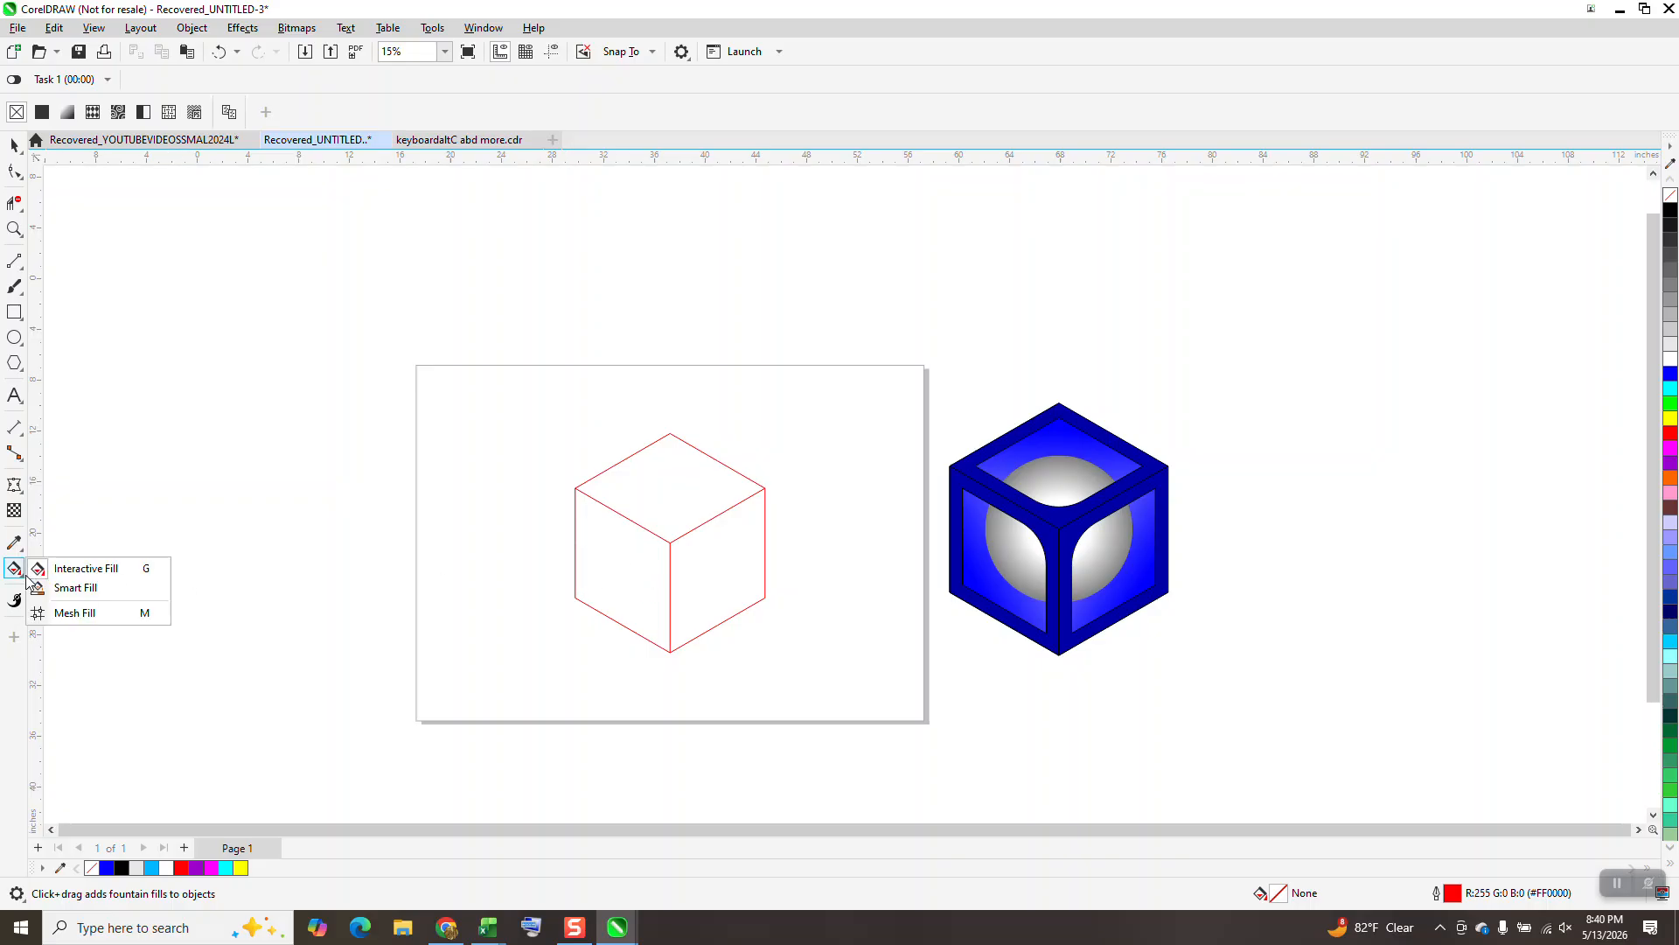
pyautogui.click(65, 587)
pyautogui.click(659, 574)
pyautogui.press('Left')
pyautogui.click(681, 510)
pyautogui.press('Left')
pyautogui.click(705, 557)
pyautogui.press('Left')
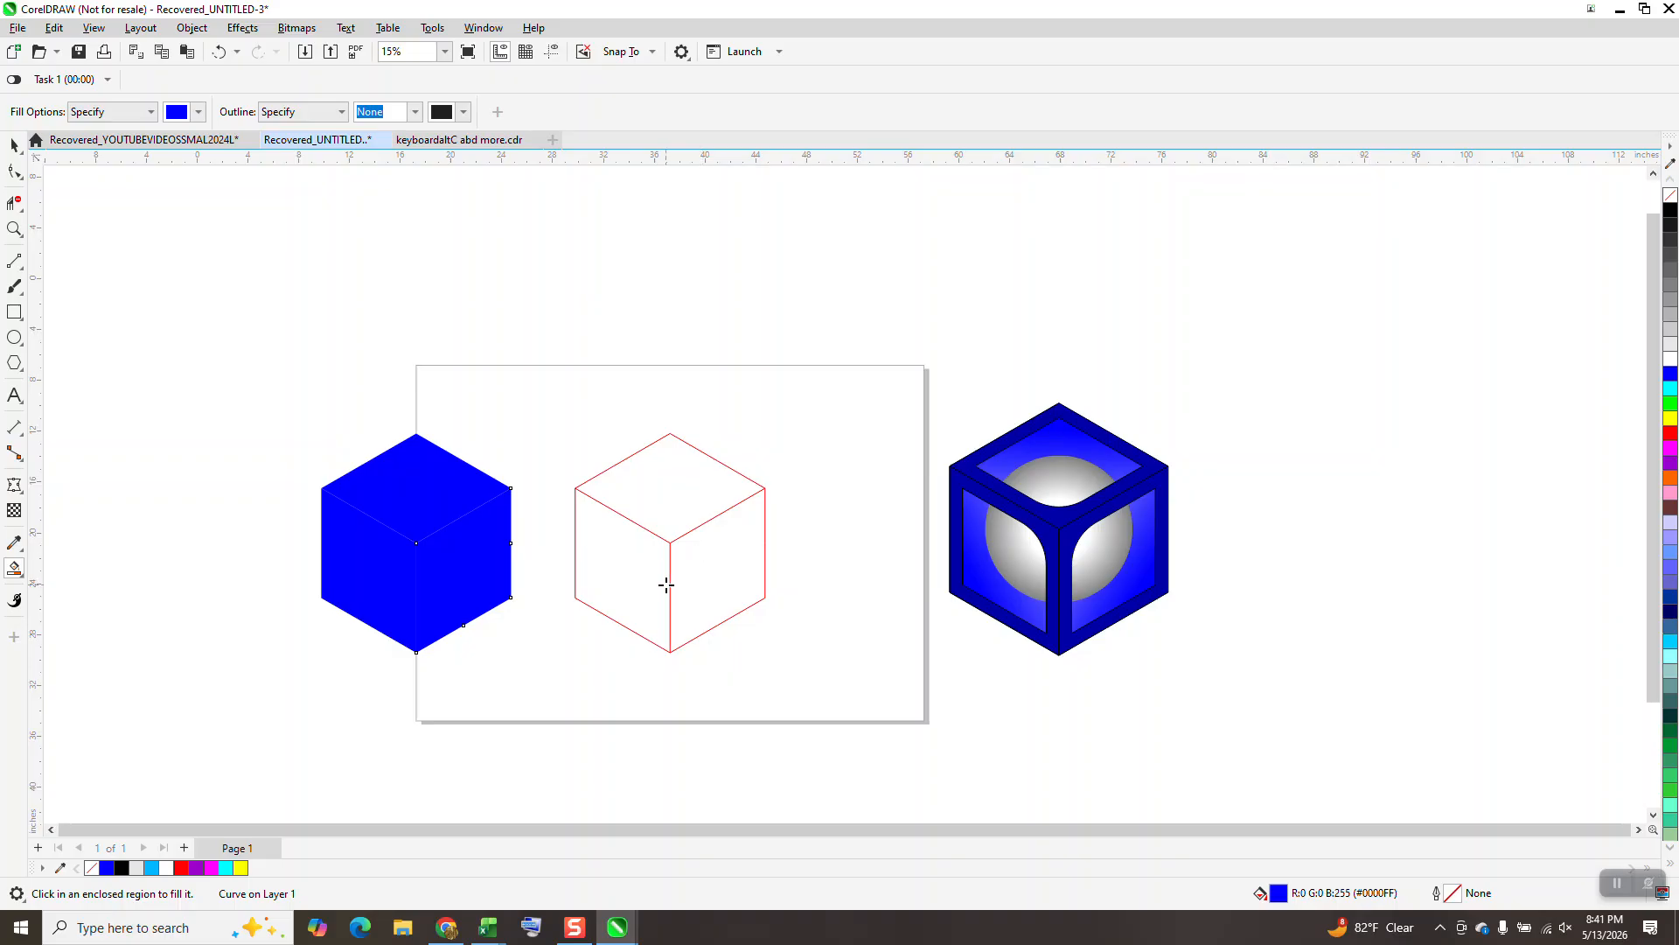
# Step: Delete the original red line-drawn cube and centre the three blue faces on the page
pyautogui.click(14, 144)
pyautogui.moveTo(488, 367); pyautogui.dragTo(829, 697)
pyautogui.press('Delete')
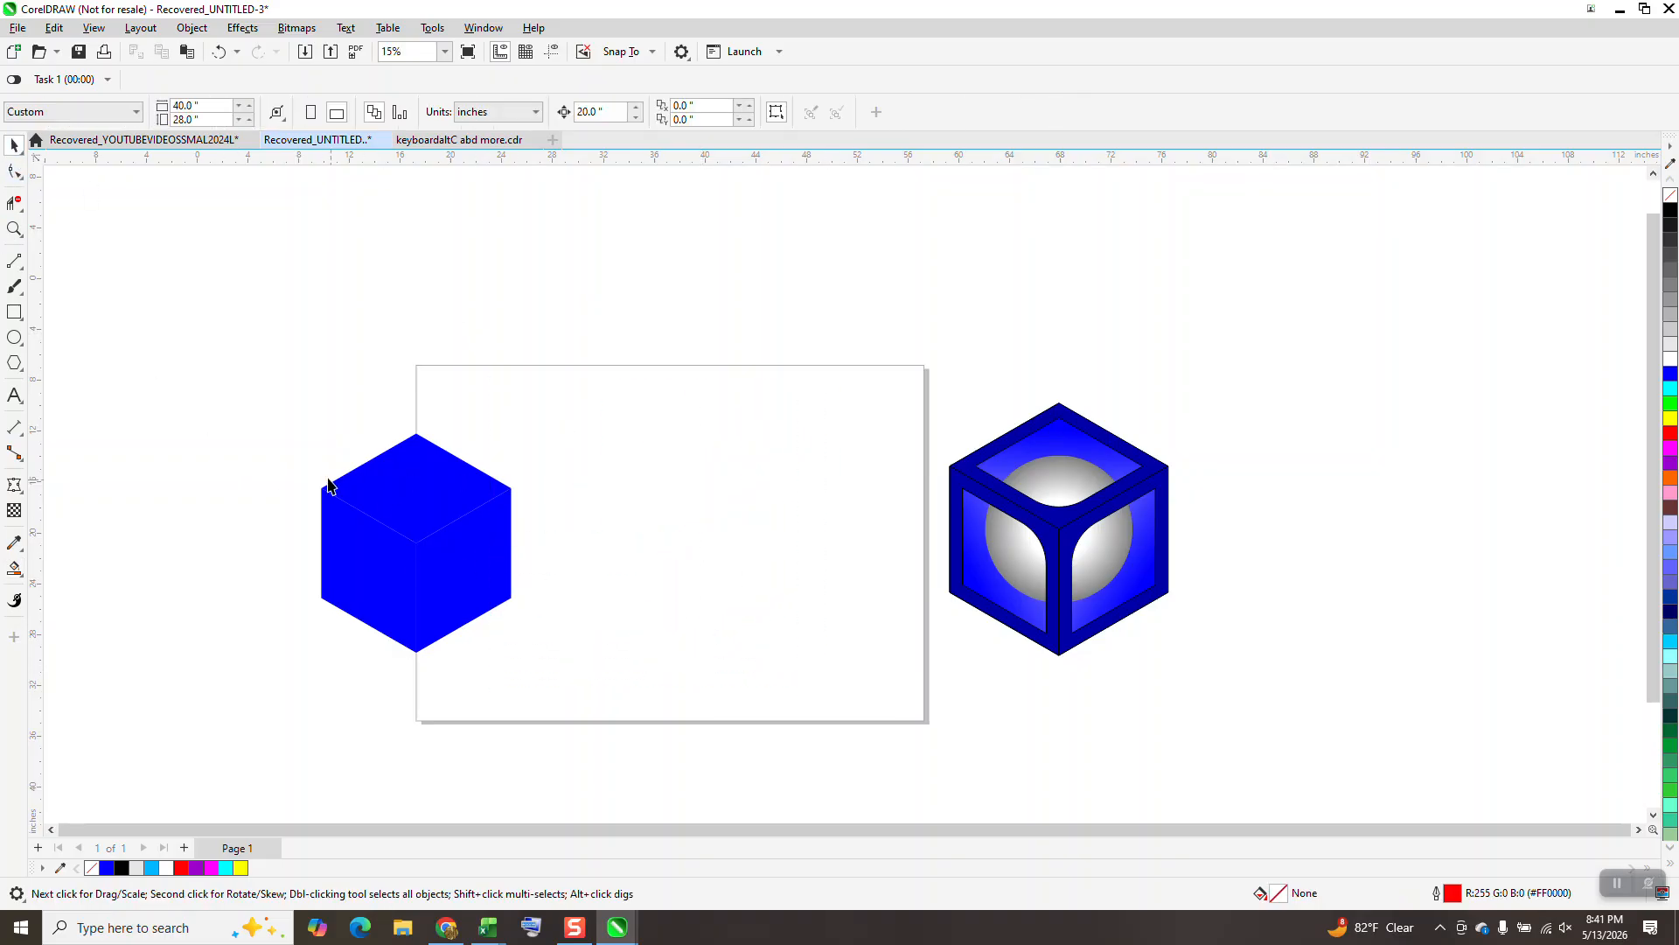
pyautogui.moveTo(629, 676); pyautogui.dragTo(653, 682)
pyautogui.press('p')
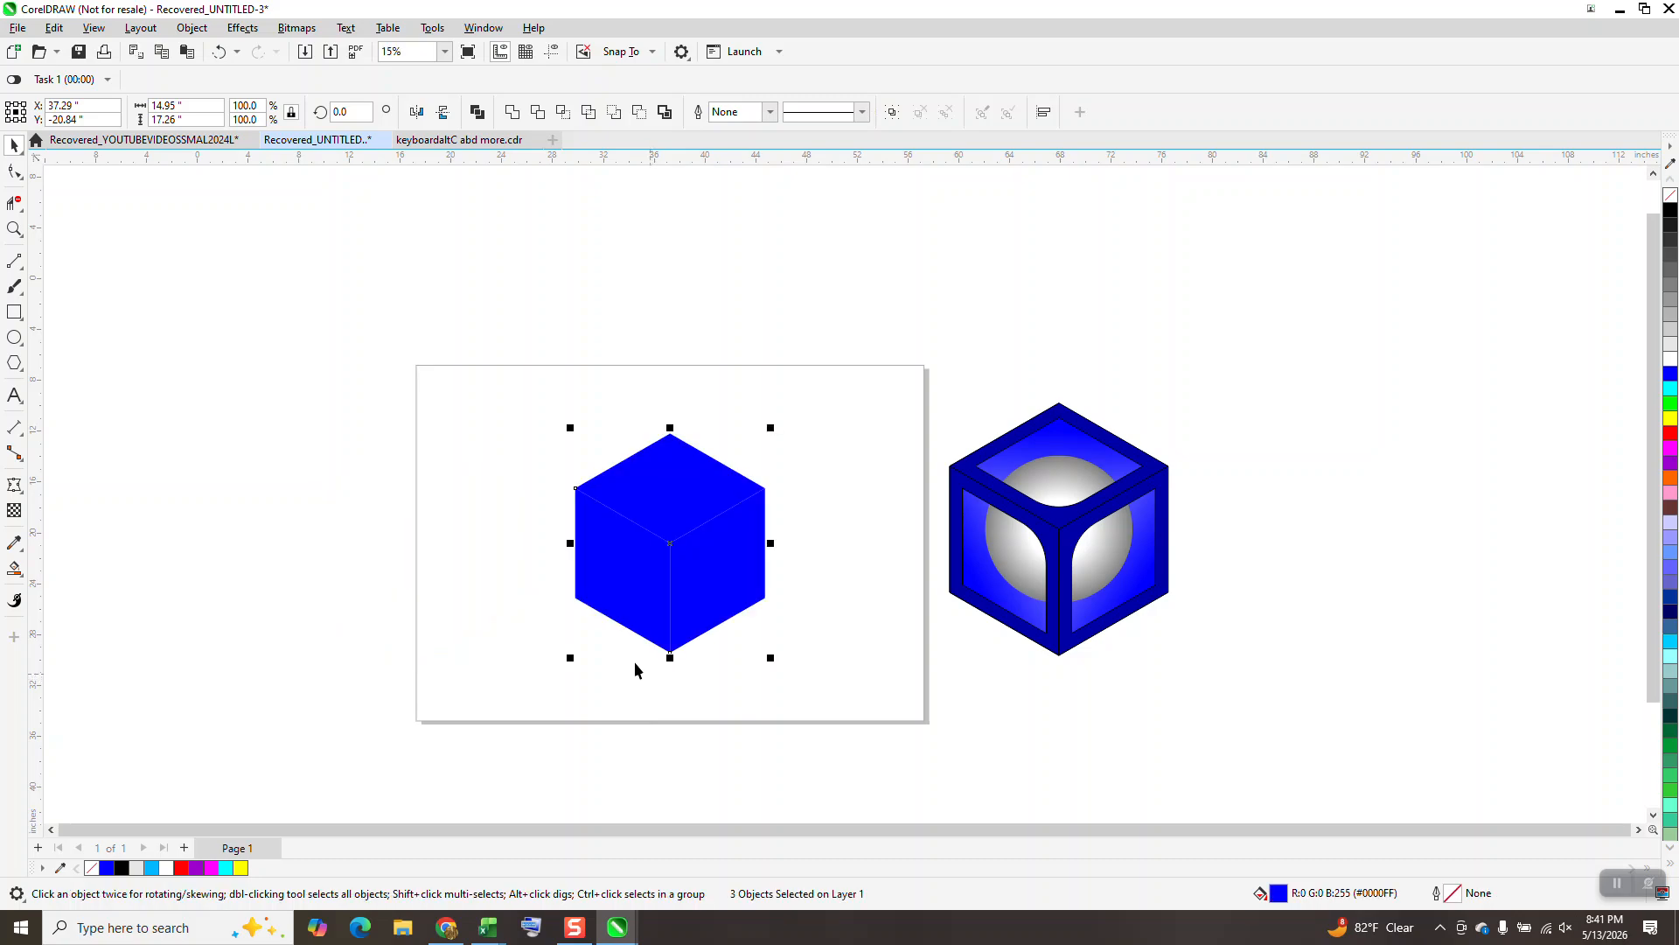
pyautogui.click(792, 412)
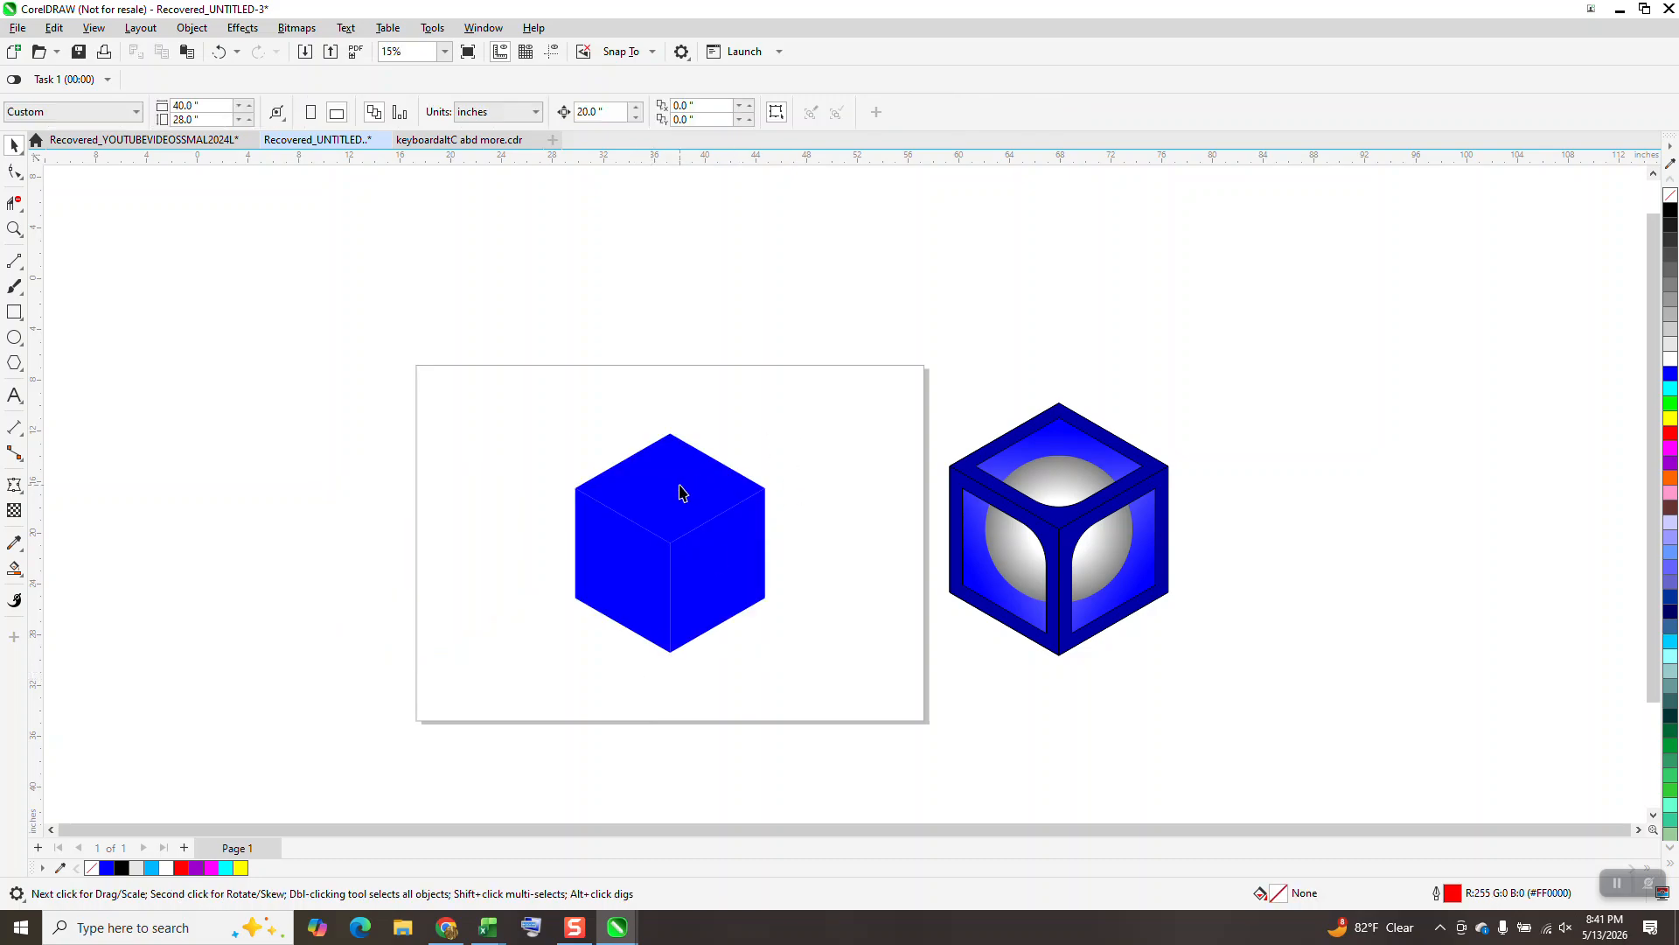
# Step: Delete the blue cube's two side faces and duplicate the remaining top rhombus 20 inches to the left
pyautogui.click(717, 557)
pyautogui.press('Delete')
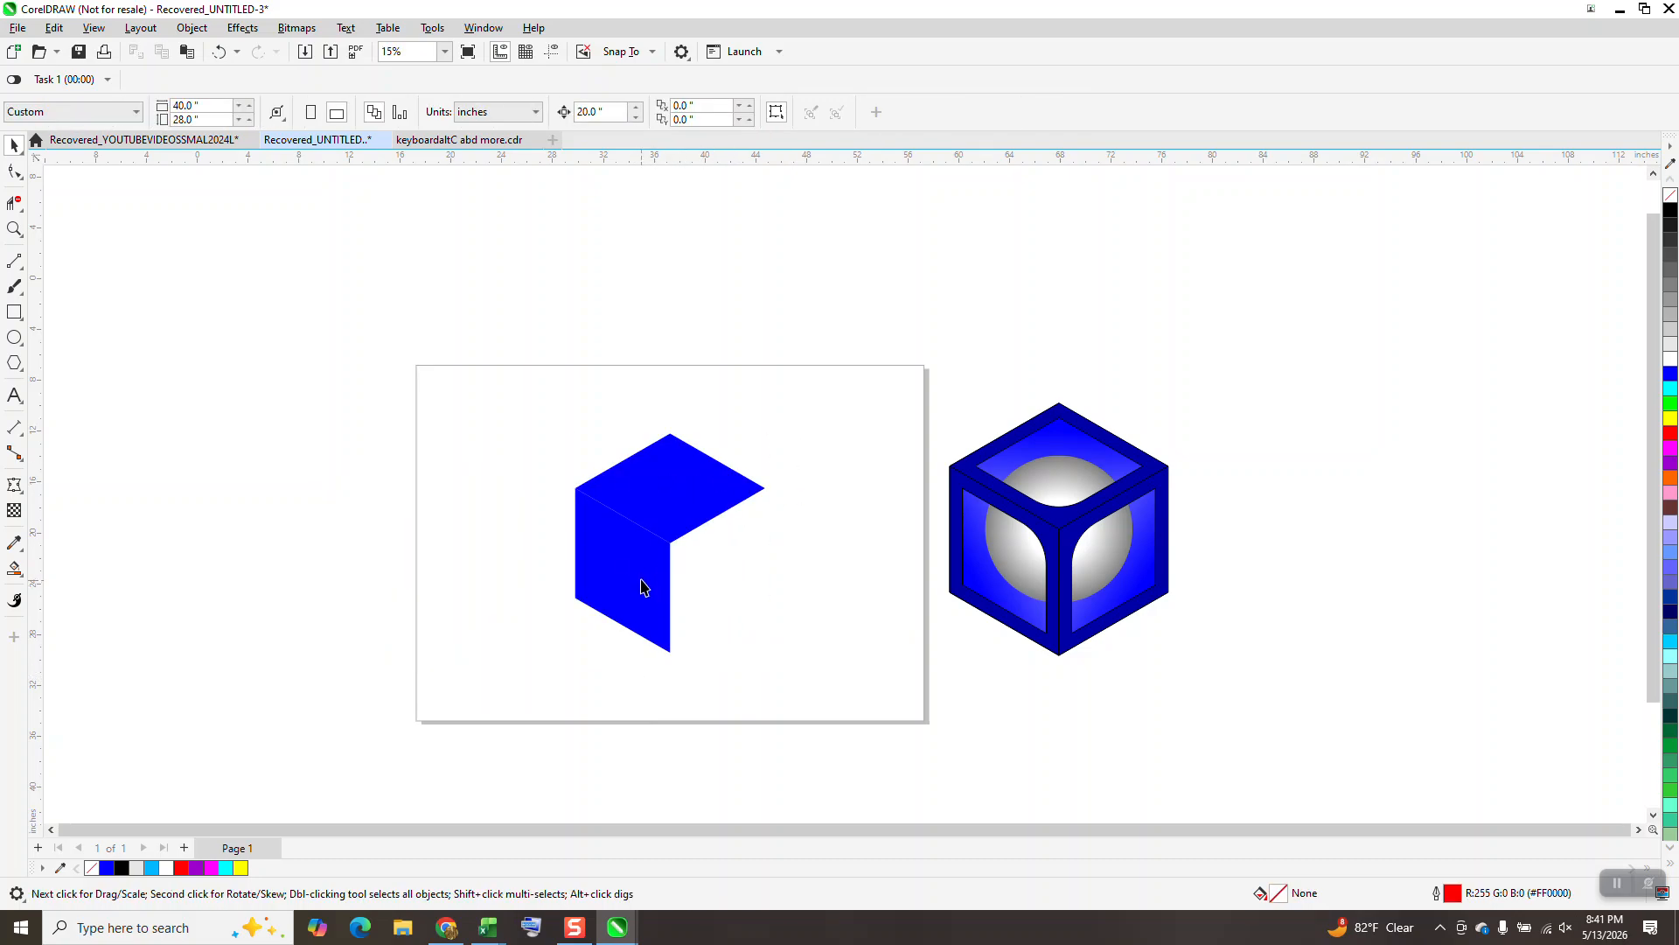
pyautogui.click(639, 579)
pyautogui.press('Delete')
pyautogui.click(660, 497)
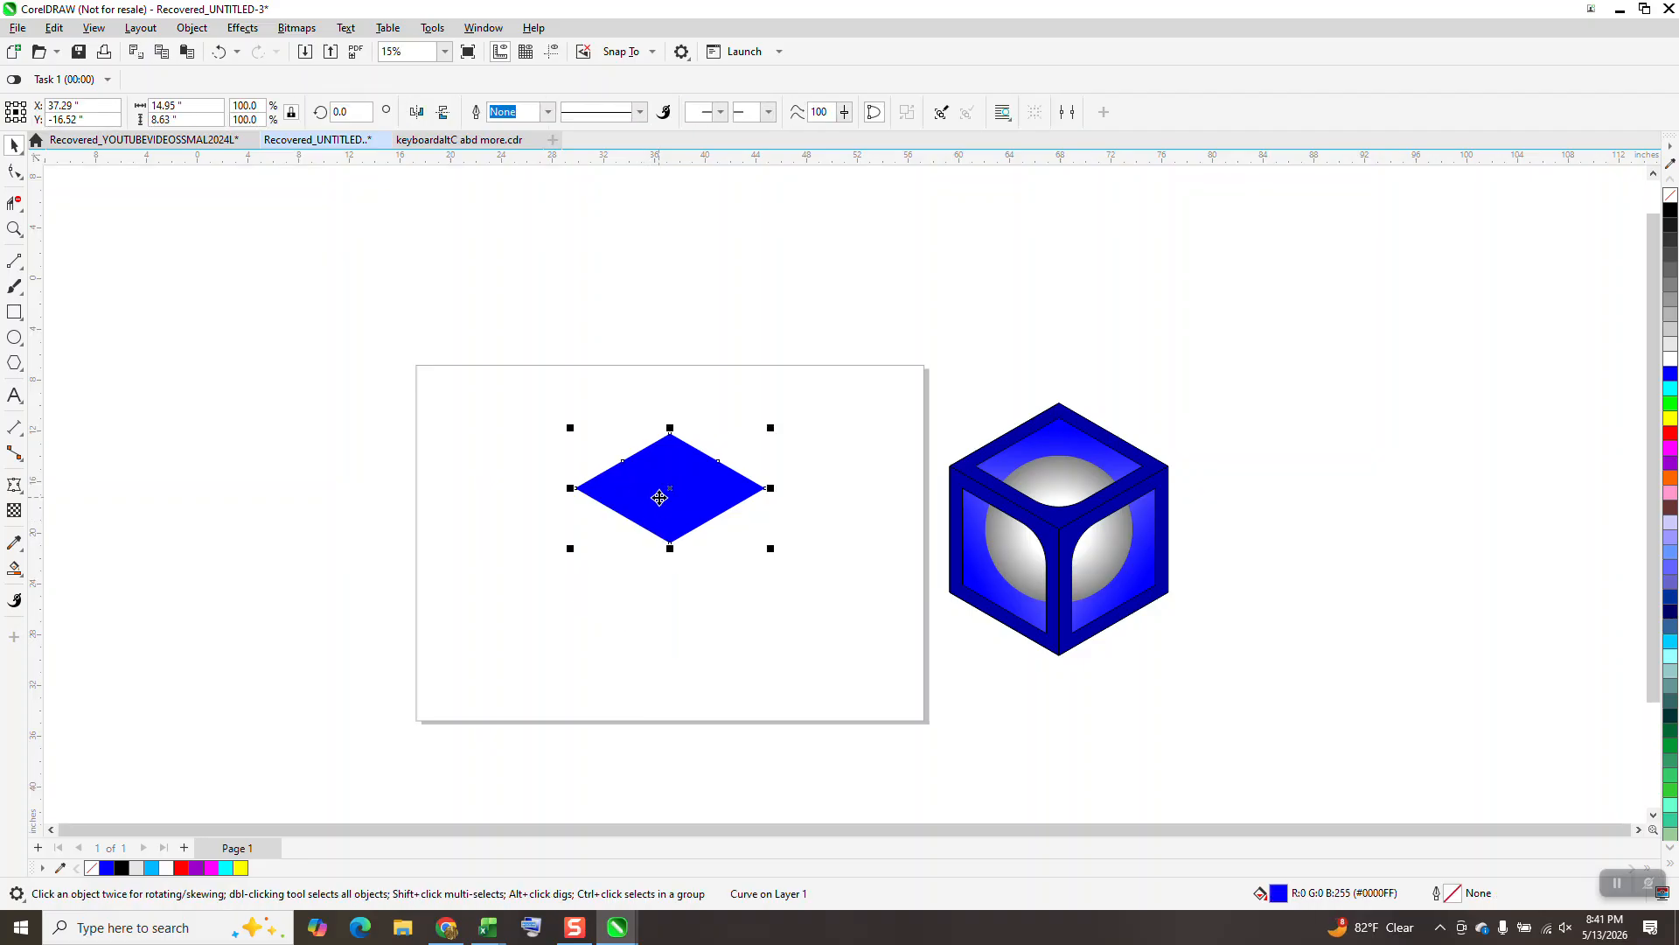
pyautogui.hotkey('ctrl', 'd')
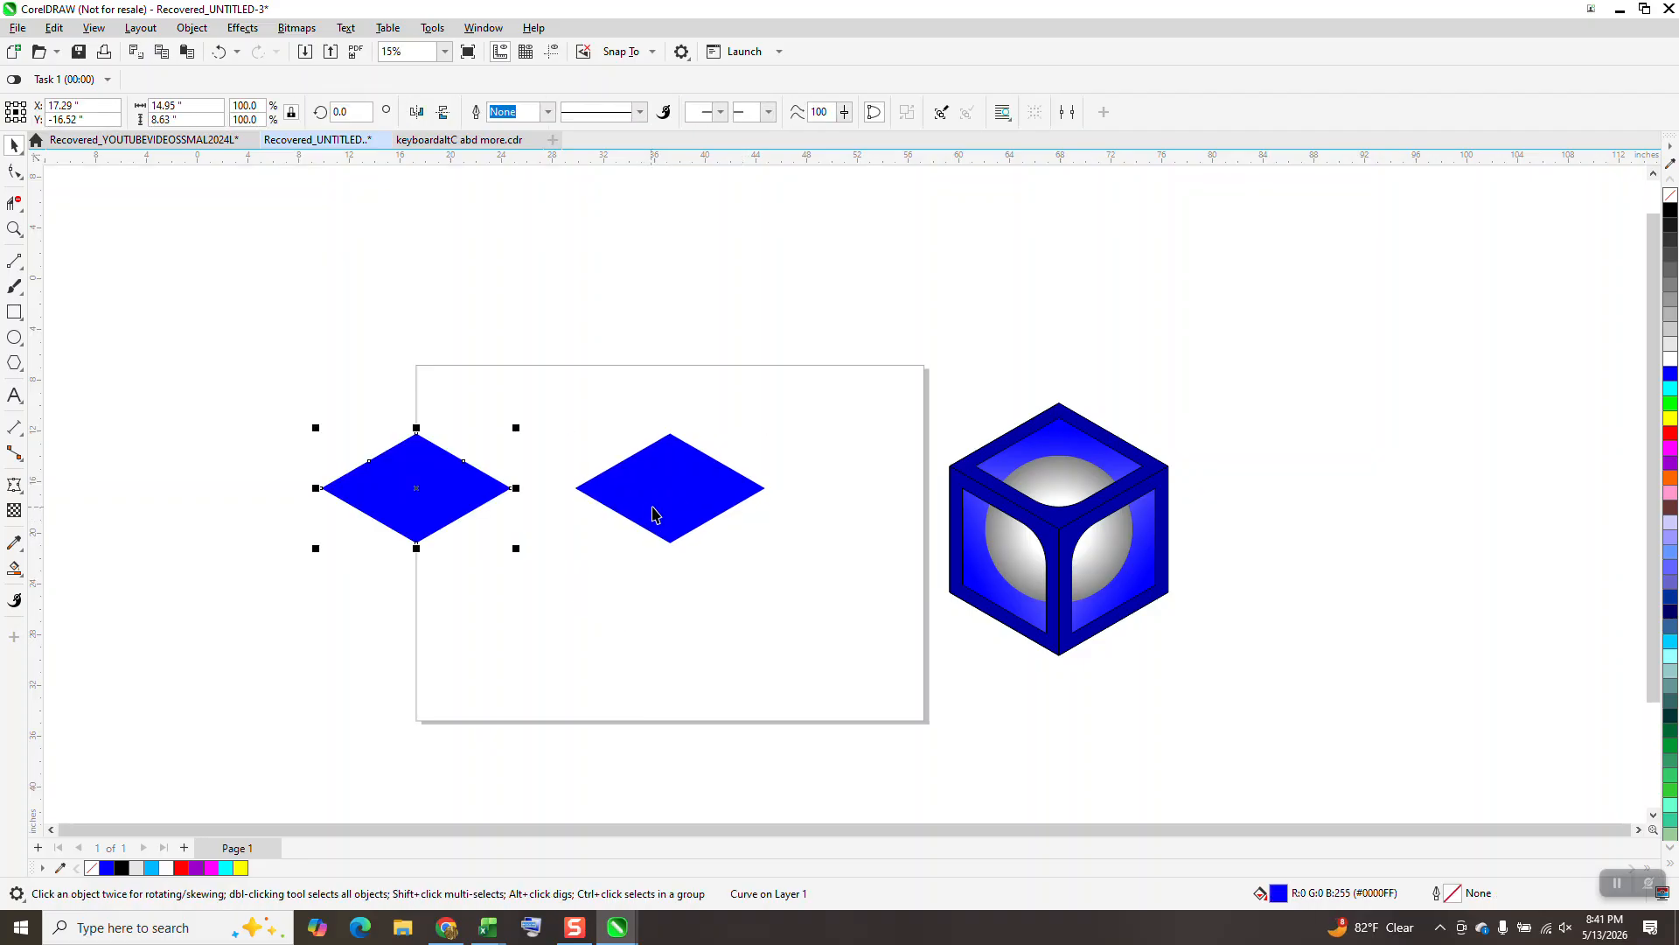
# Step: Apply a vertical linear fountain fill to the centred rhombus, from blue at its top to white below it
pyautogui.click(661, 516)
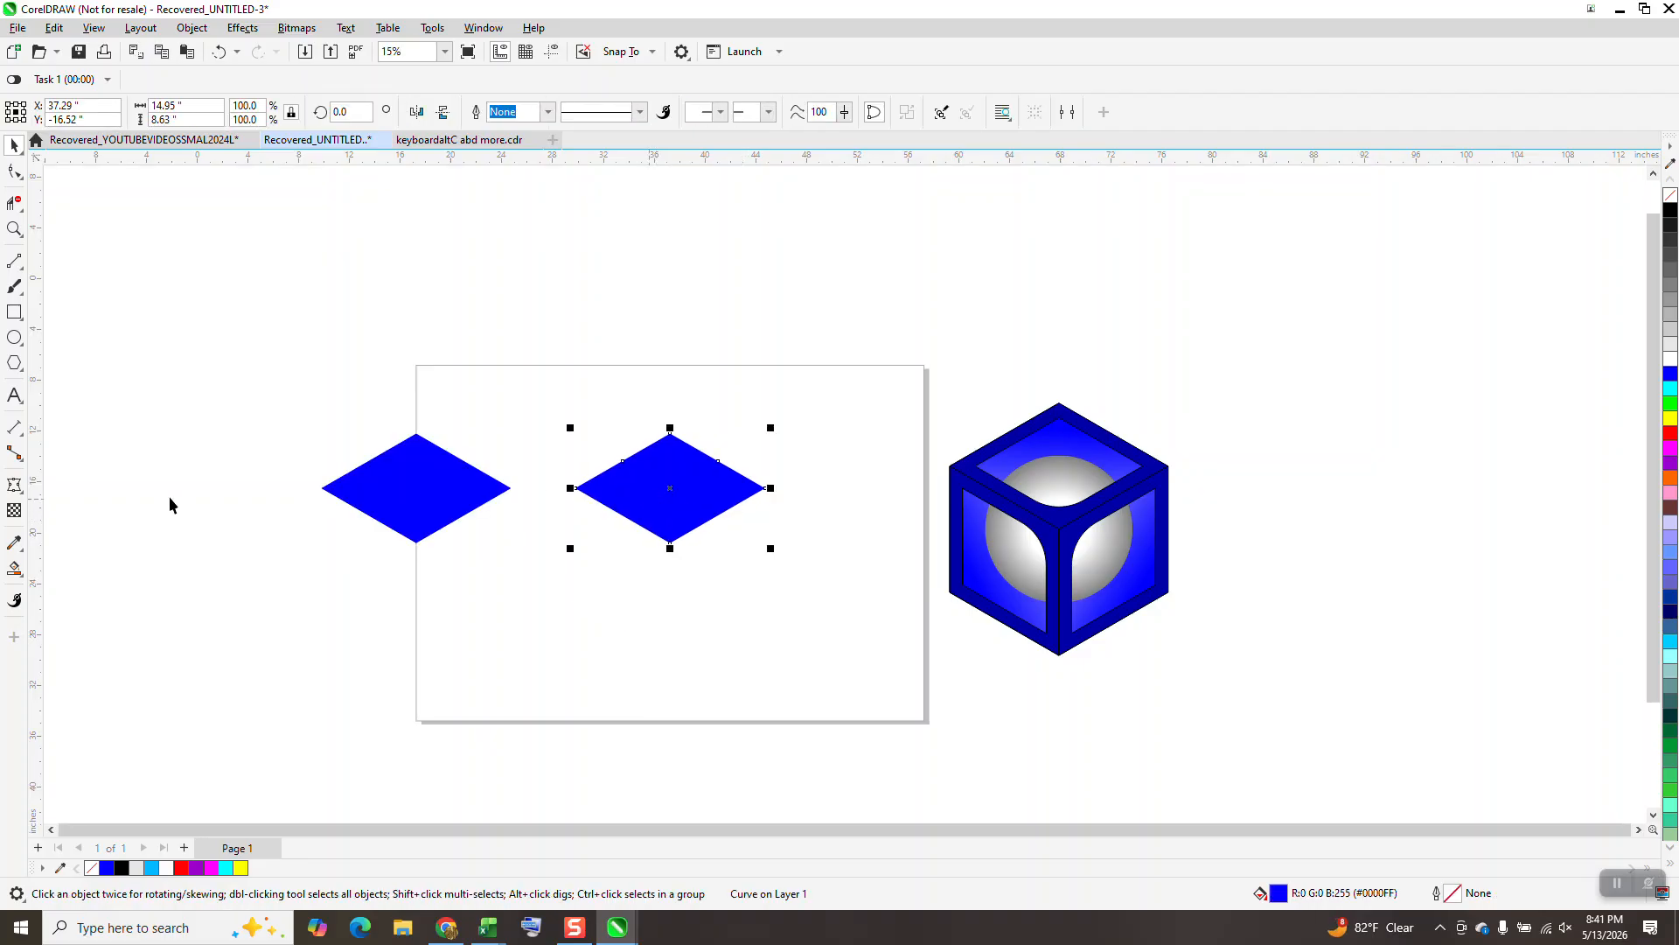
pyautogui.click(23, 575)
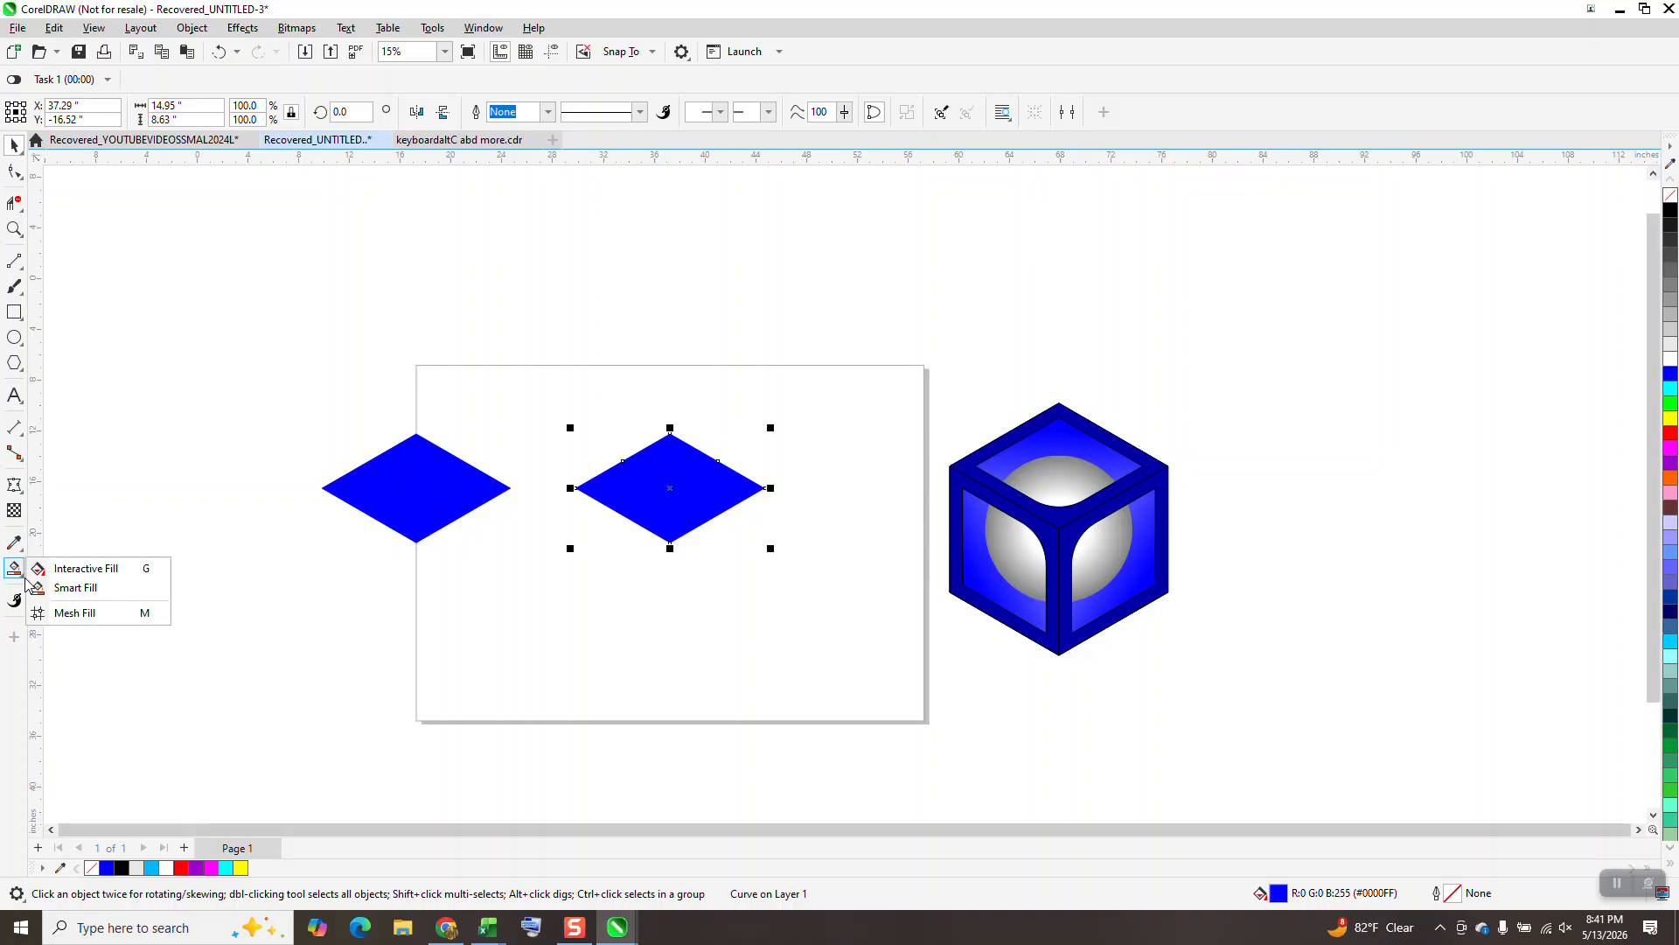
pyautogui.click(75, 576)
pyautogui.moveTo(669, 455); pyautogui.dragTo(669, 568)
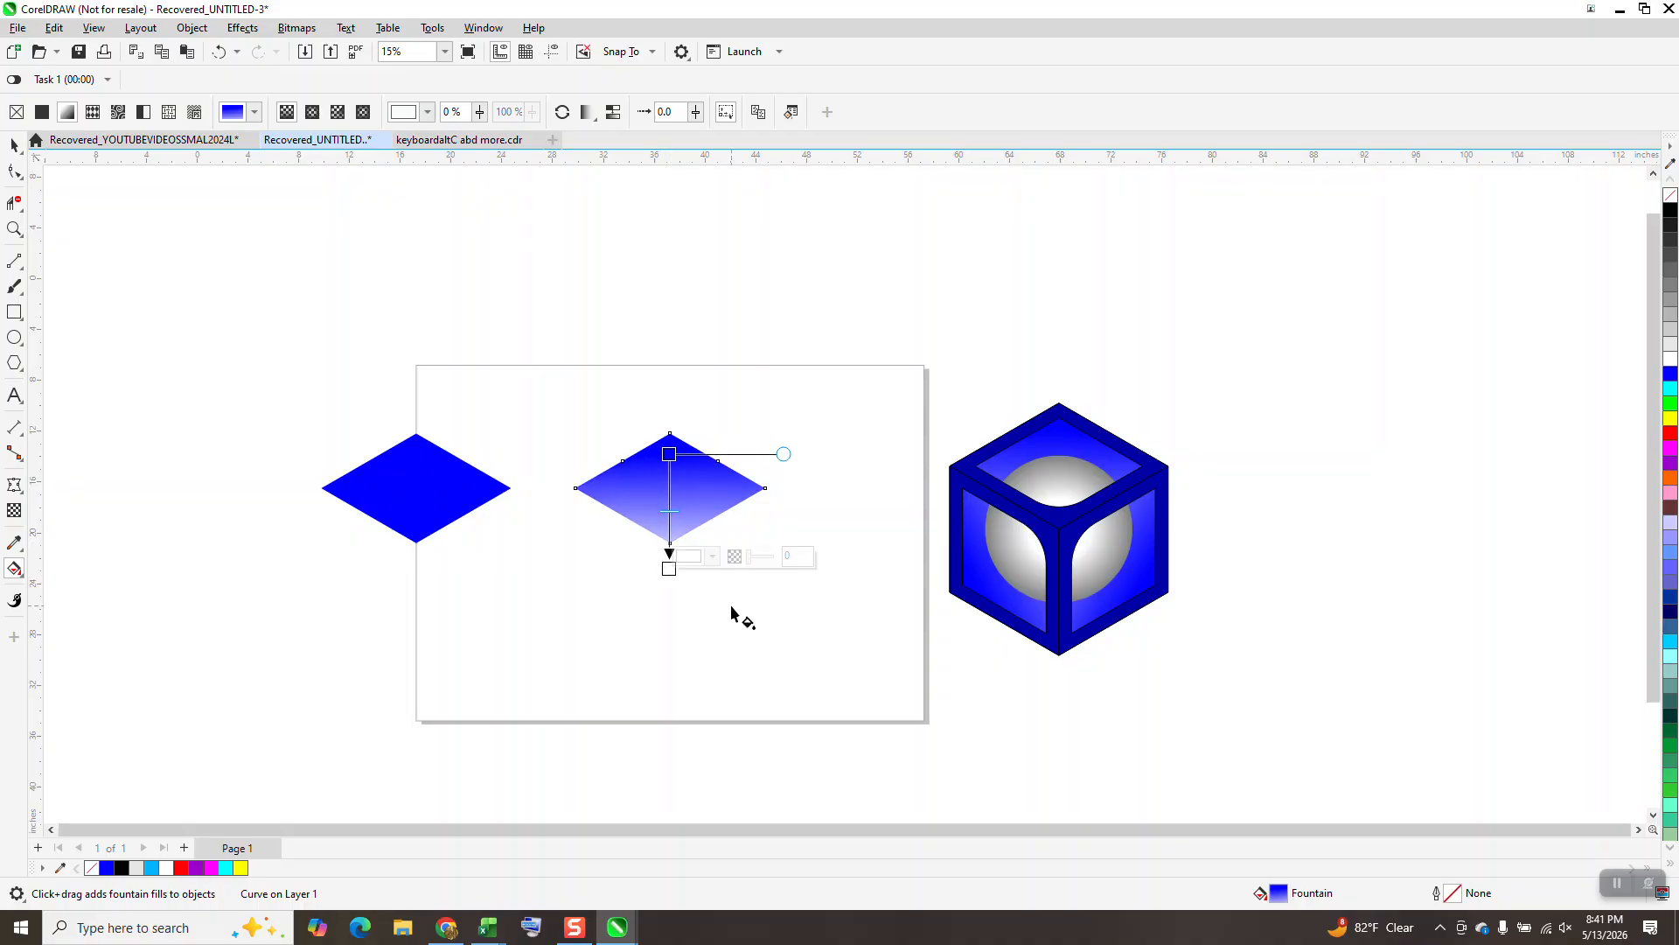
# Step: Make two copies of the gradient rhombus, each rotated a further 120 degrees about its lower corner, to complete the cube
pyautogui.click(21, 147)
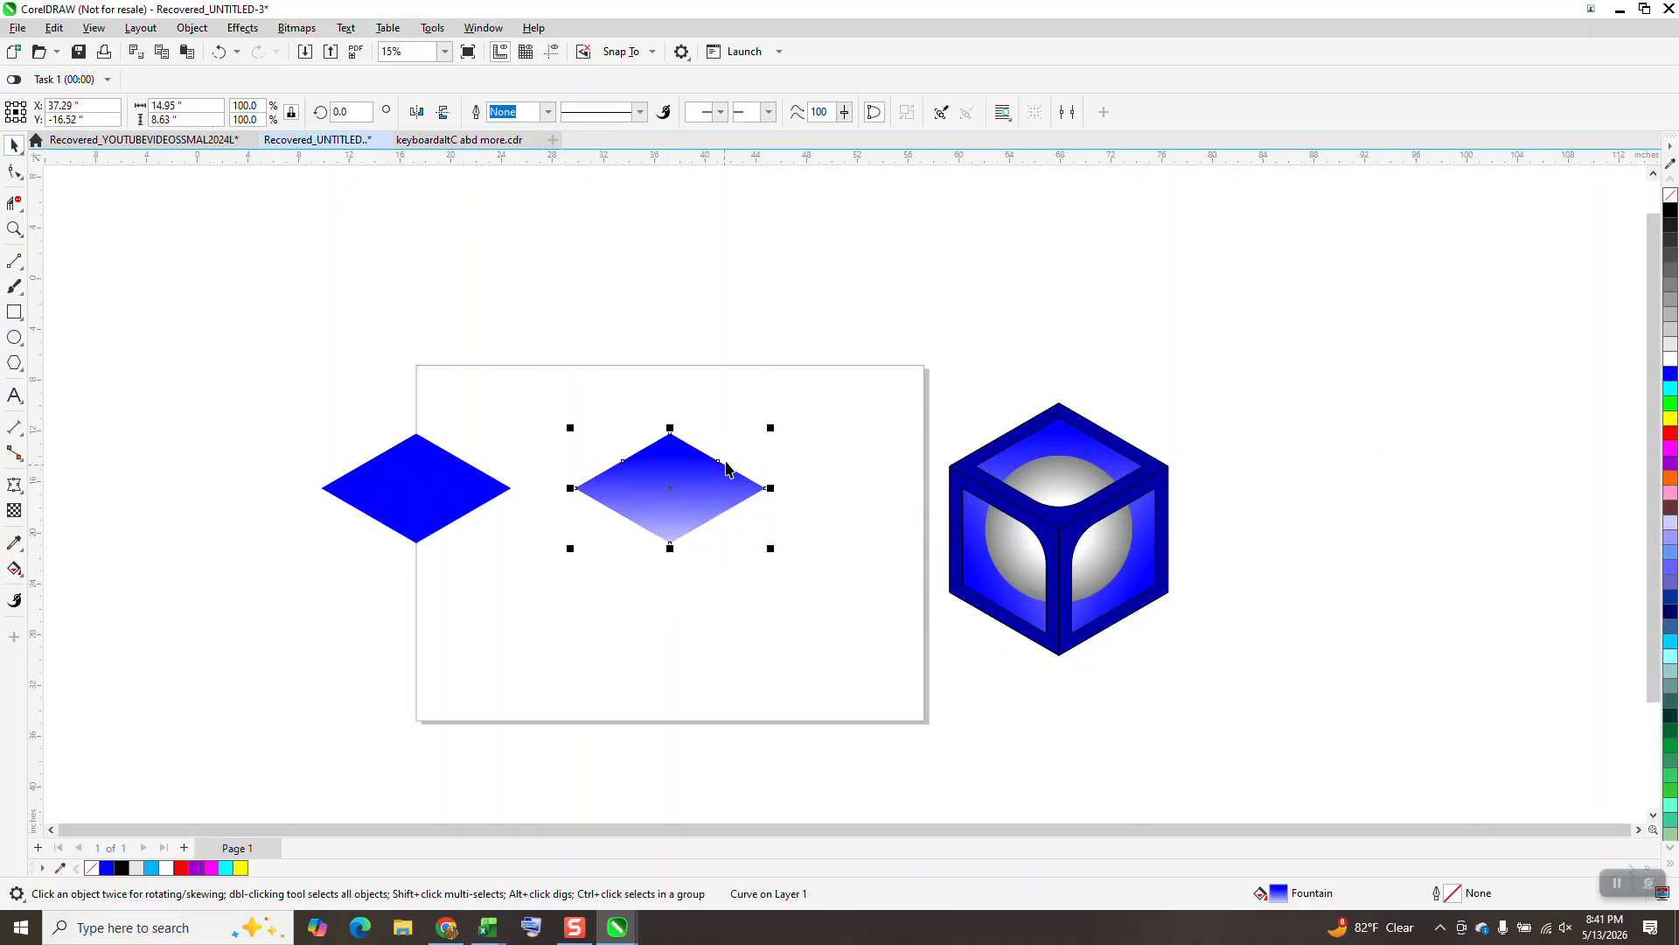
pyautogui.click(349, 114)
pyautogui.write('120')
pyautogui.press('Return')
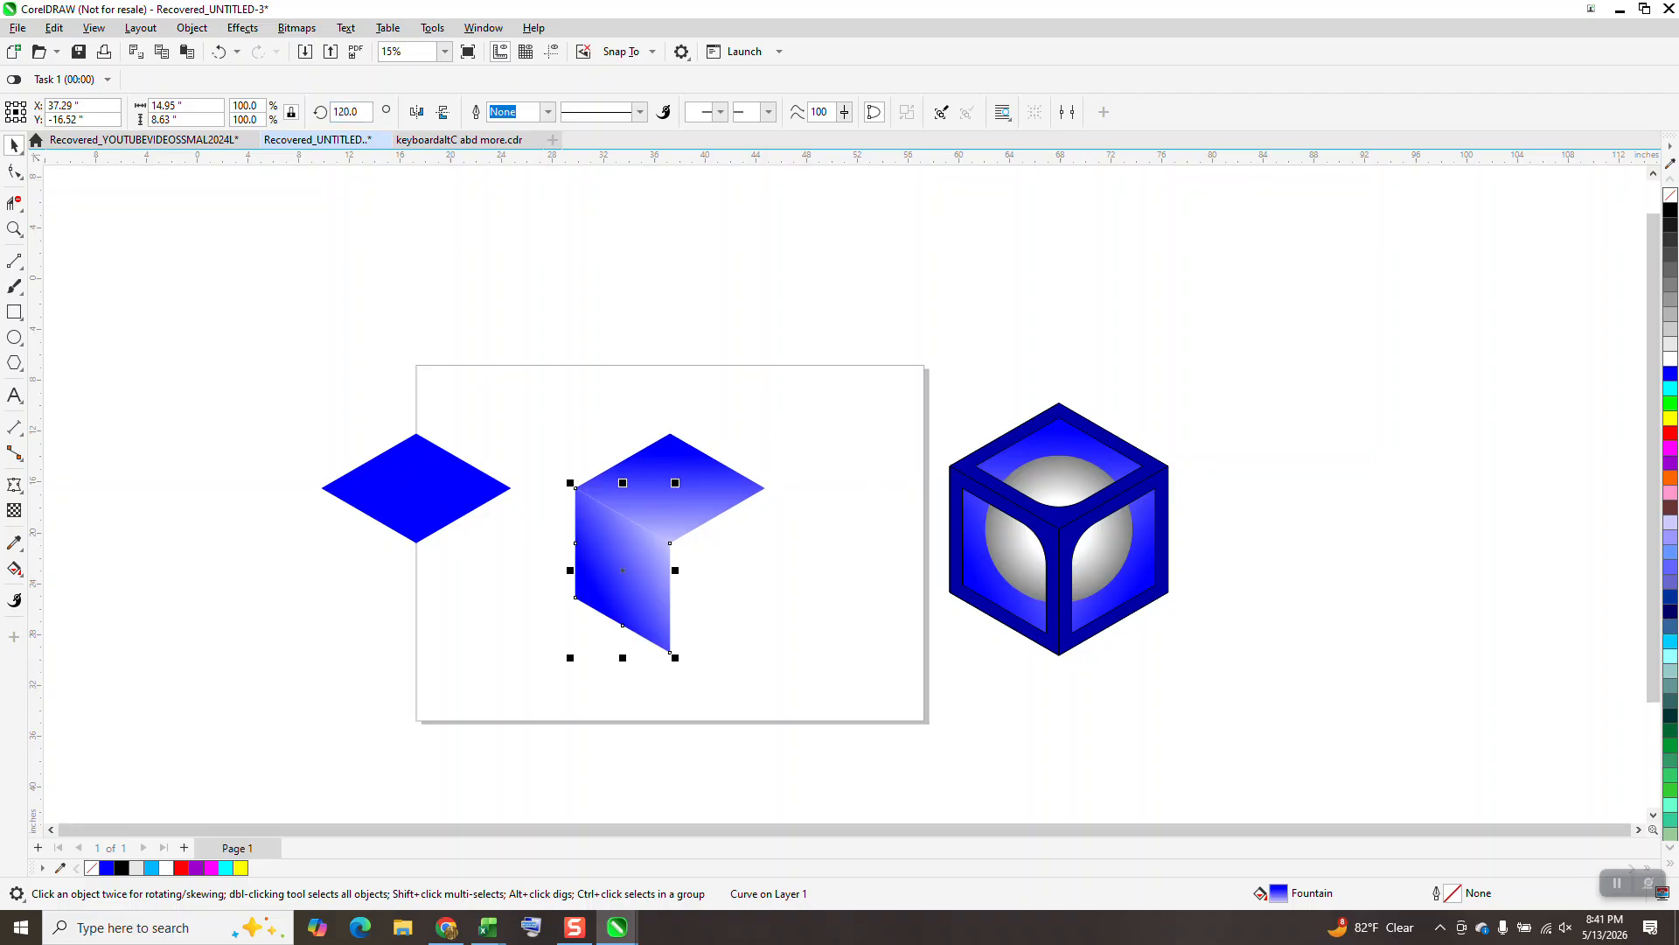
pyautogui.hotkey('ctrl', 'd')
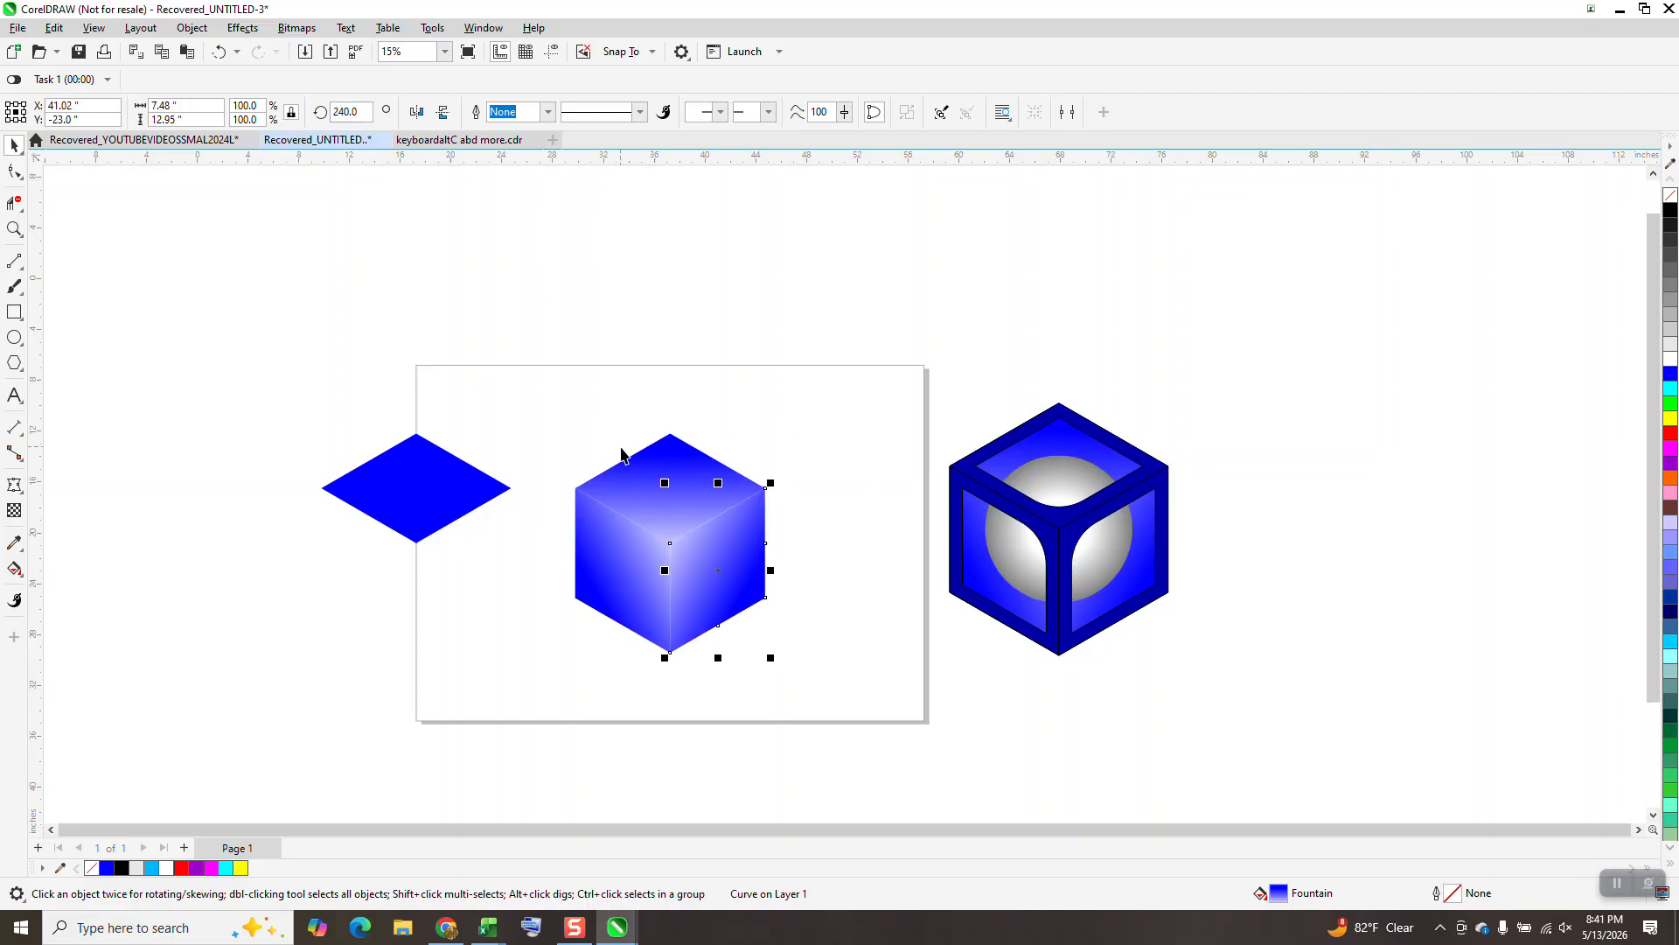
# Step: Give the three gradient faces a black outline and mirror the cube vertically
pyautogui.moveTo(557, 398); pyautogui.dragTo(818, 674)
pyautogui.rightClick(1668, 215)
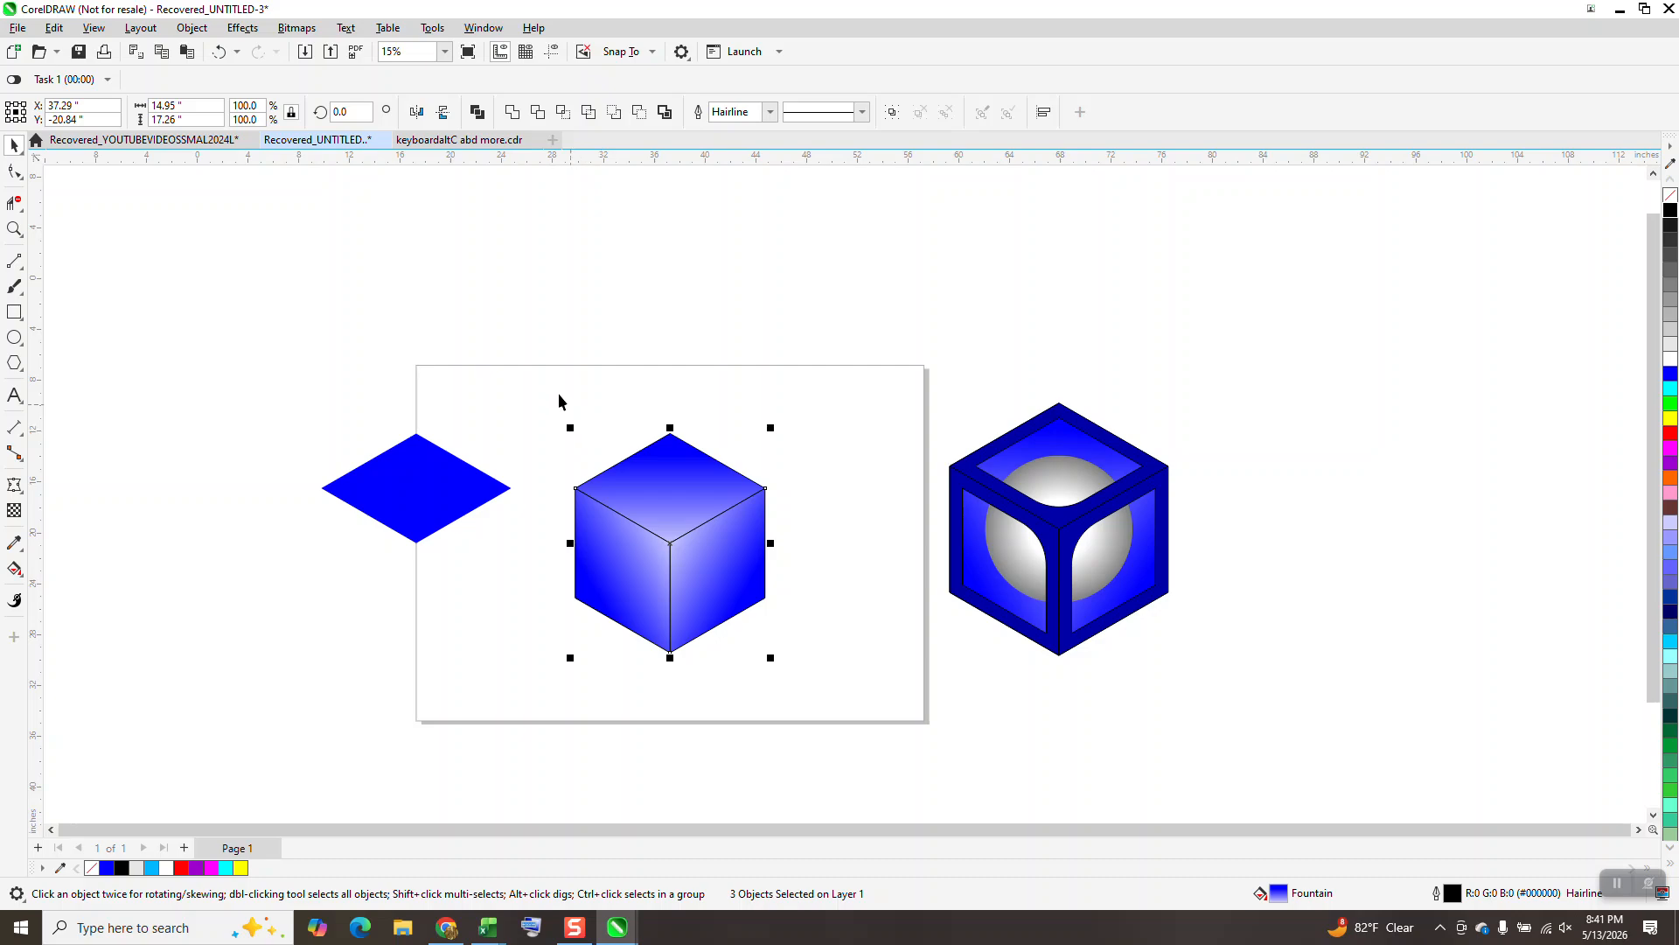
pyautogui.moveTo(544, 386); pyautogui.dragTo(836, 690)
pyautogui.click(443, 113)
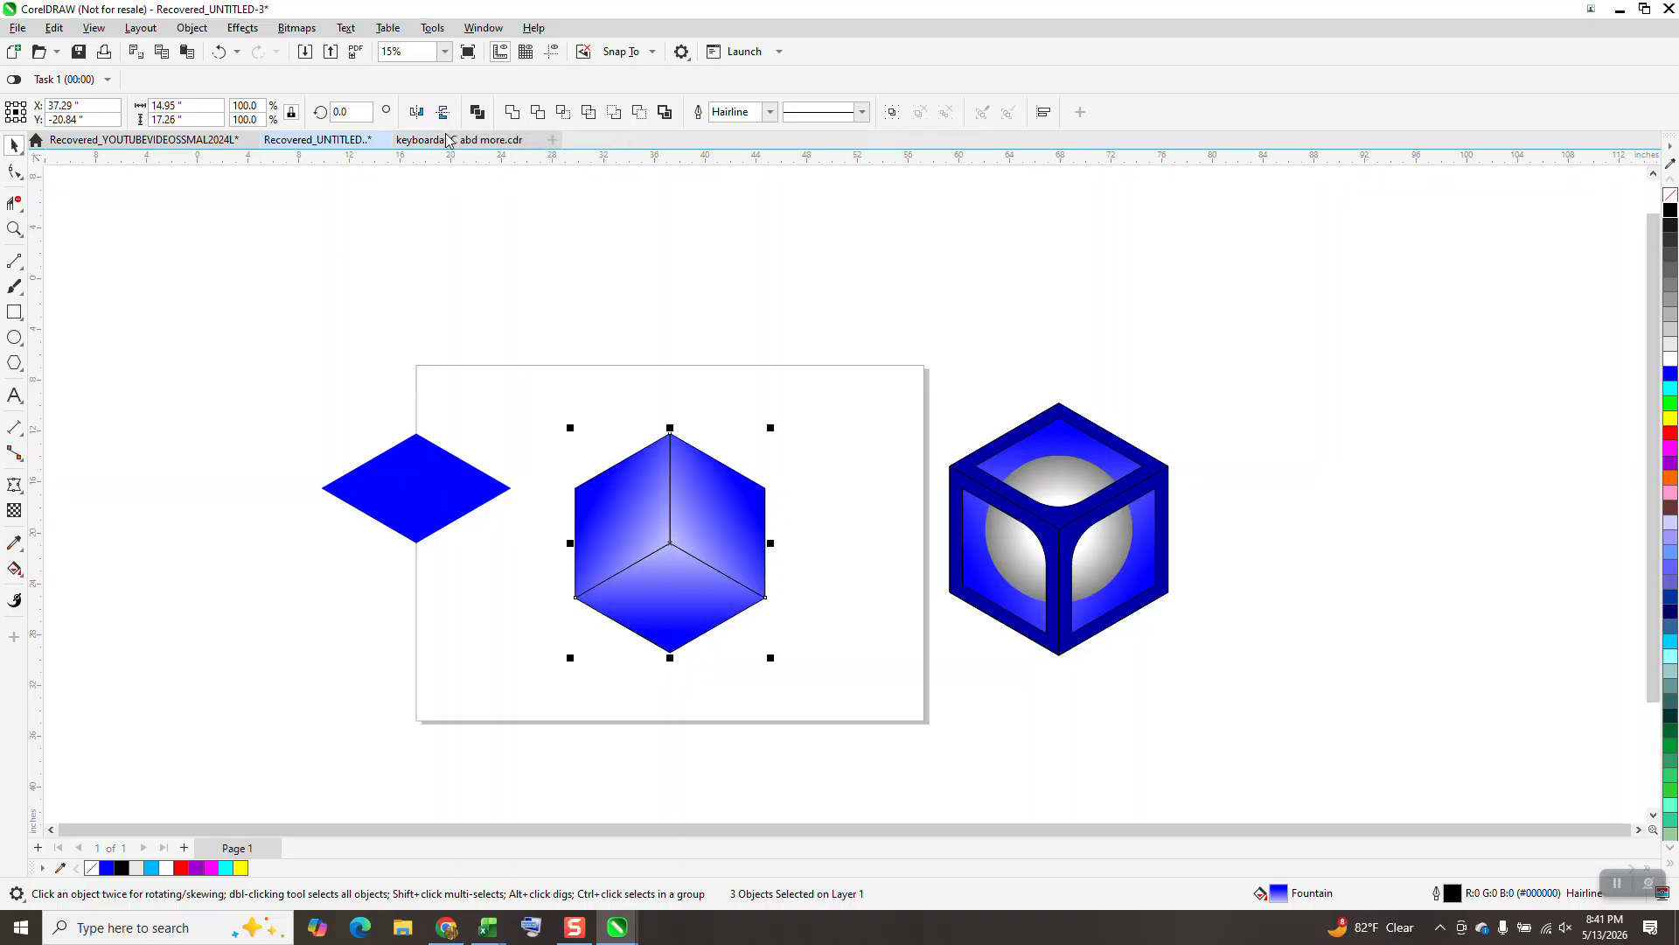
# Step: Show the guidelines and change the solid blue rhombus to no fill with a black hairline outline
pyautogui.click(552, 53)
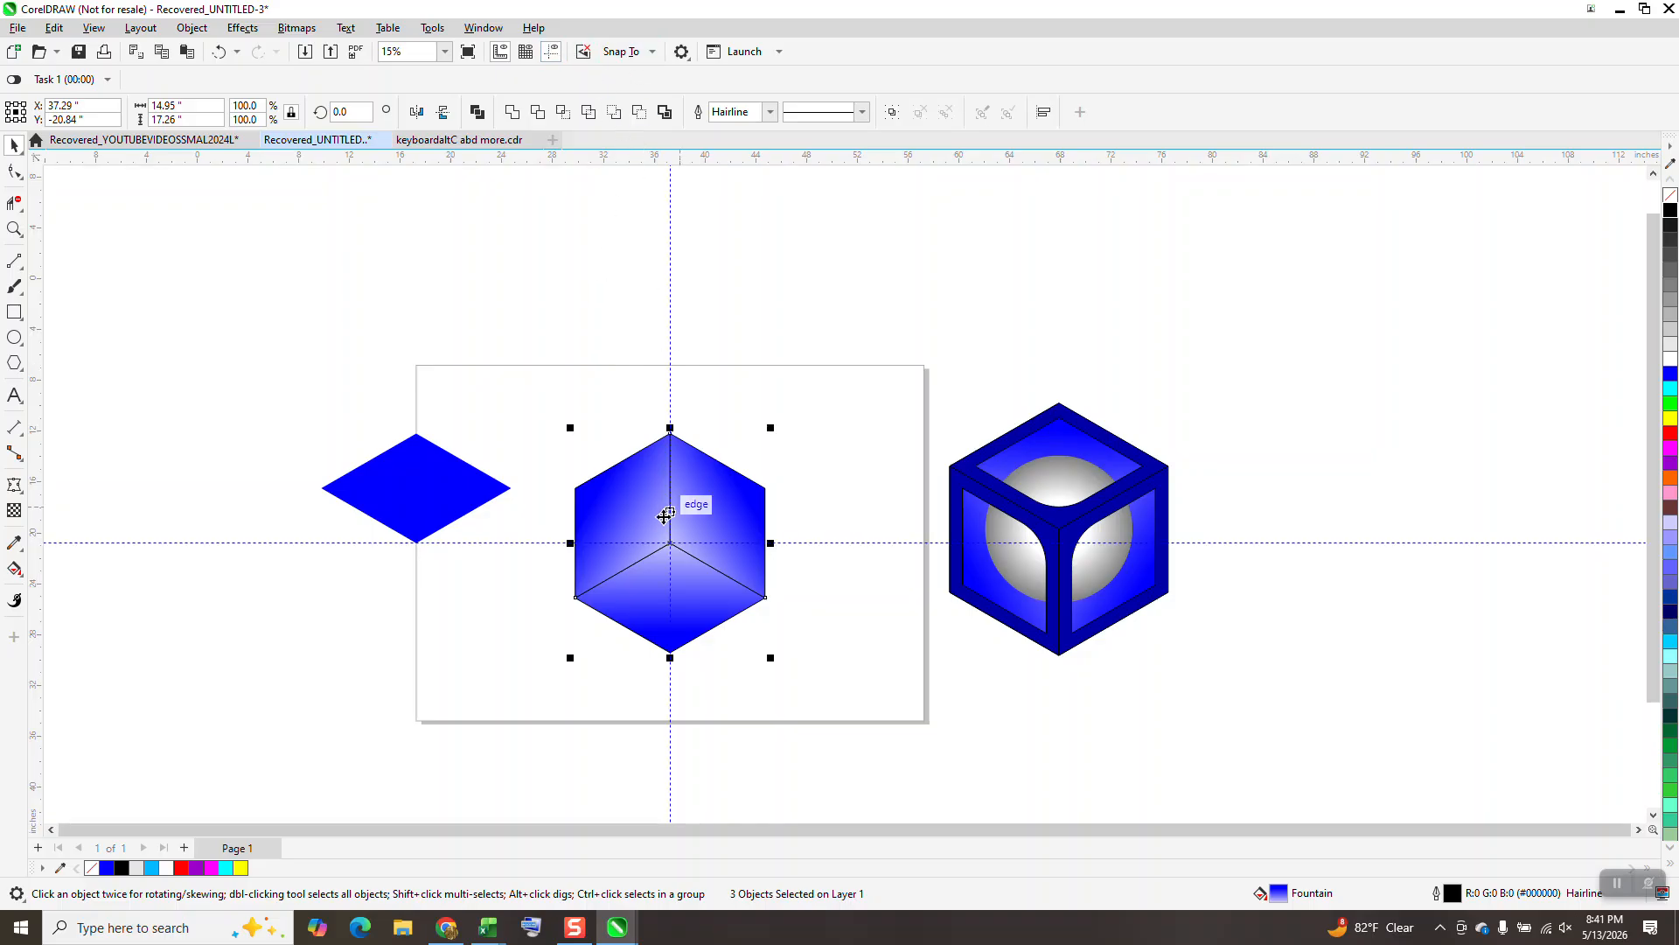
pyautogui.click(431, 487)
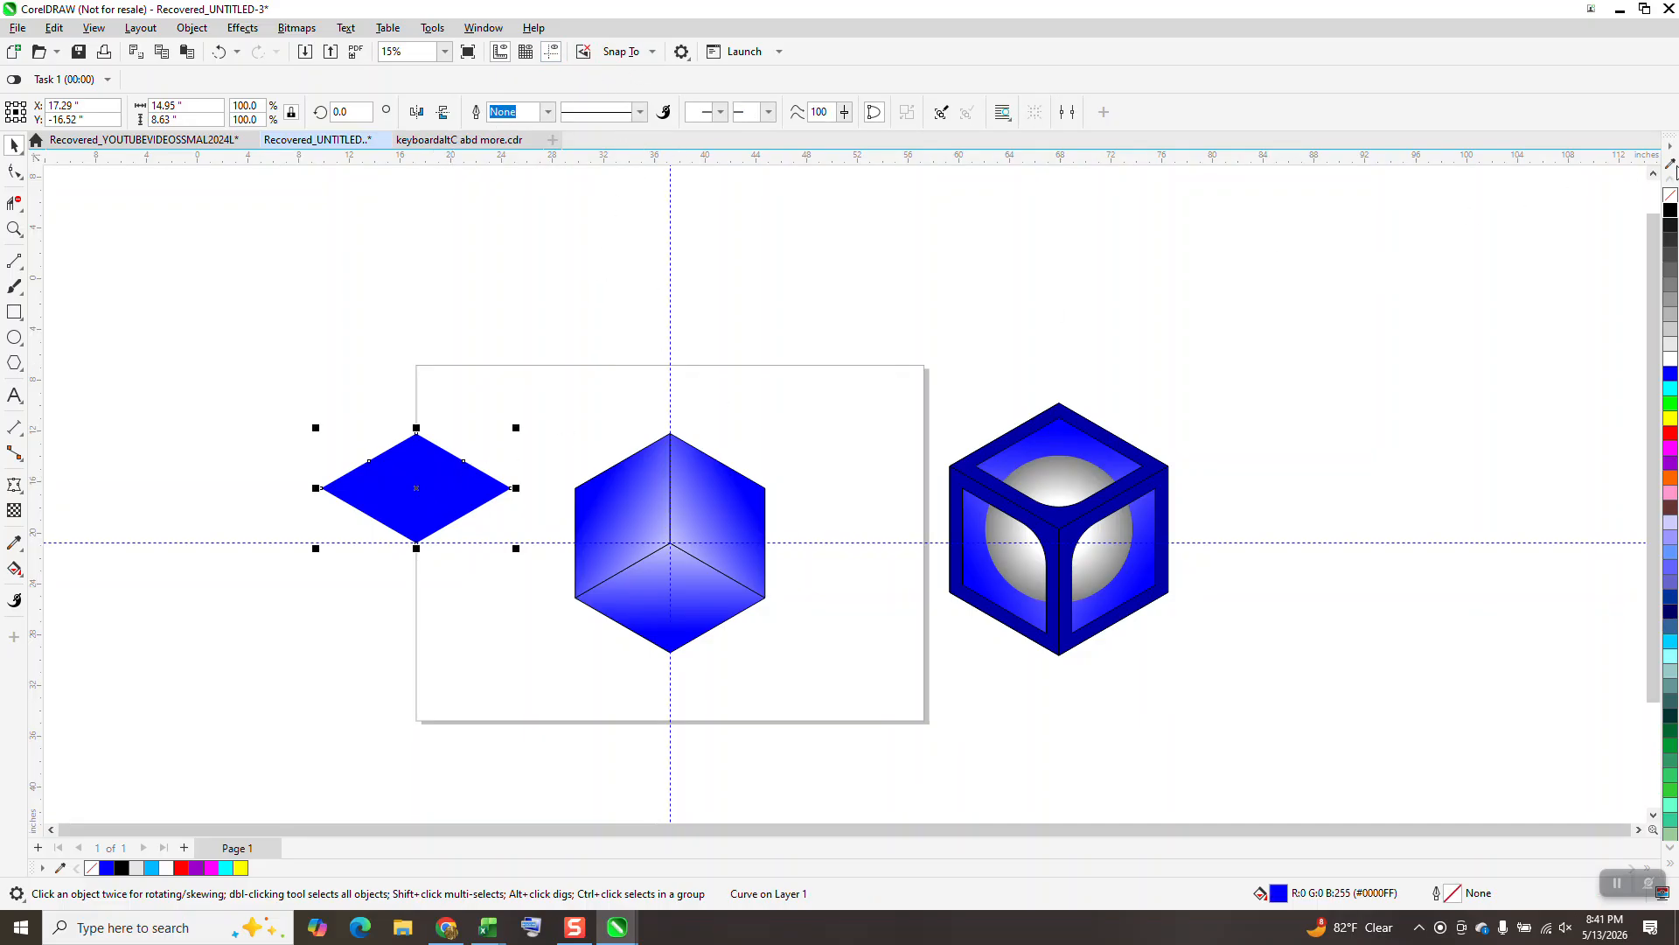
pyautogui.click(1671, 195)
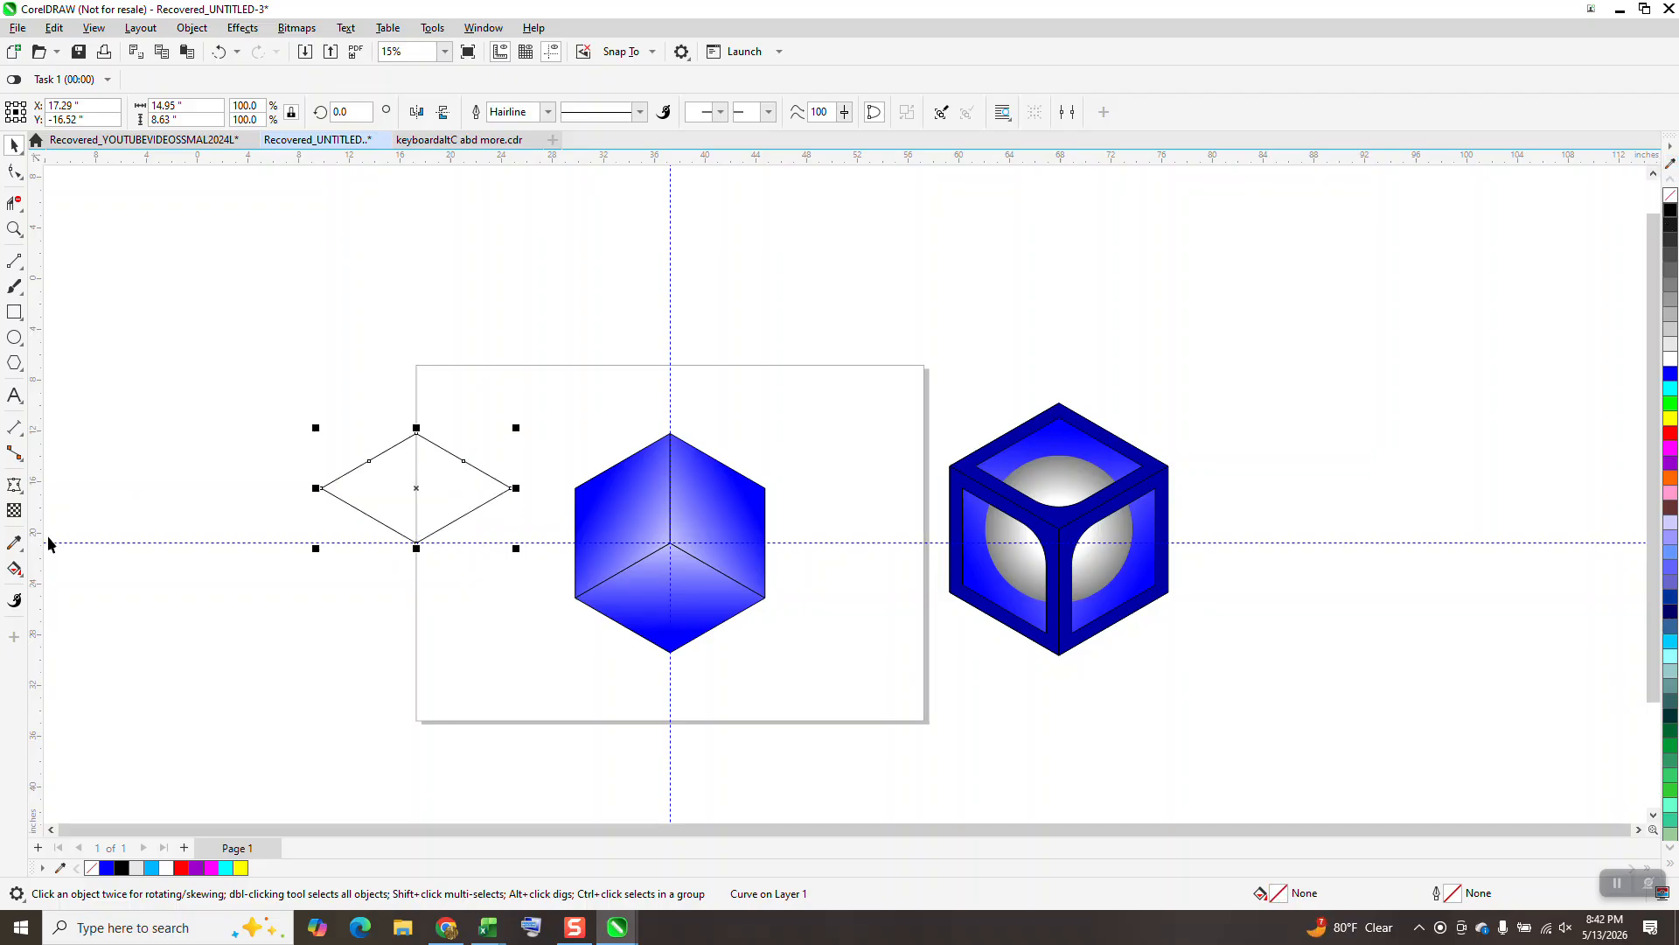
# Step: Apply a one-step inside contour with a 1.0 inch offset to the unfilled rhombus and break the contour apart
pyautogui.click(243, 28)
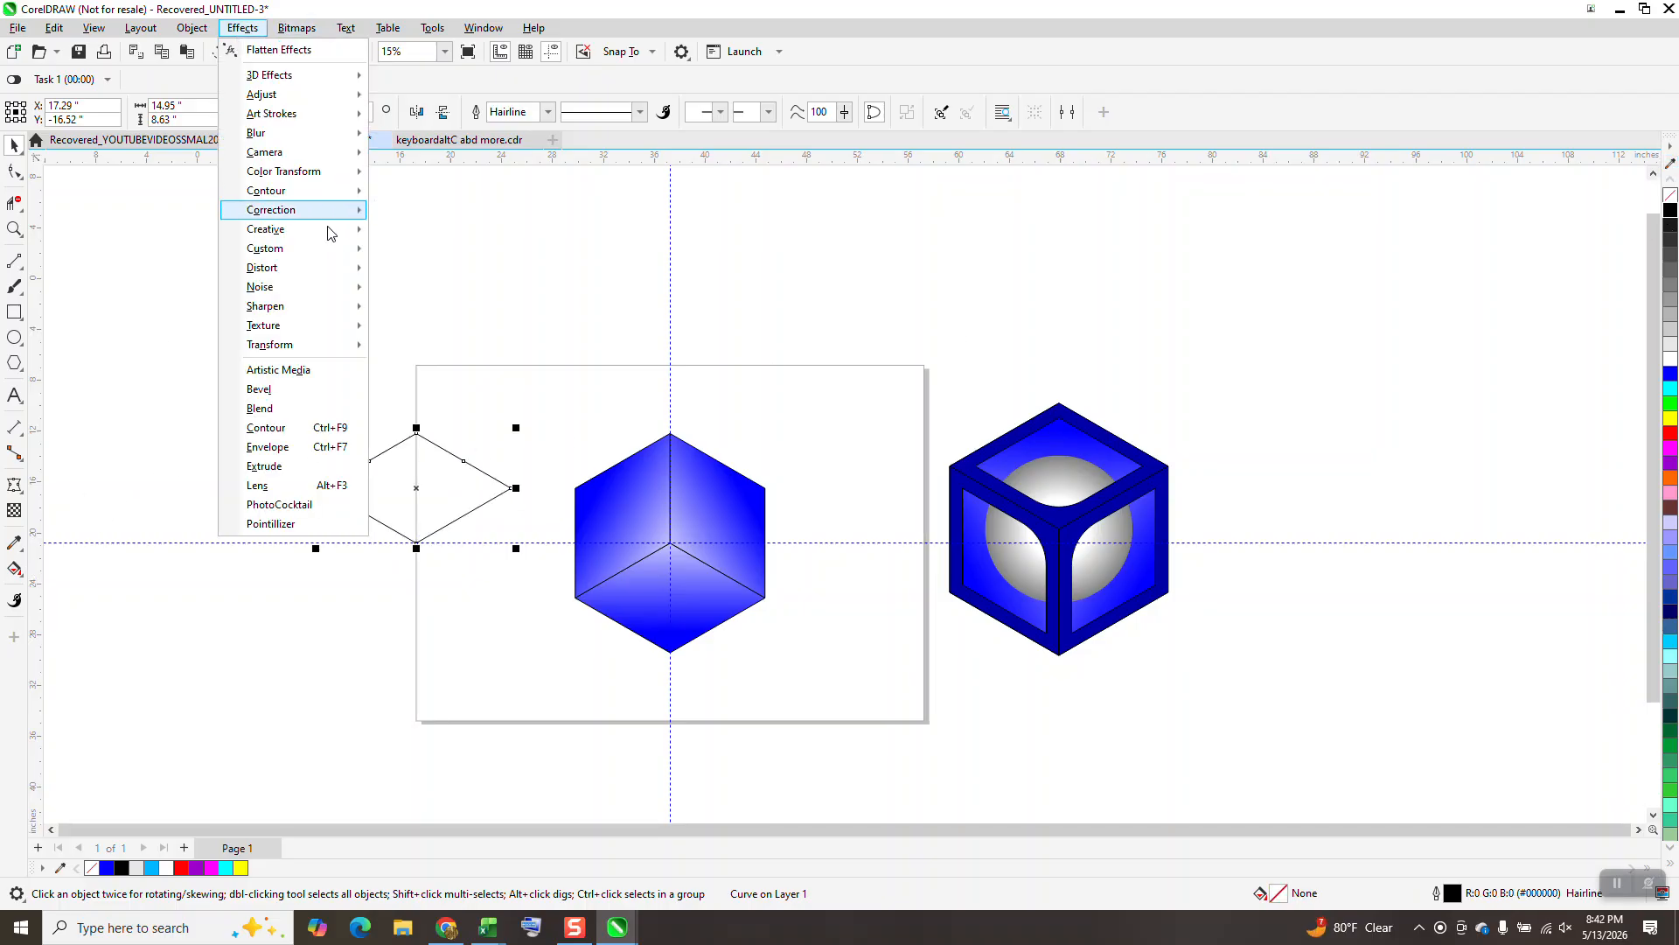
pyautogui.click(278, 429)
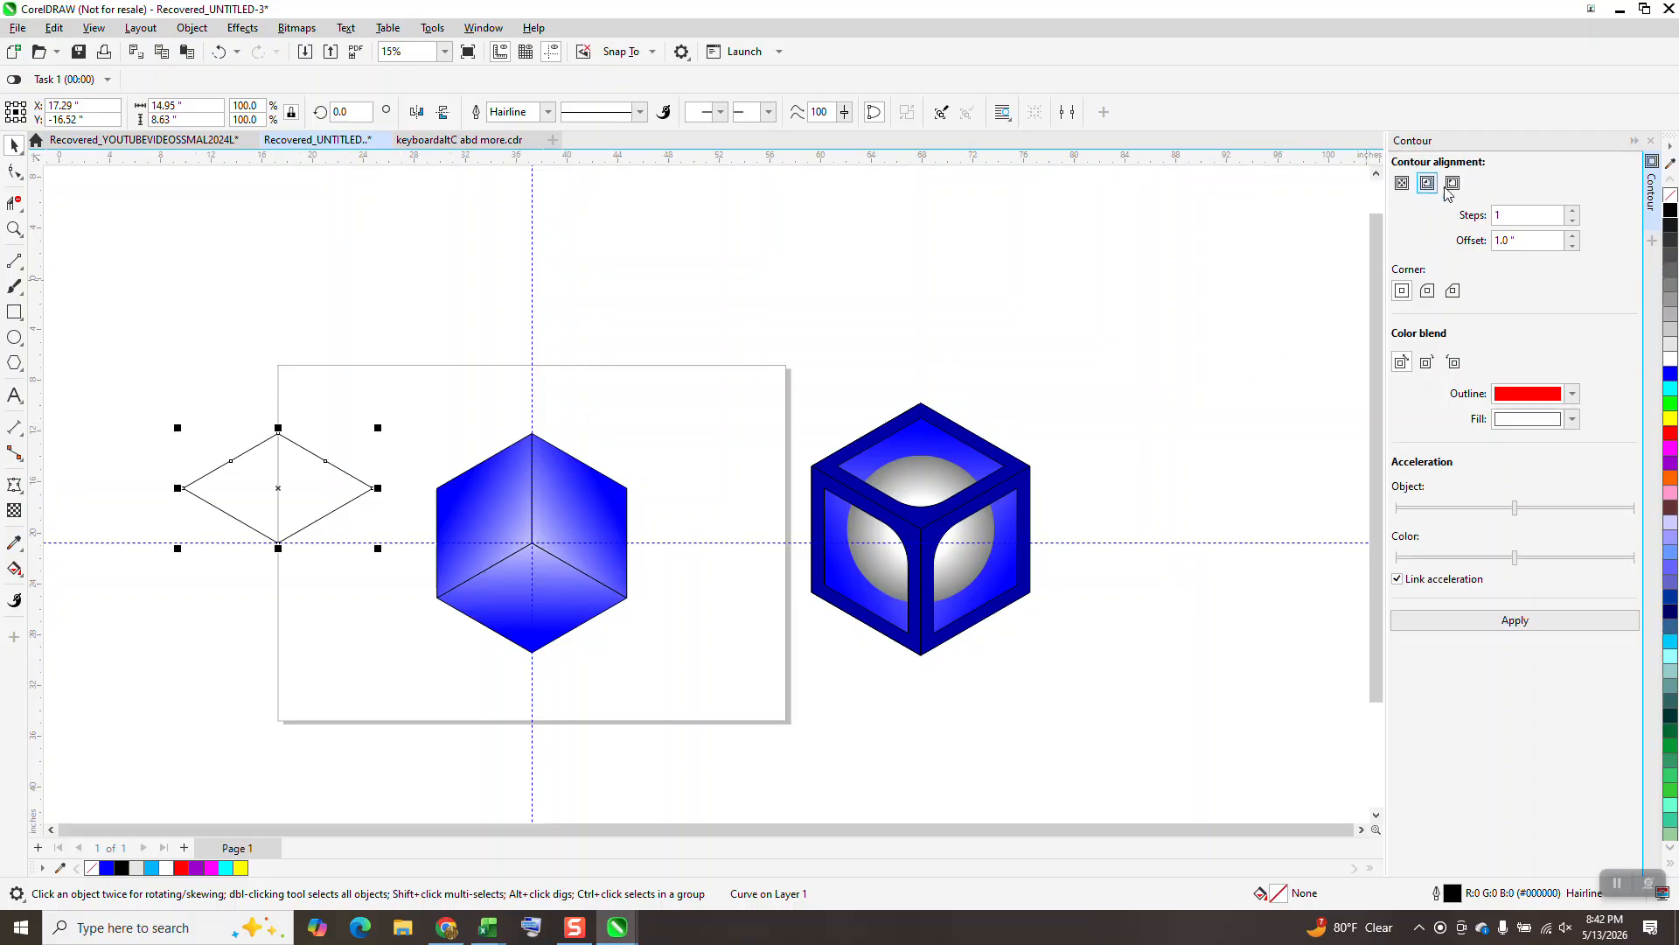
pyautogui.click(1524, 625)
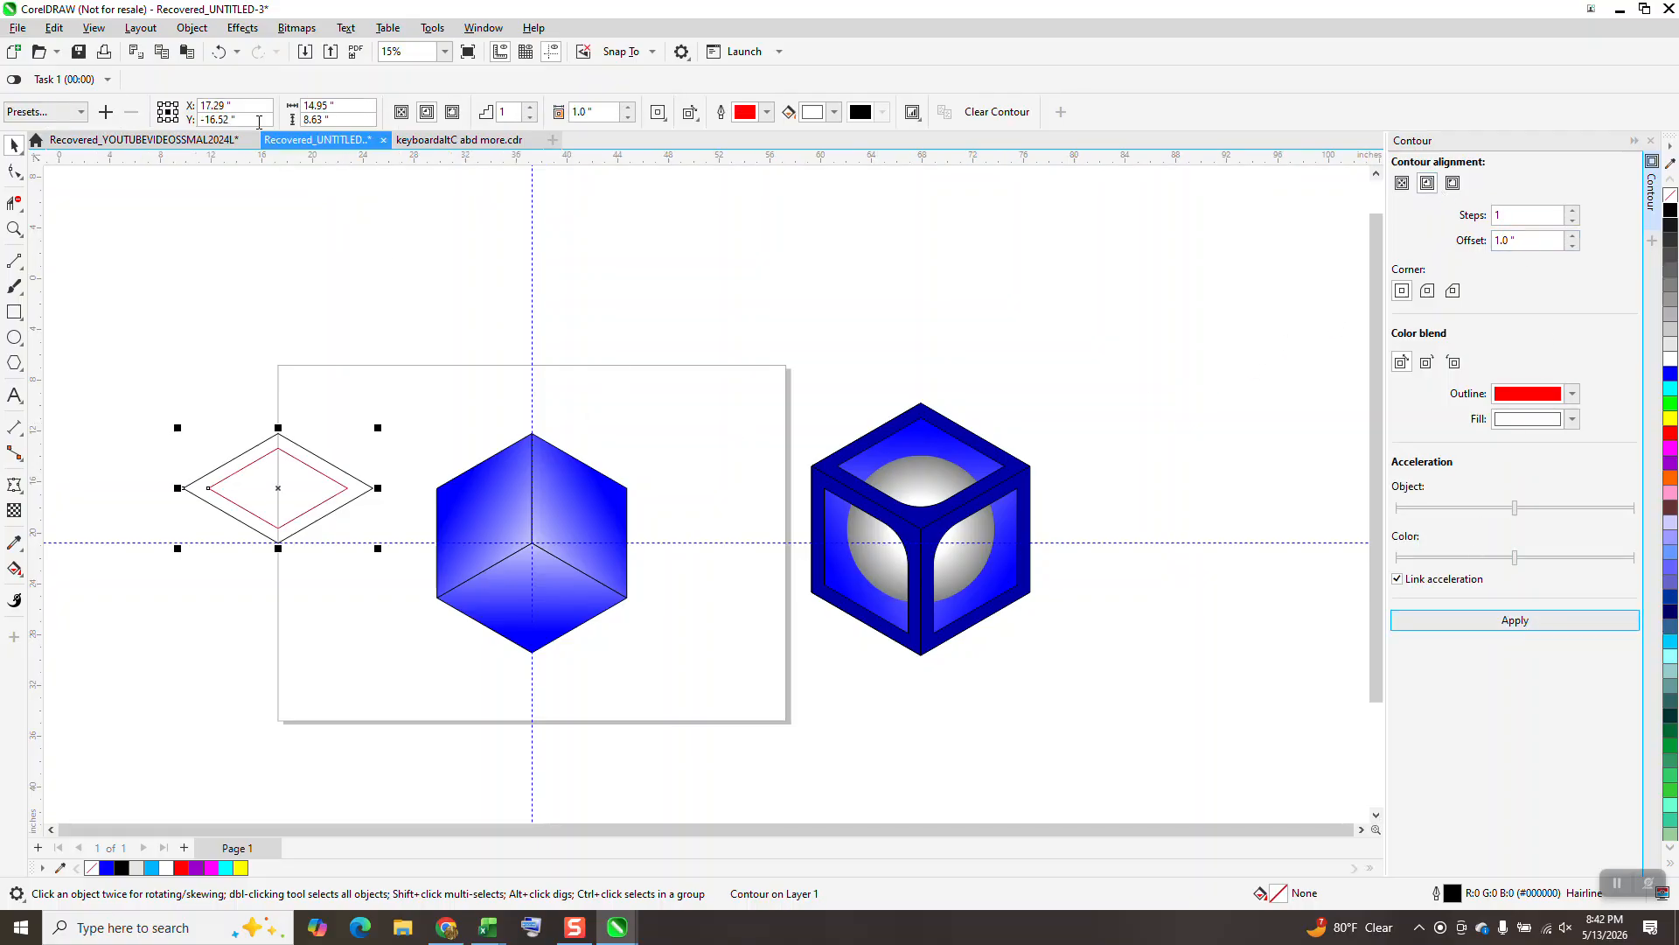
pyautogui.click(191, 28)
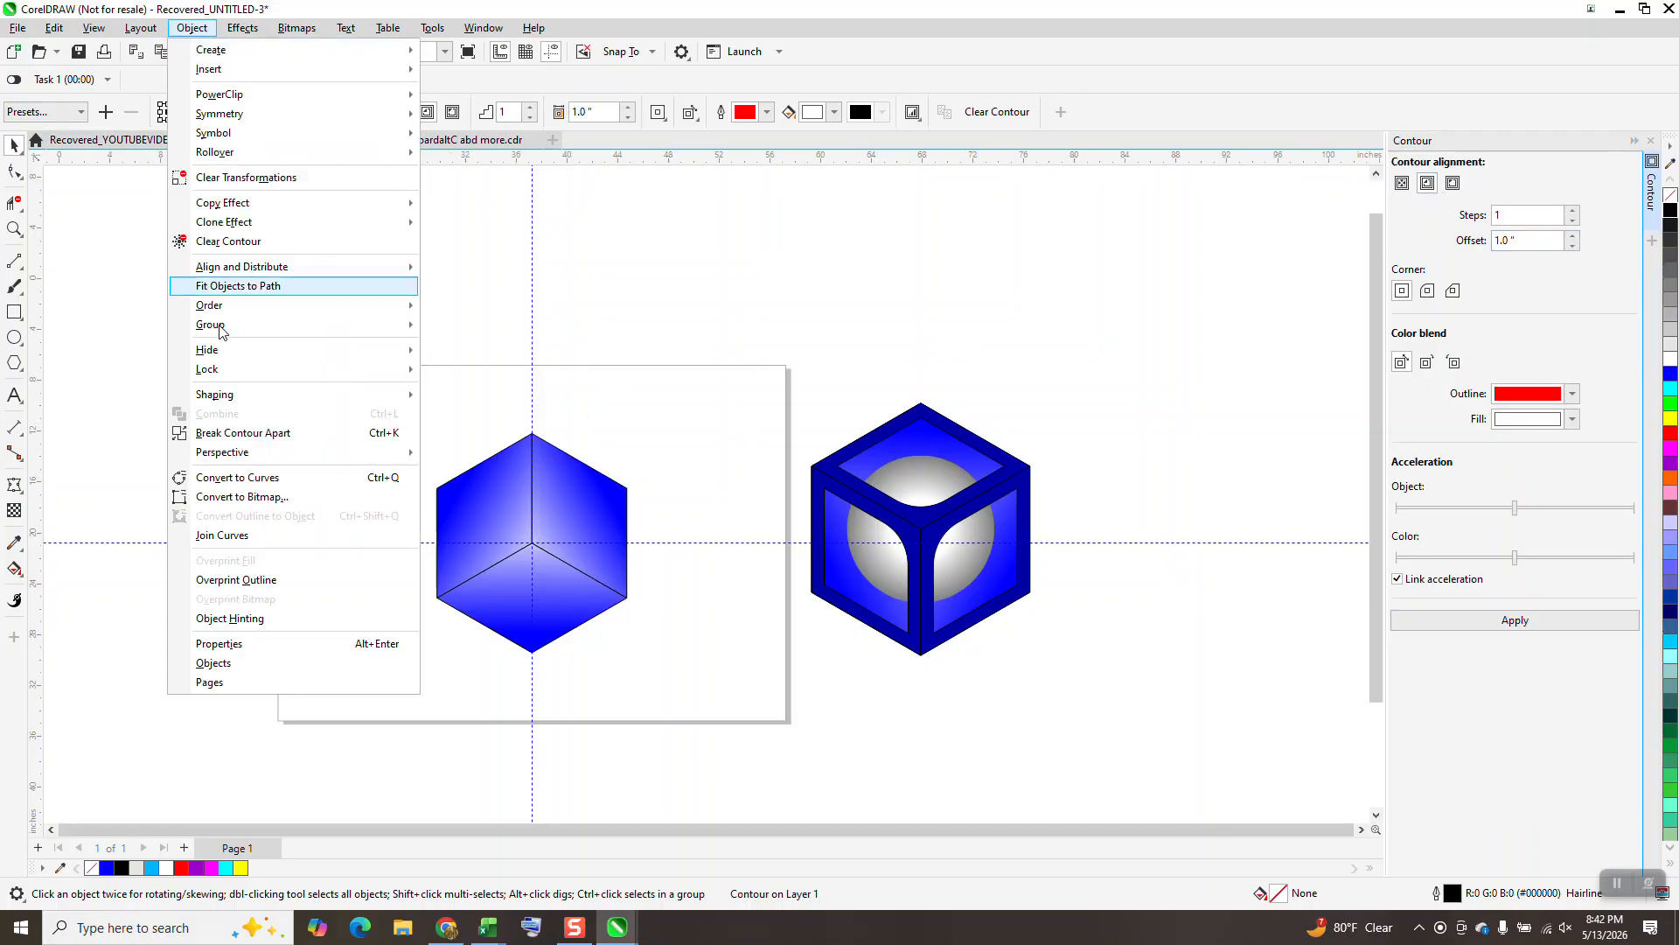
pyautogui.click(243, 432)
pyautogui.click(333, 339)
# Step: Select the lower node of the inner red rhombus for editing, close the Contour settings and open the Corners settings
pyautogui.click(15, 171)
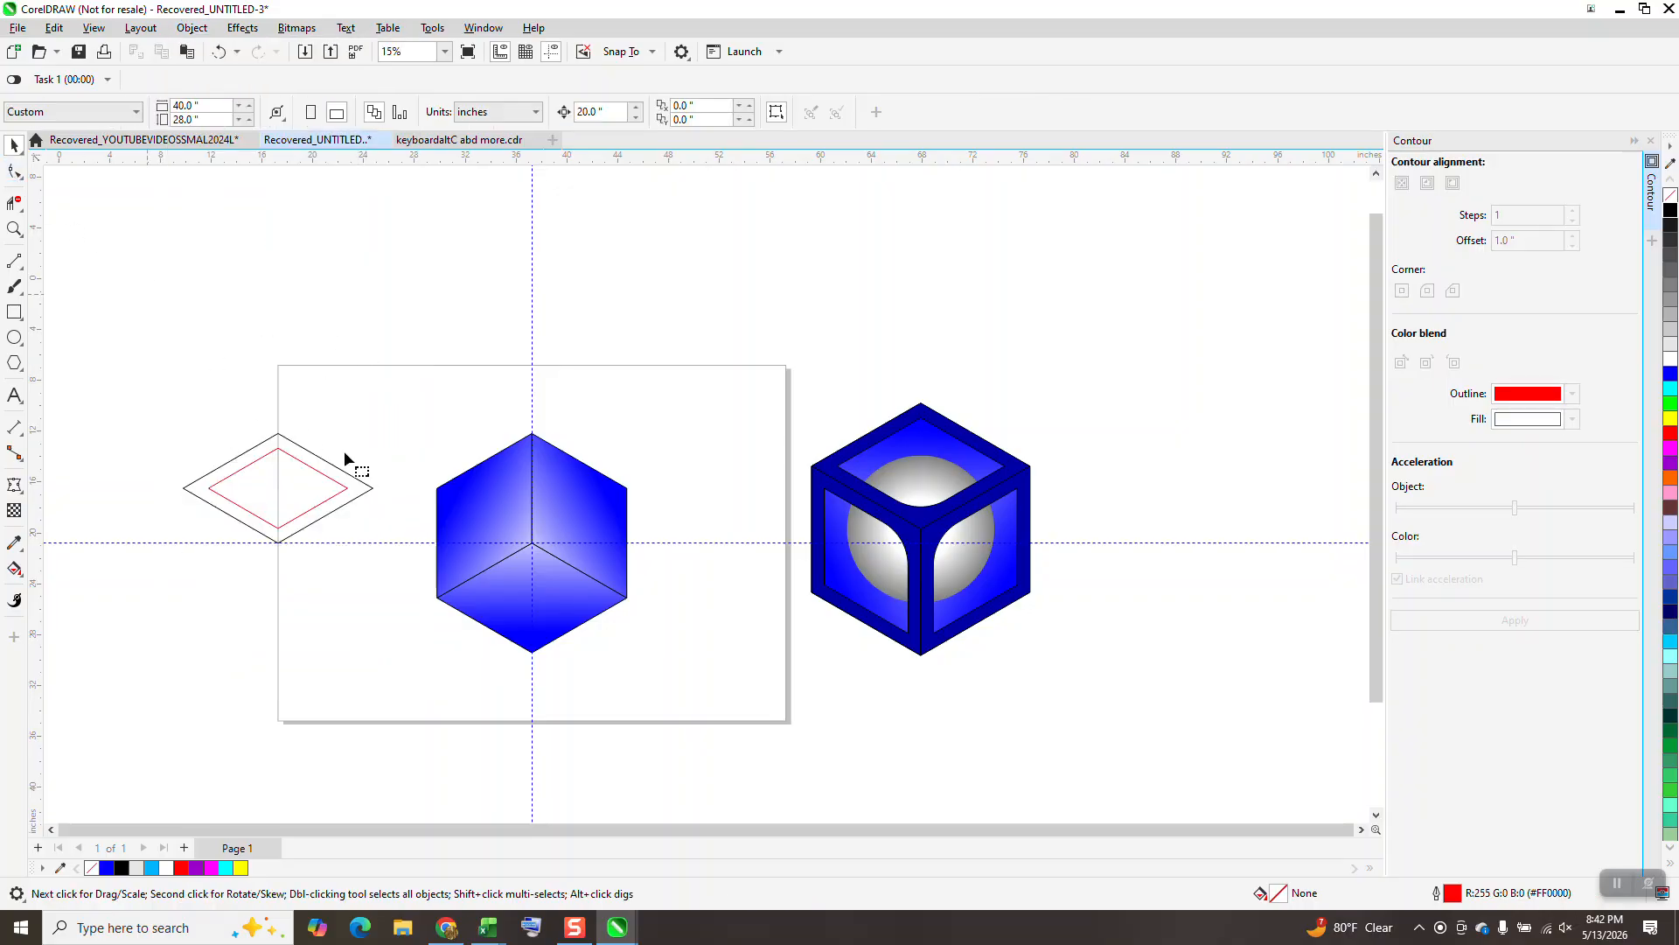
pyautogui.click(346, 489)
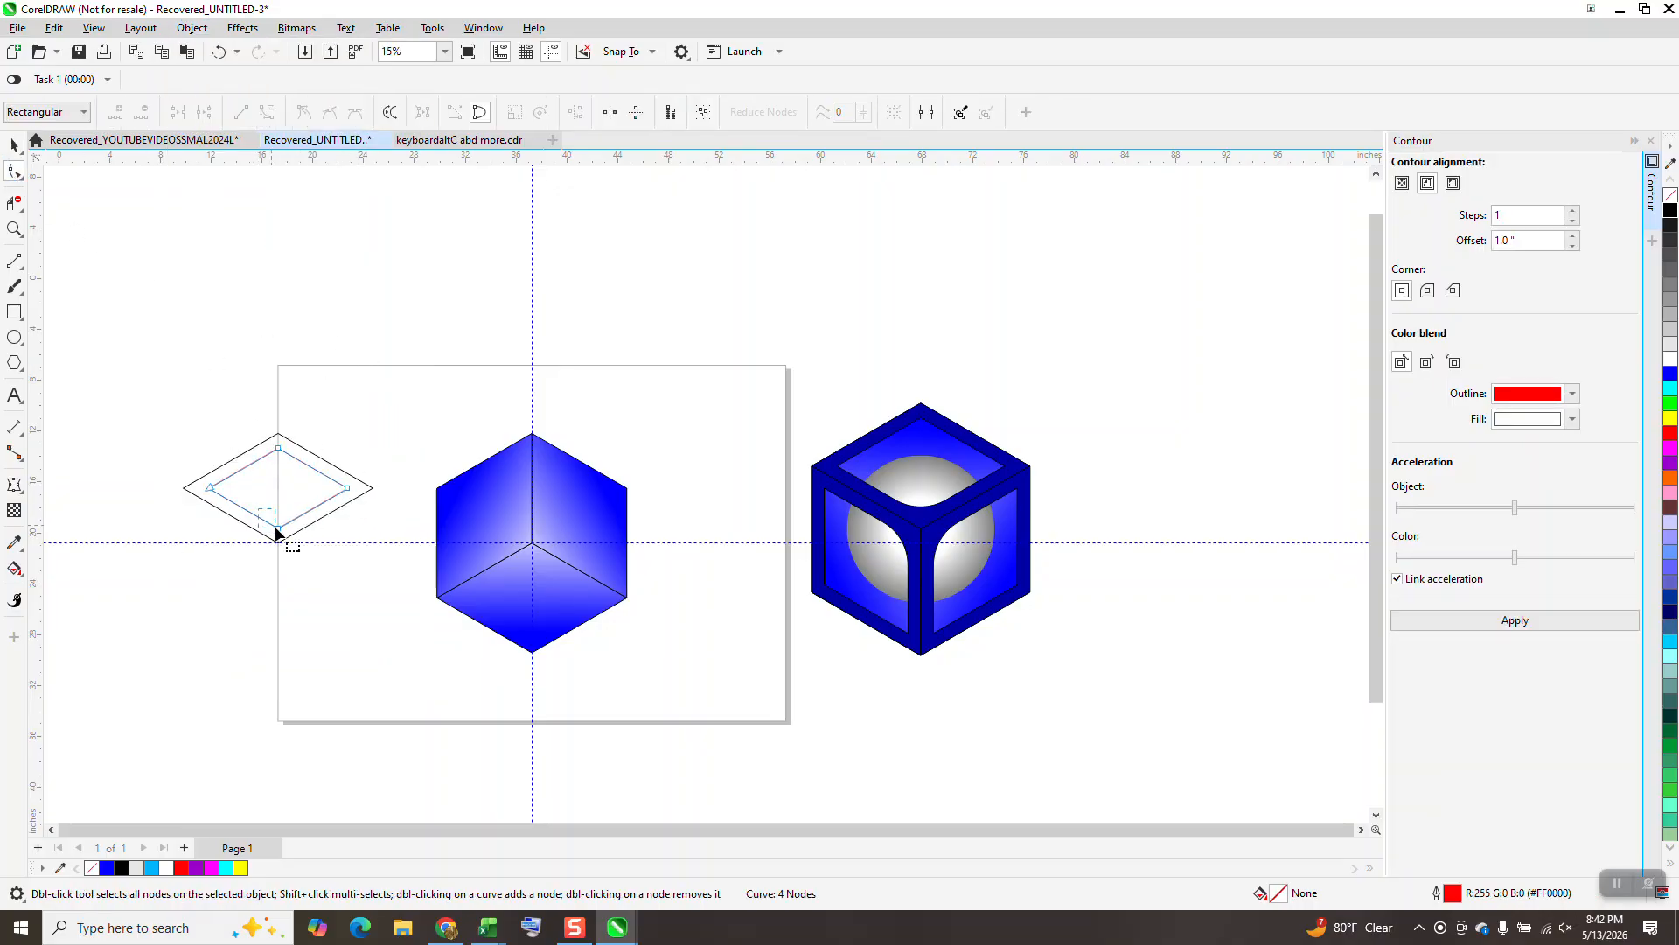
pyautogui.moveTo(294, 539); pyautogui.dragTo(295, 540)
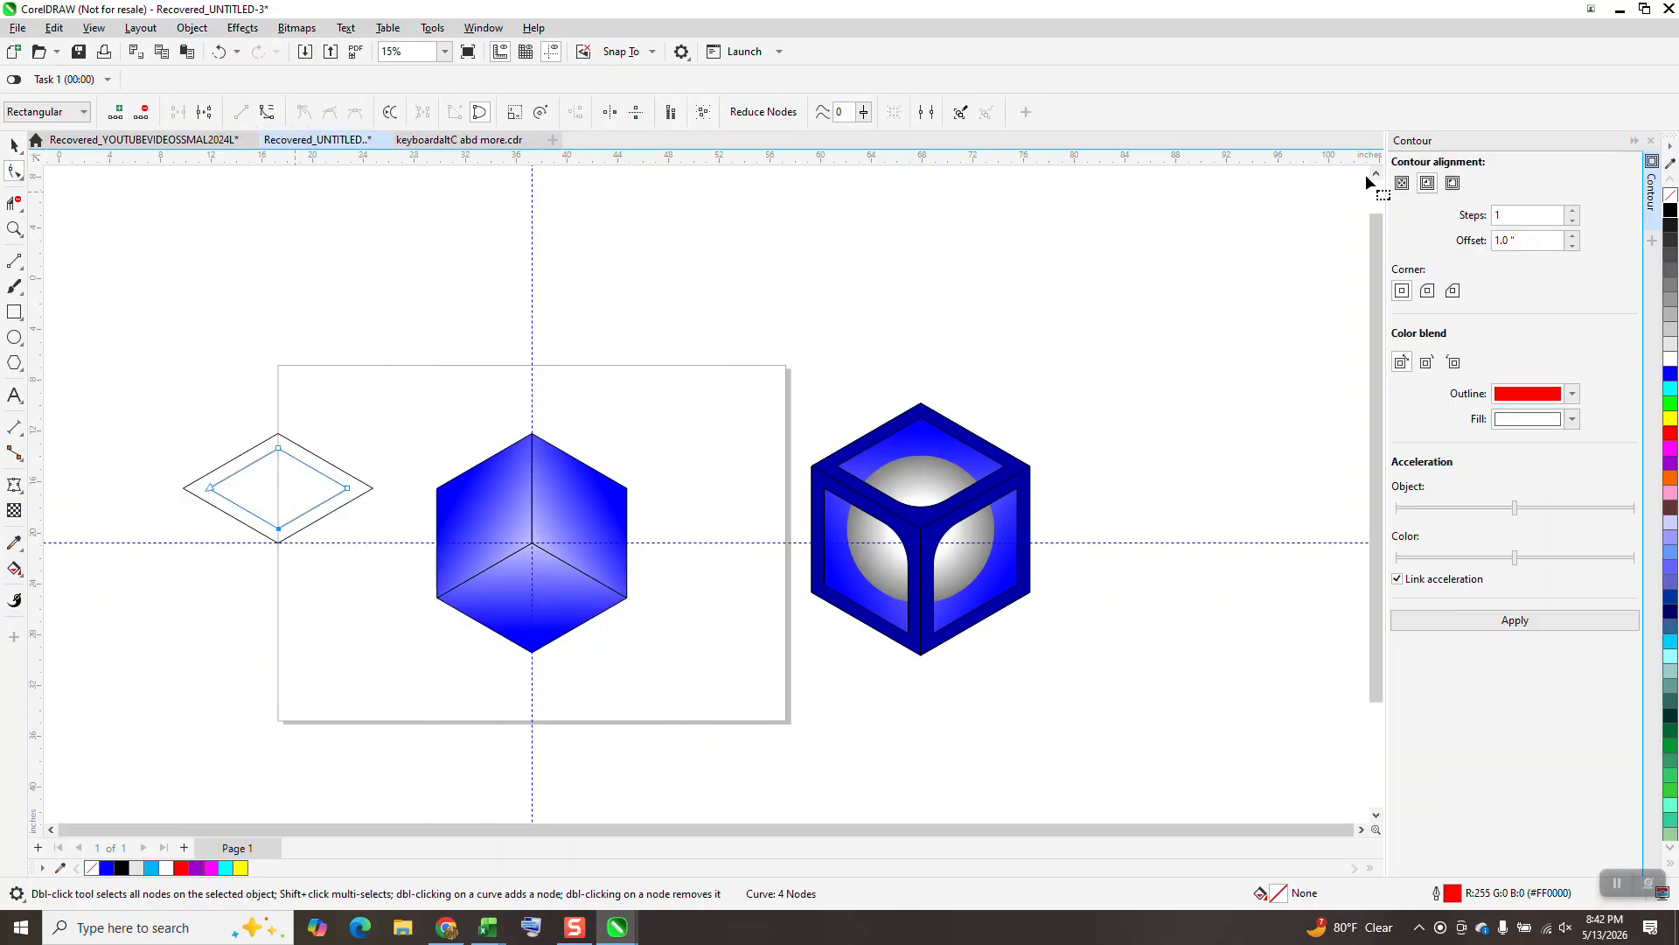
pyautogui.click(1667, 149)
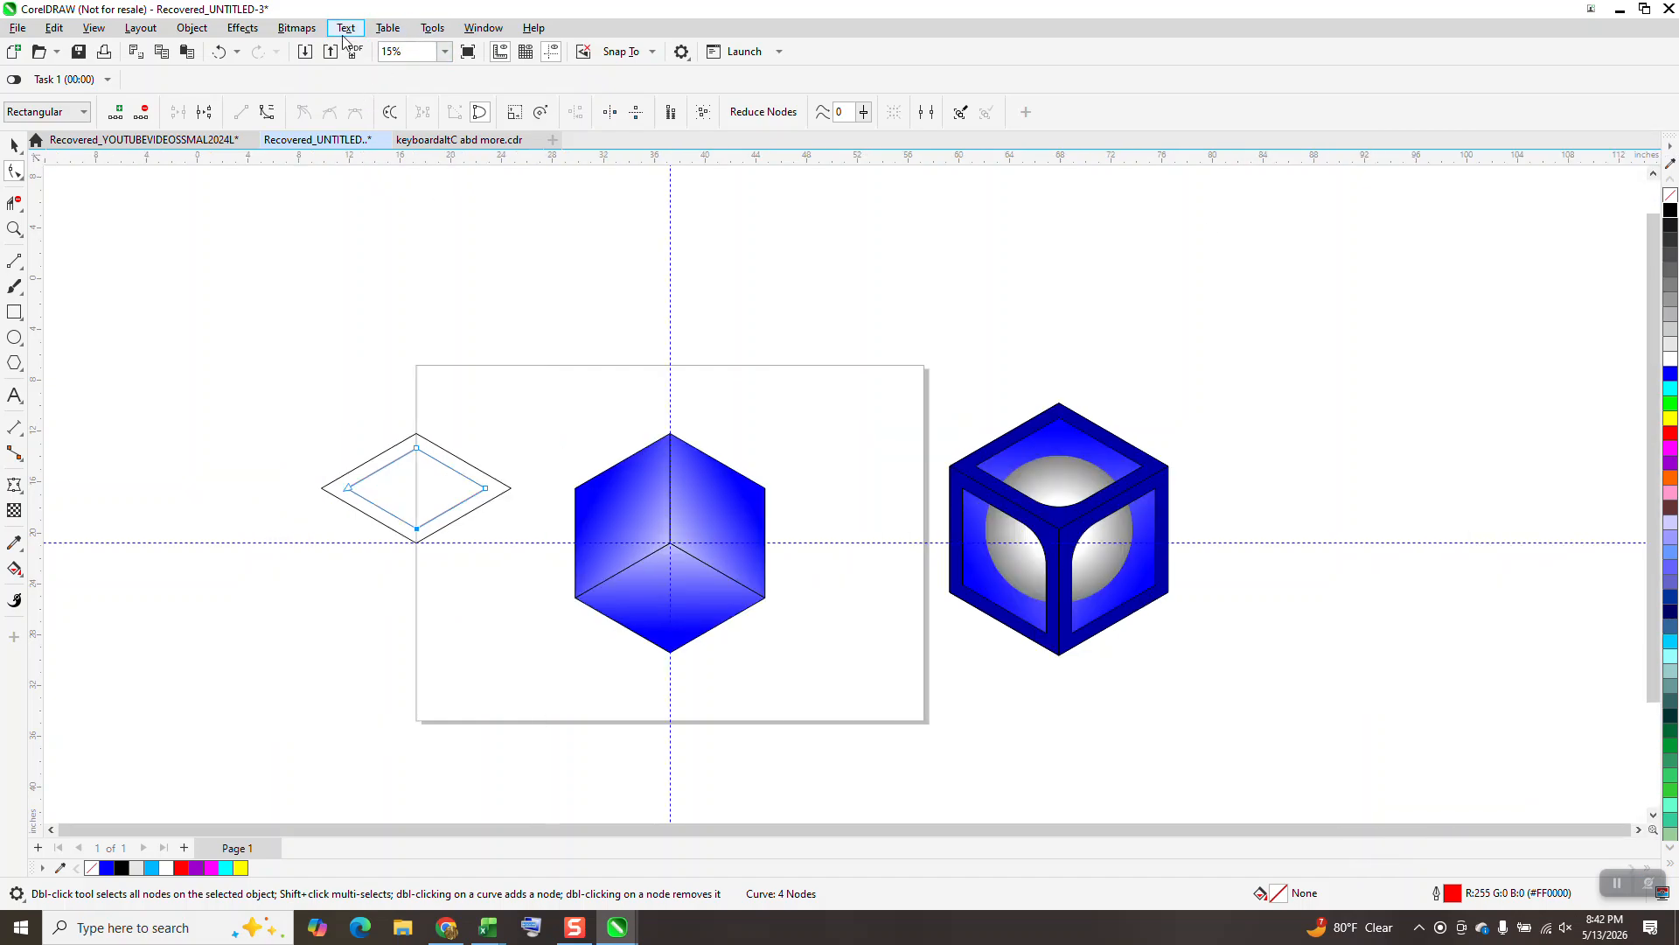
pyautogui.click(242, 31)
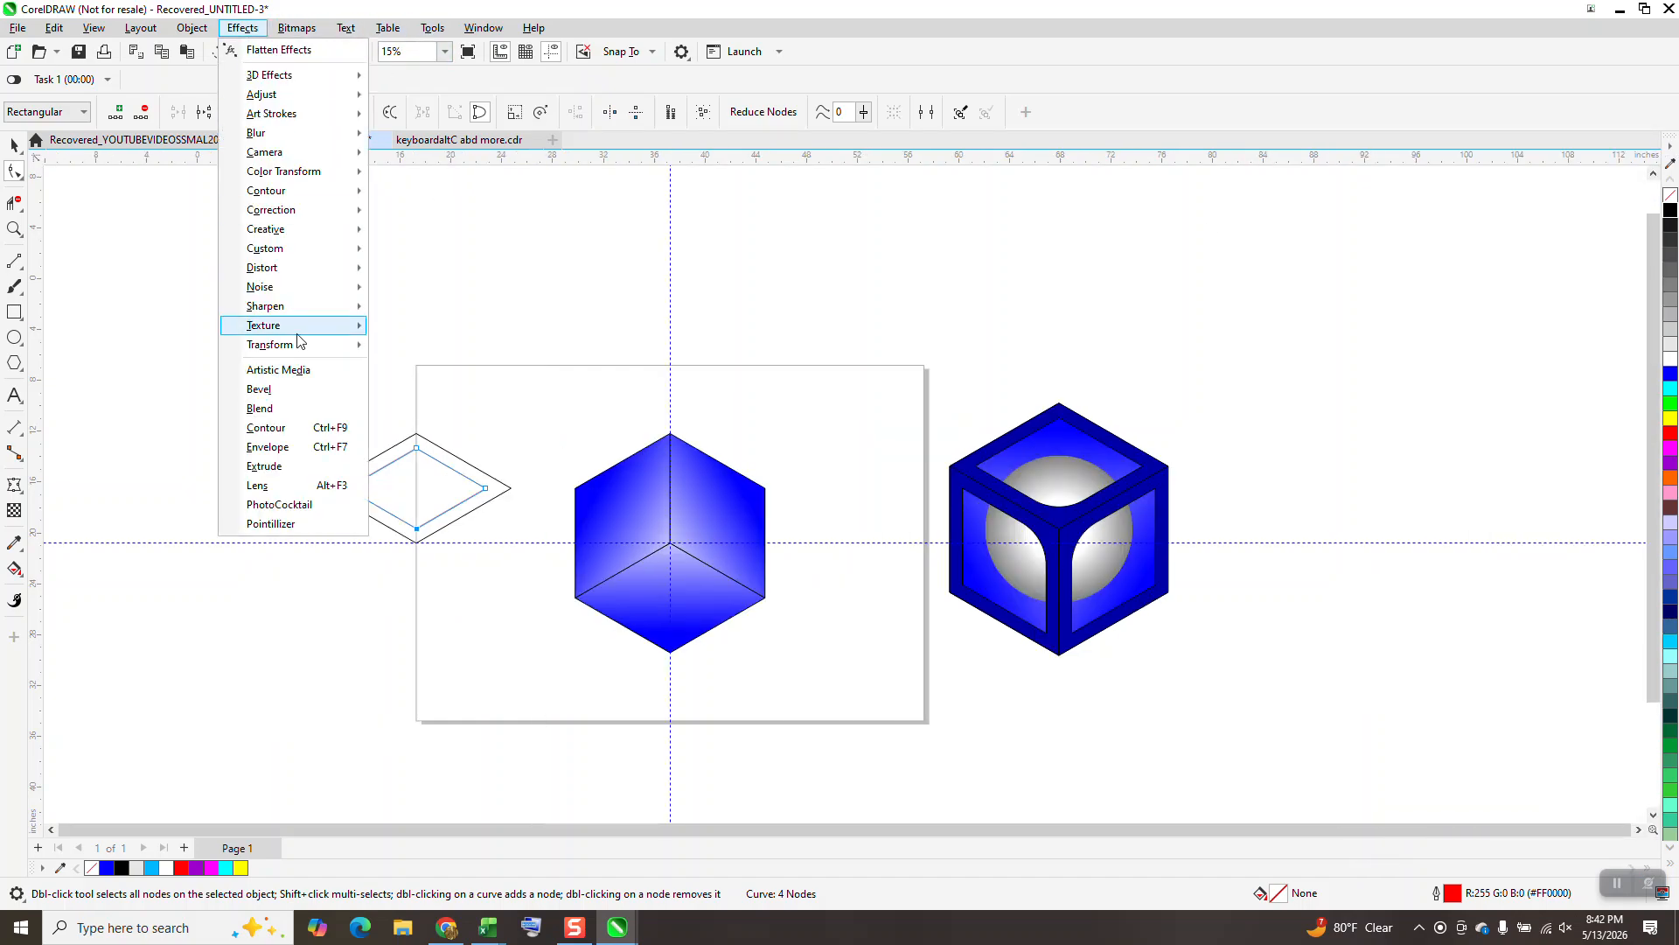
pyautogui.moveTo(487, 26)
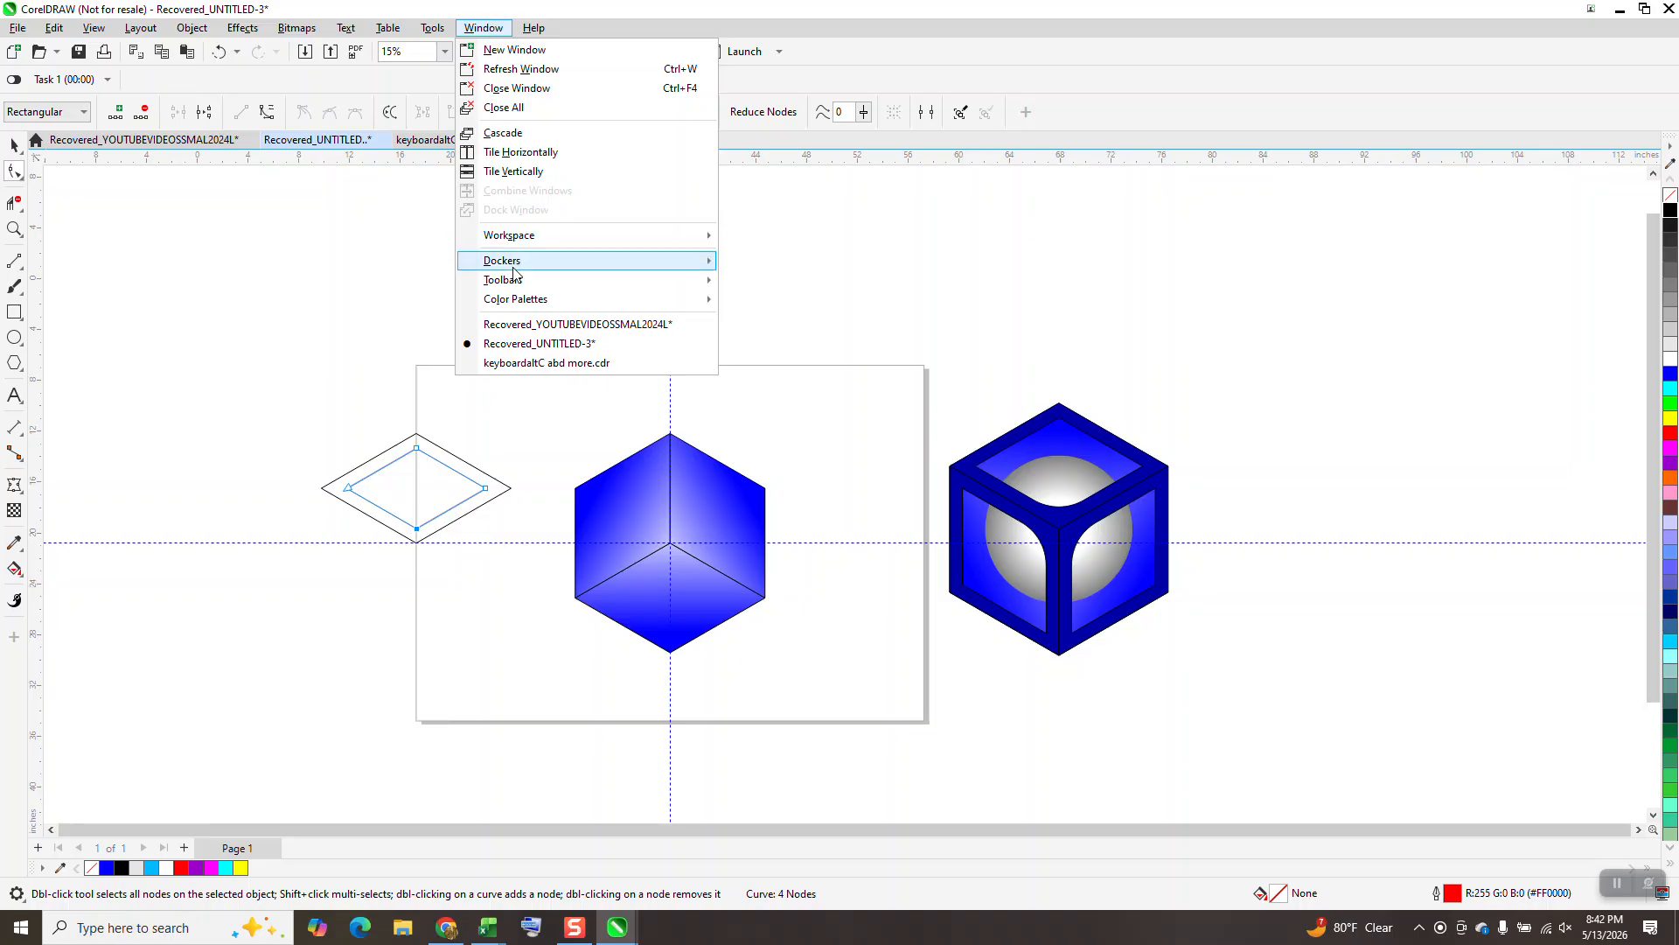
pyautogui.moveTo(560, 261)
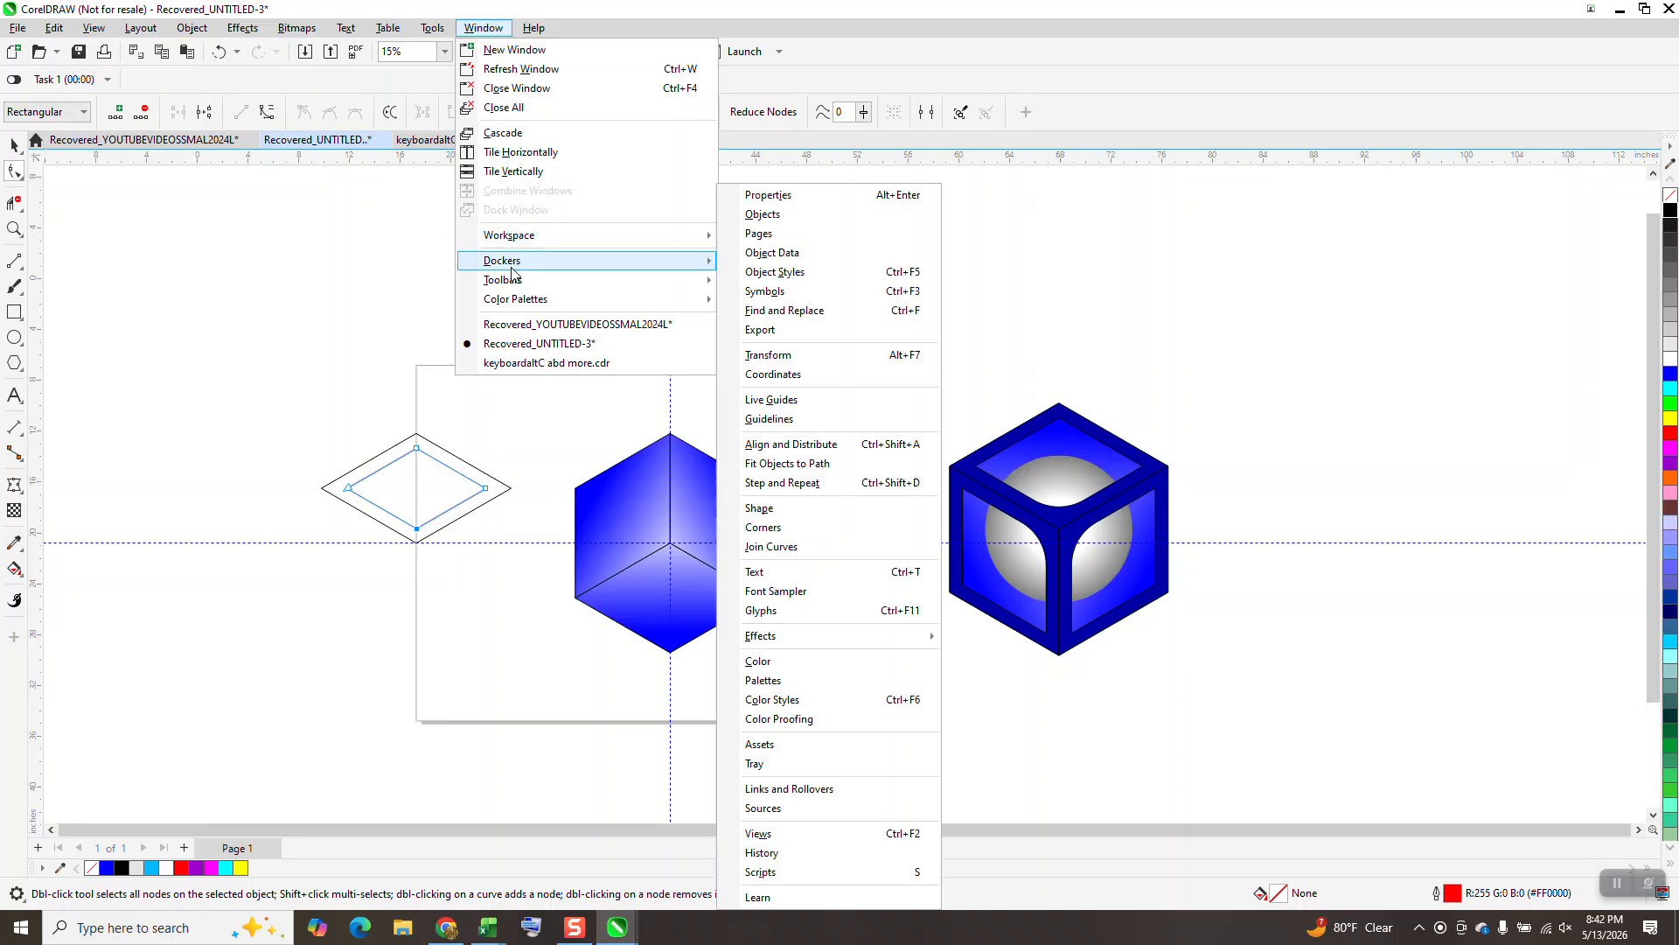
pyautogui.click(772, 530)
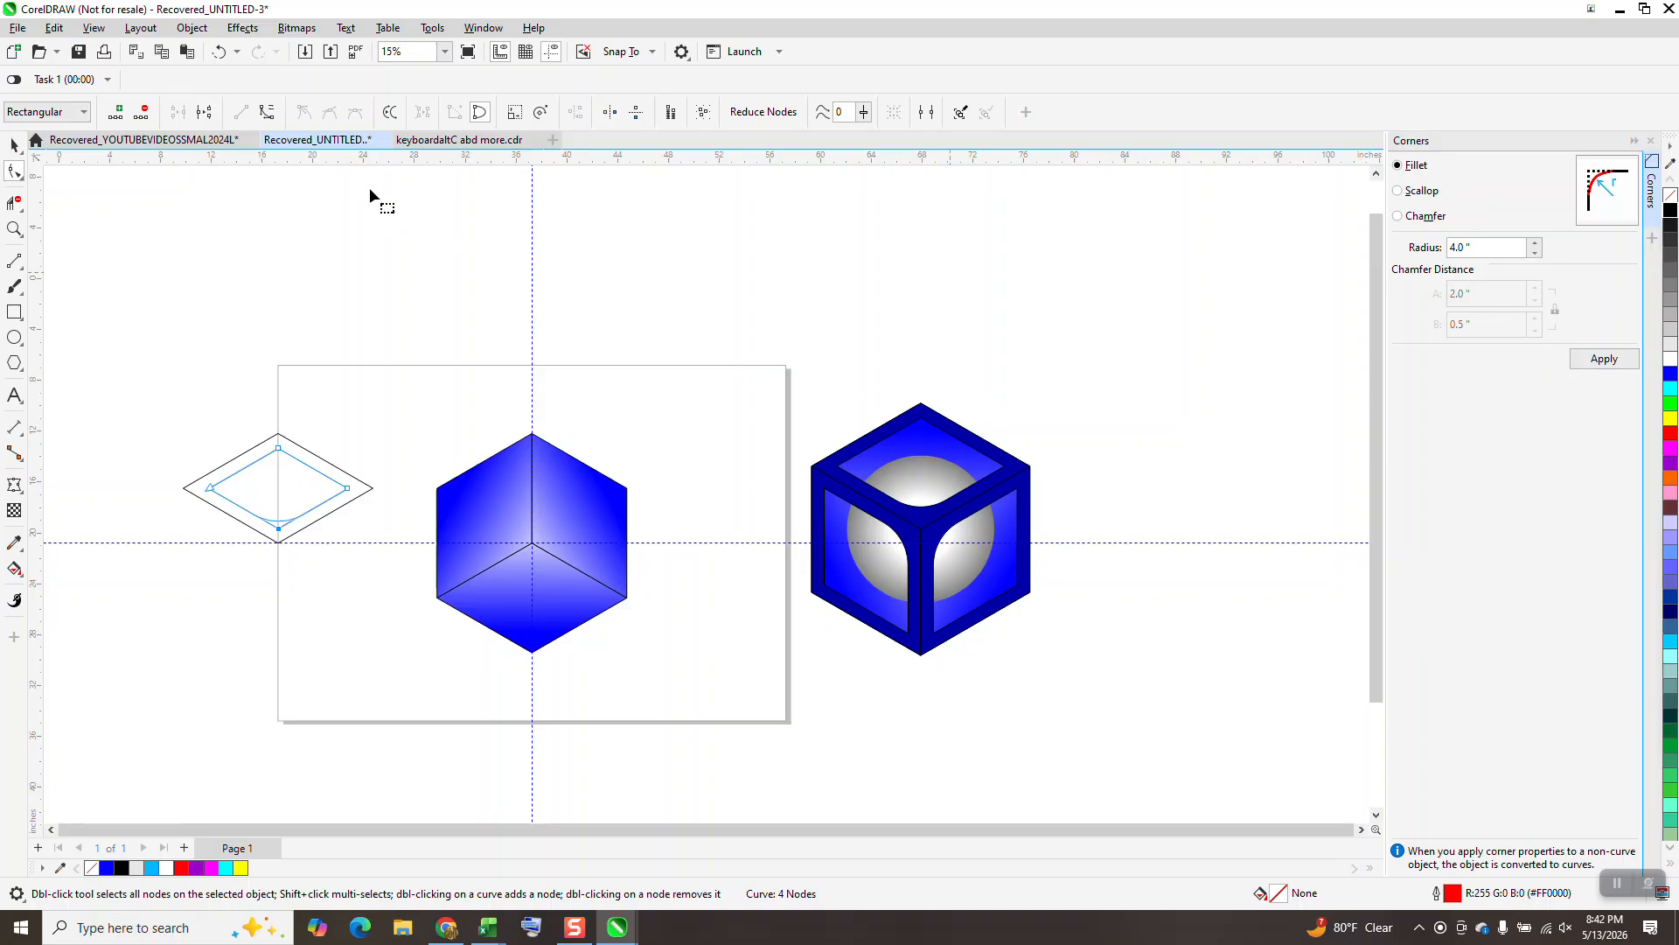
# Step: Fillet the lower corner of the inner red rhombus with a radius of 5.0 inches
pyautogui.click(14, 146)
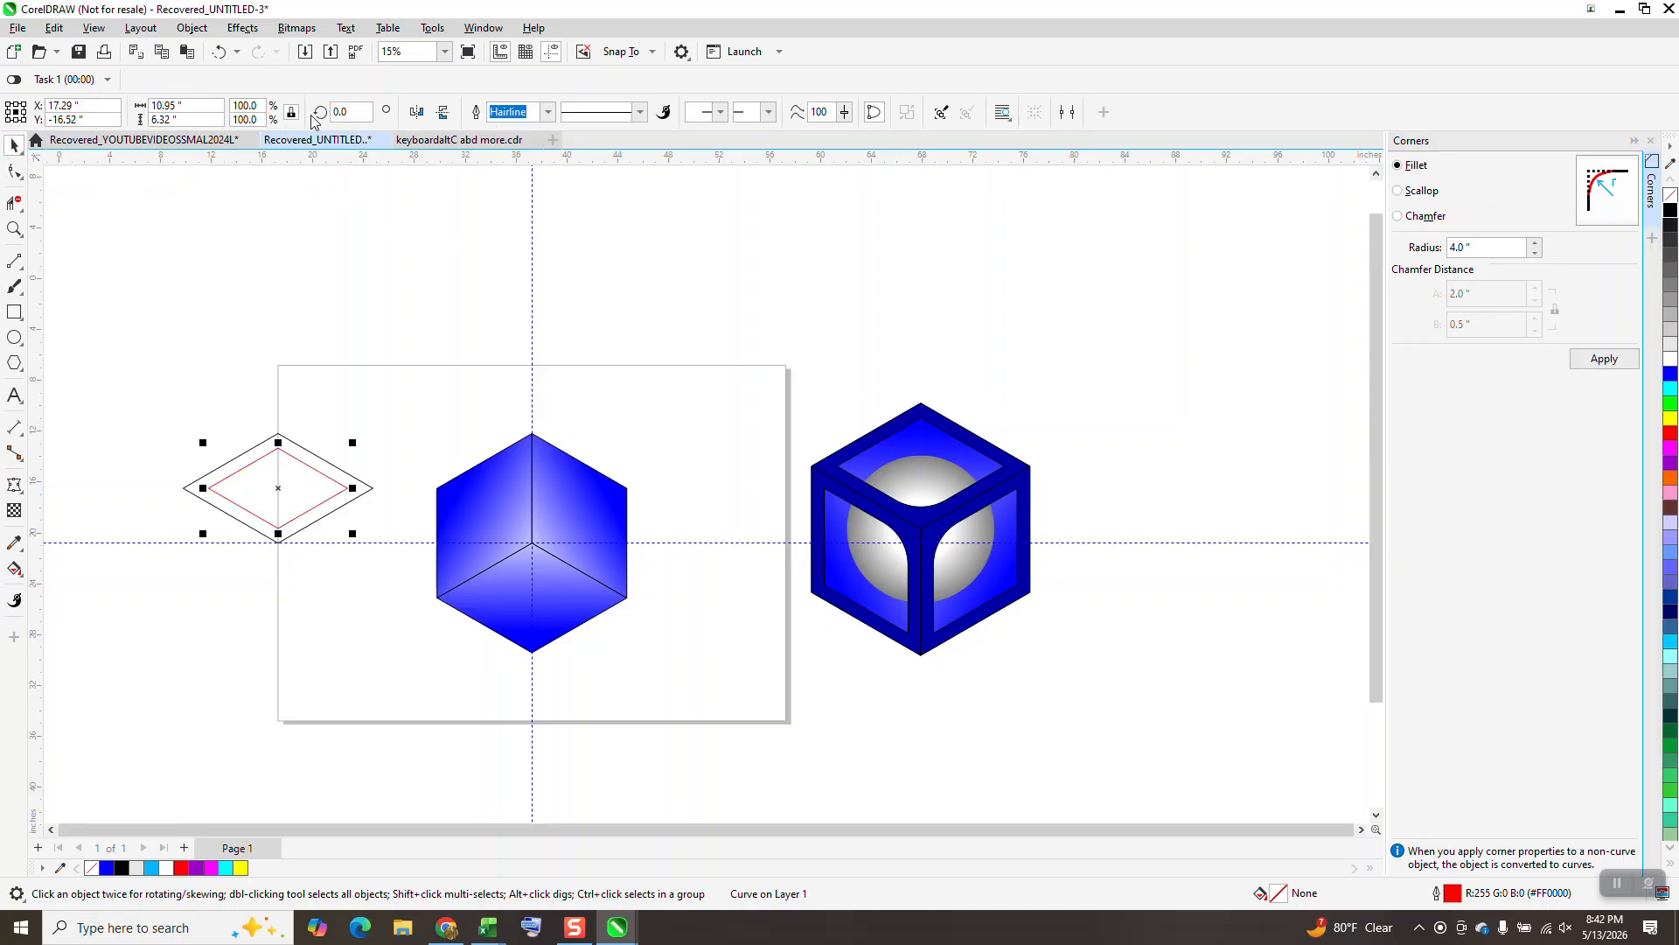
pyautogui.click(15, 172)
pyautogui.click(280, 527)
pyautogui.click(1465, 245)
pyautogui.doubleClick(1465, 245)
pyautogui.write('4')
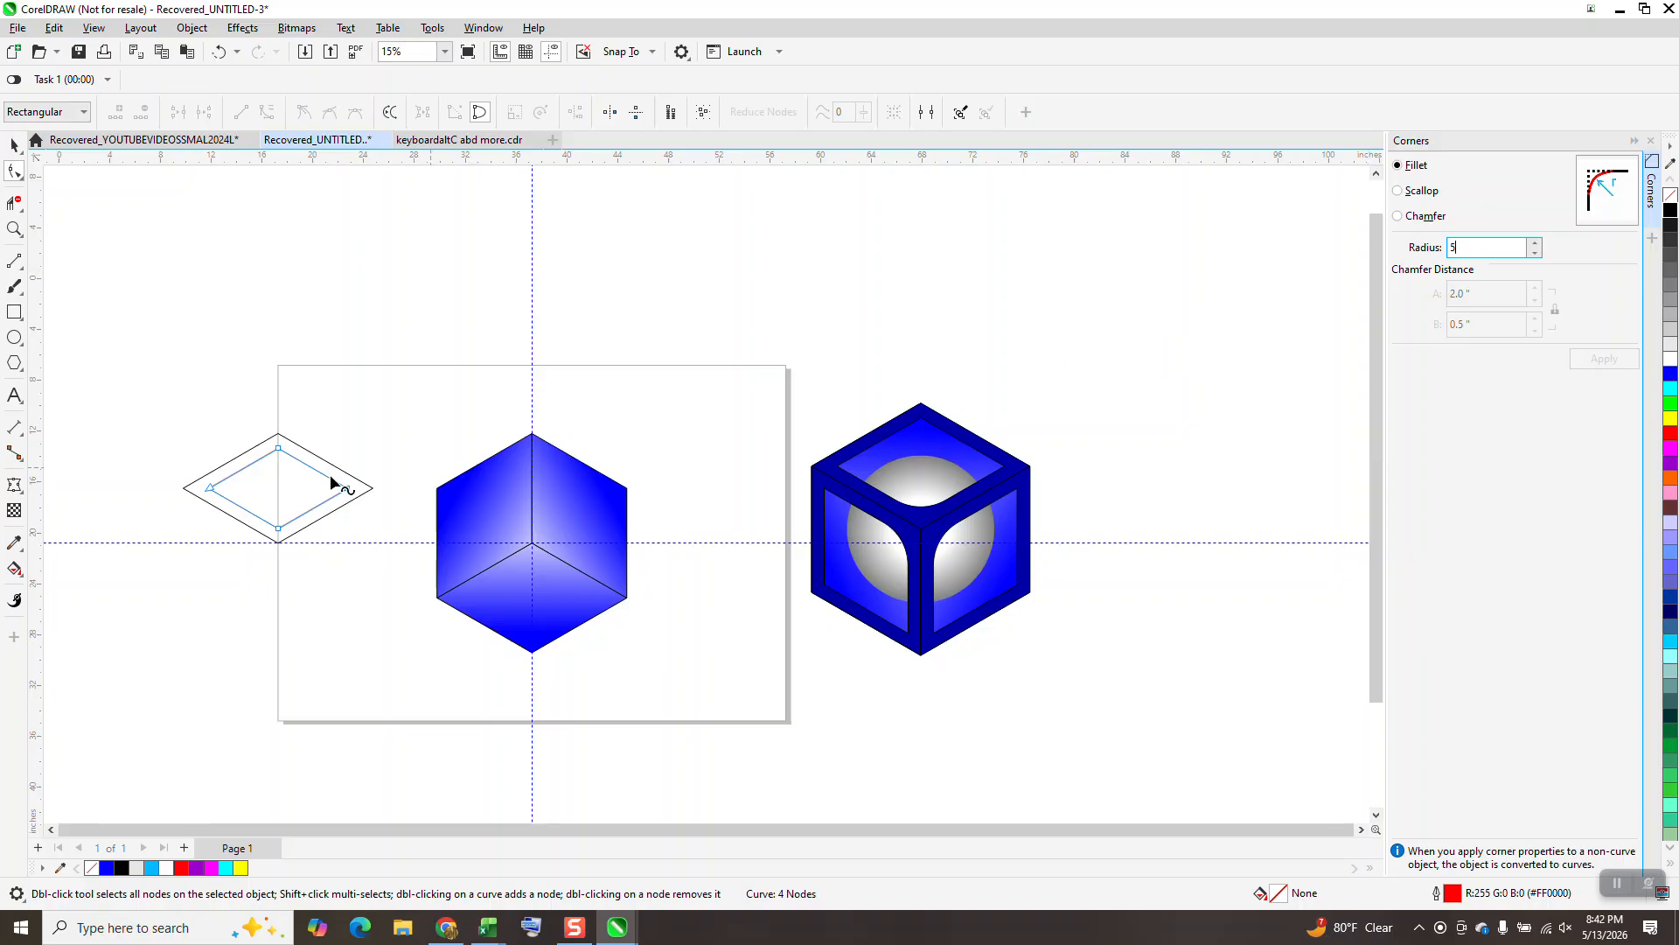
pyautogui.click(278, 528)
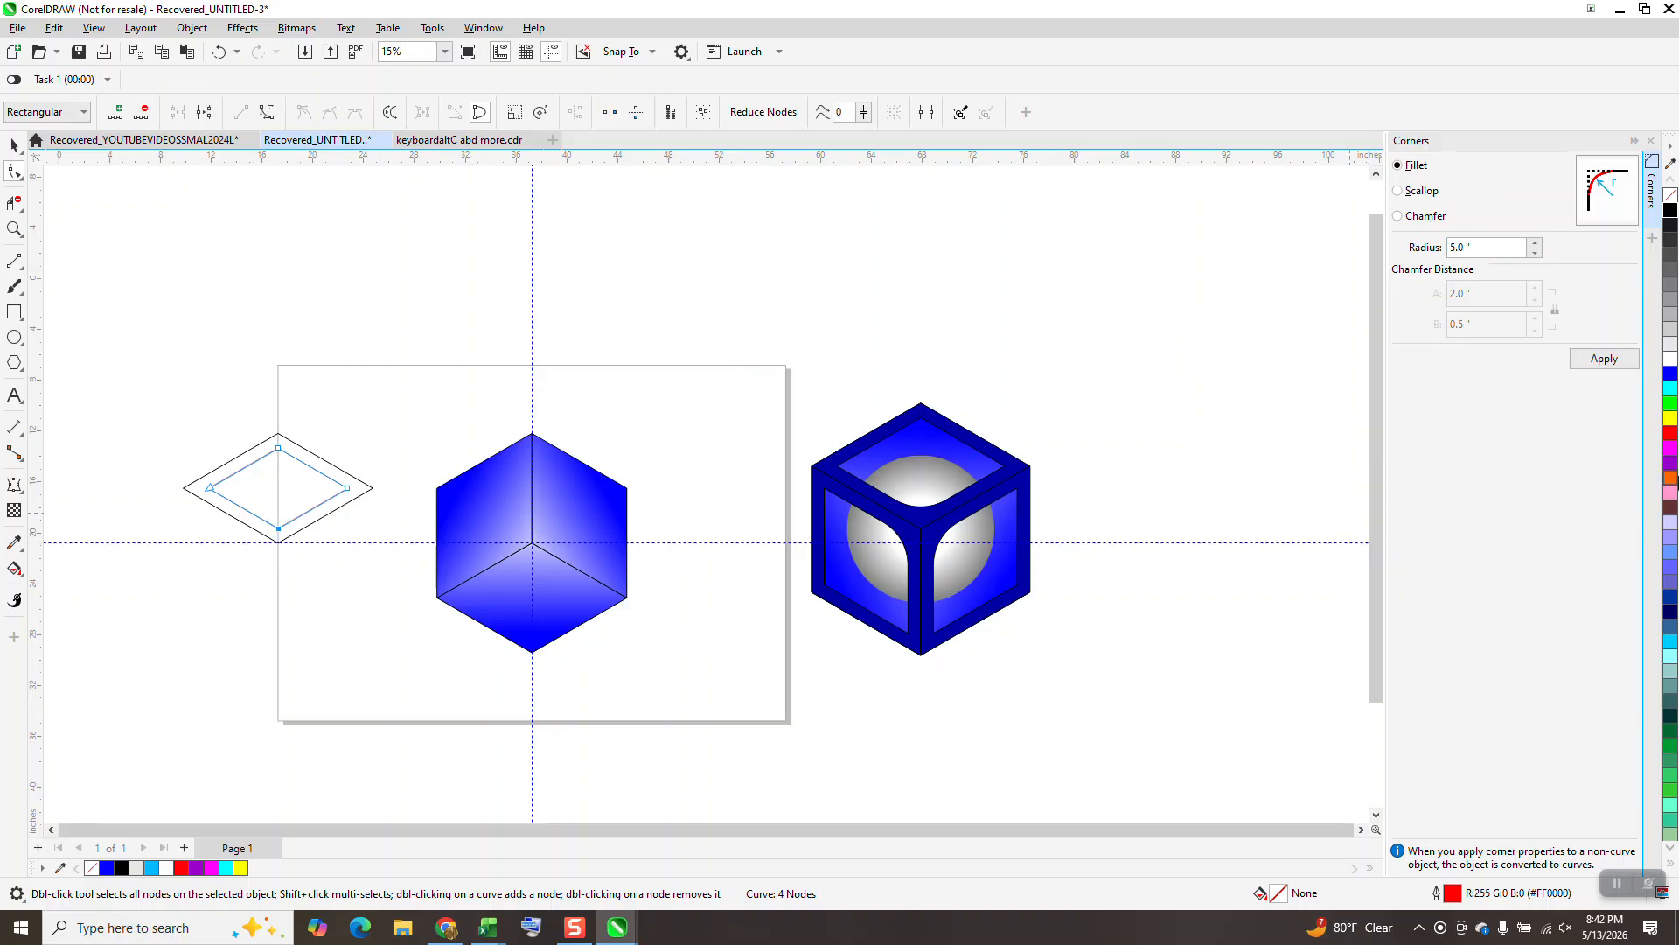
pyautogui.click(1604, 359)
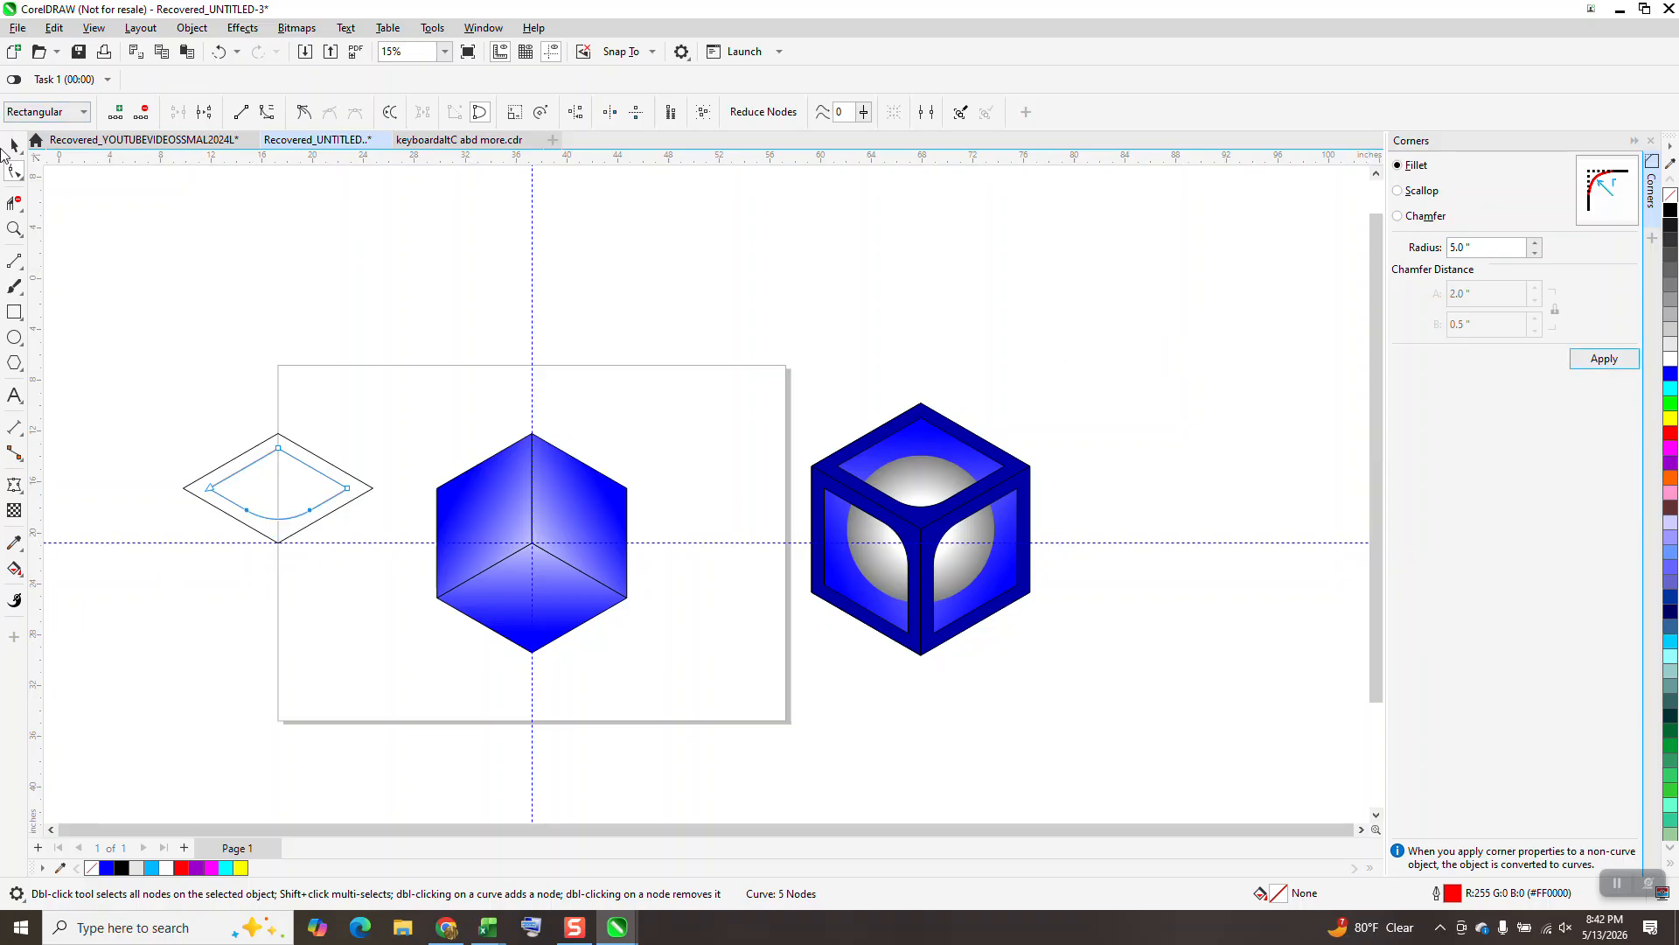
pyautogui.press('space')
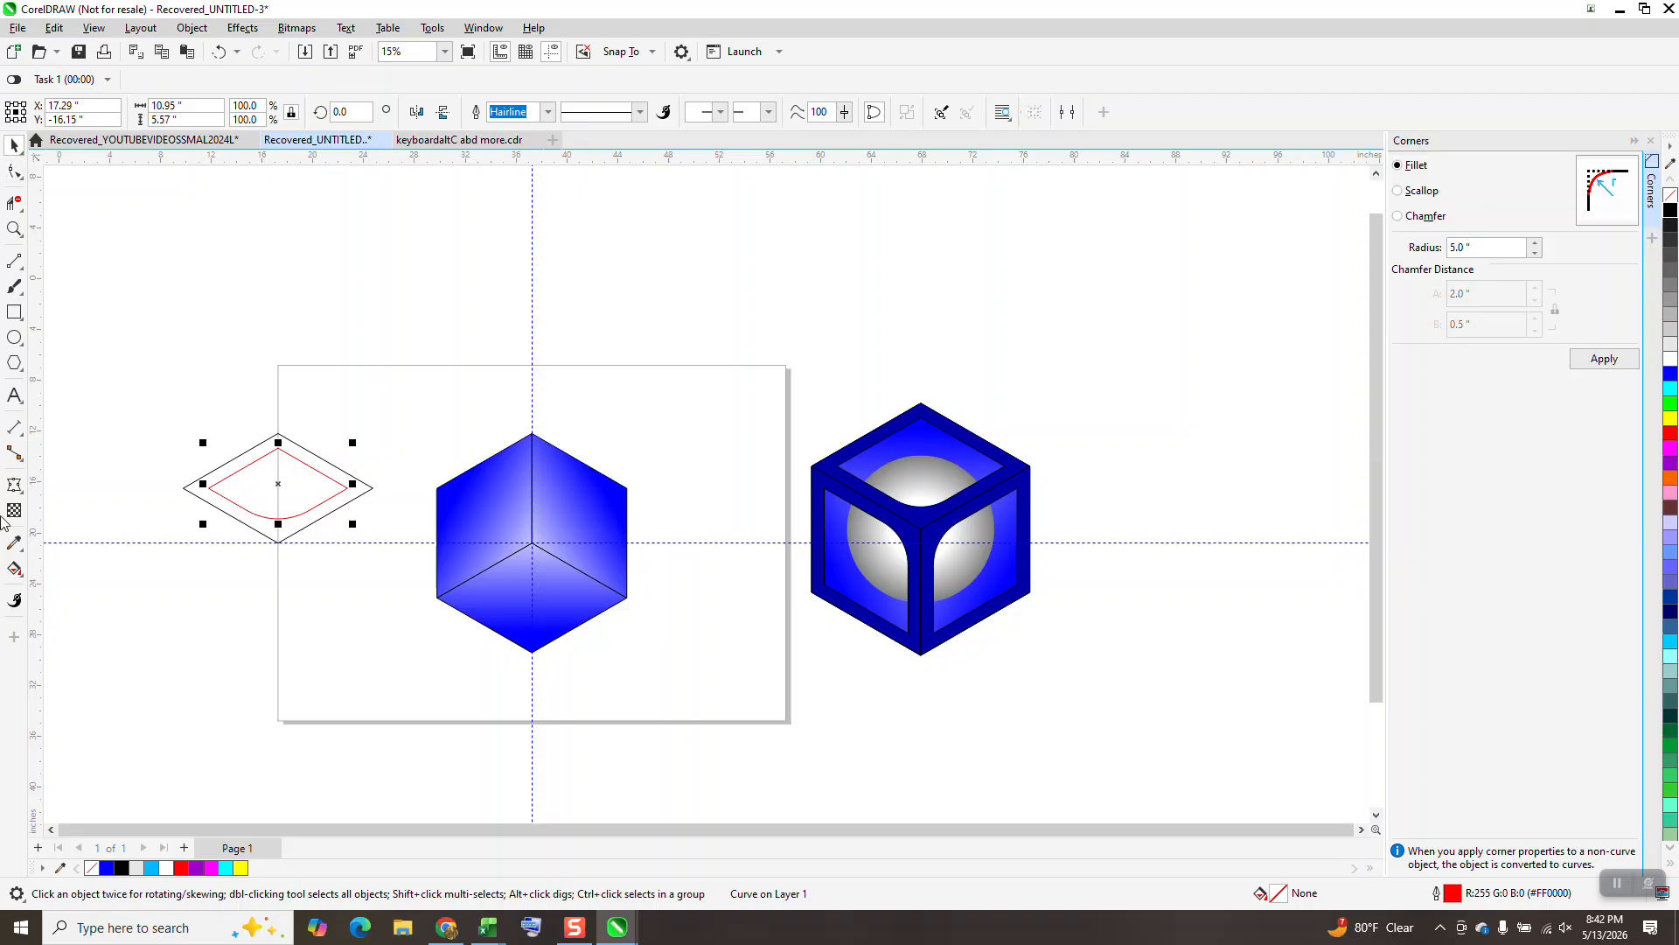
# Step: Use Smart Fill to create an unoutlined blue frame between the outer rhombus and the rounded inner shape, and darken it to #0000BA
pyautogui.click(18, 570)
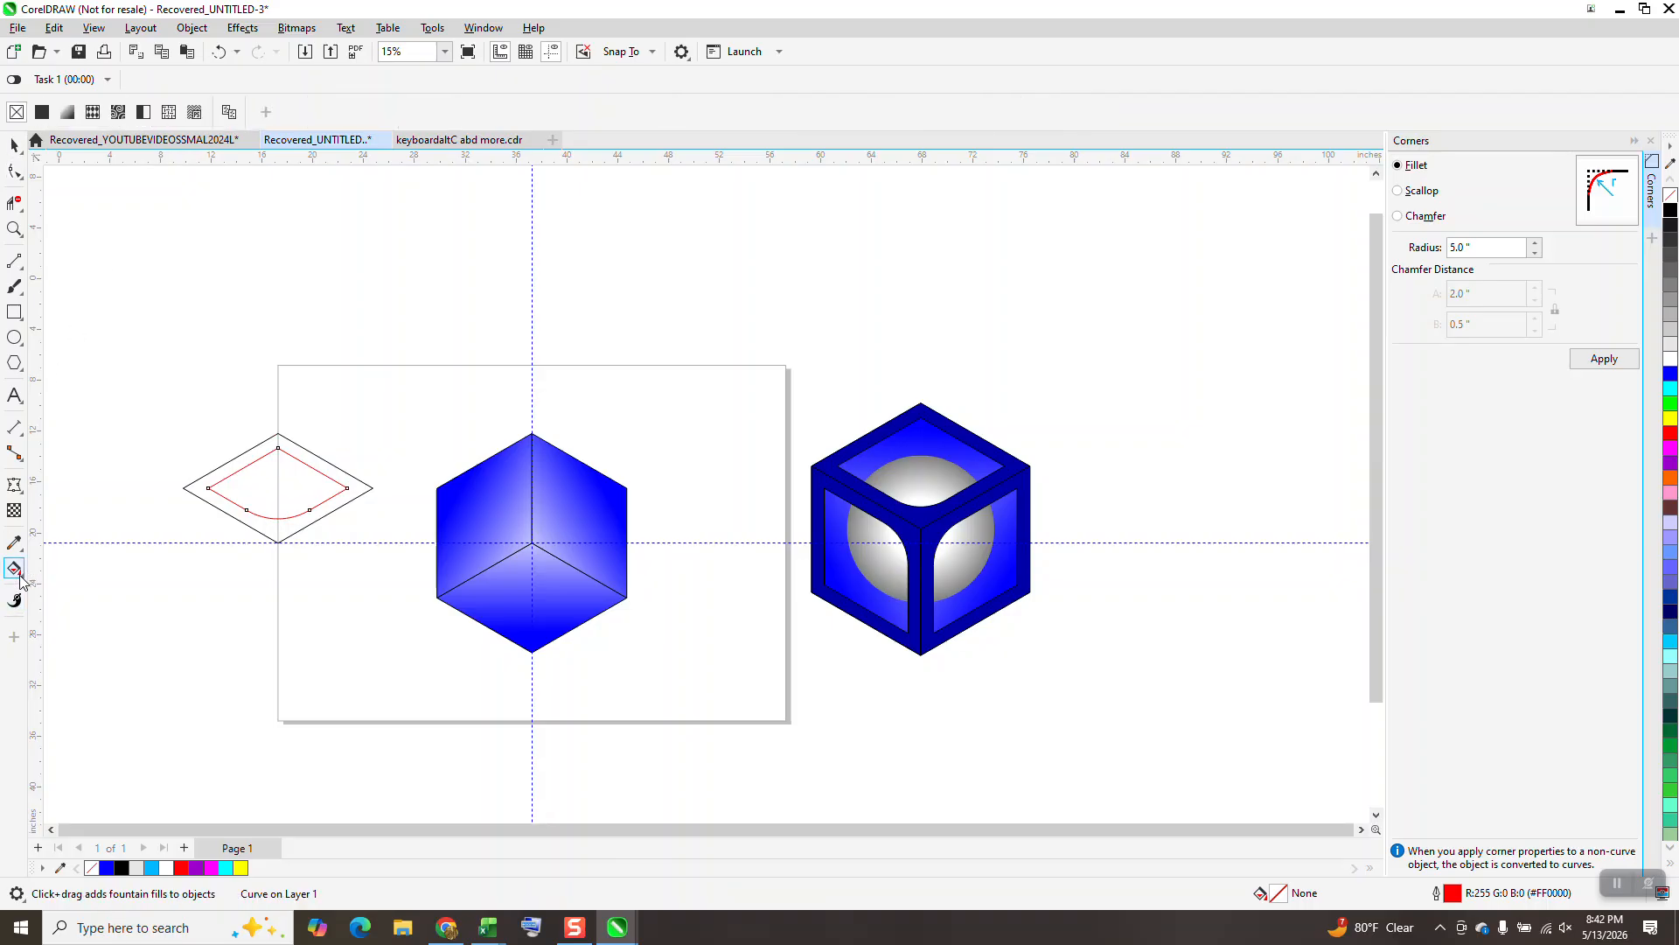
pyautogui.click(22, 578)
pyautogui.click(51, 585)
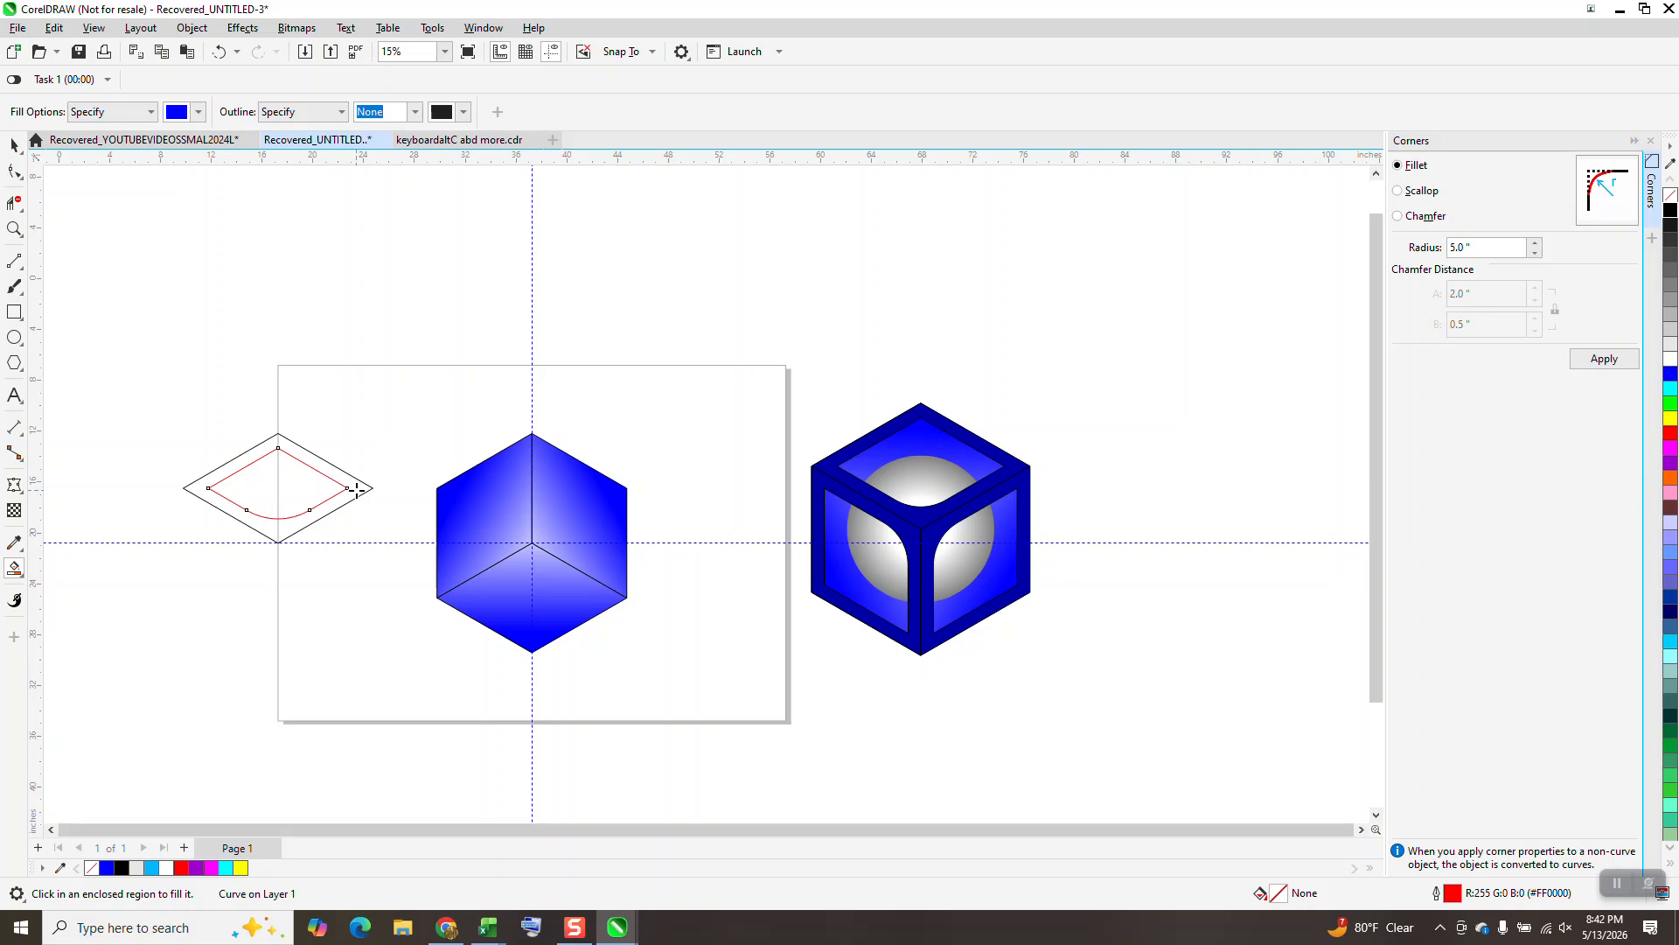
pyautogui.click(359, 488)
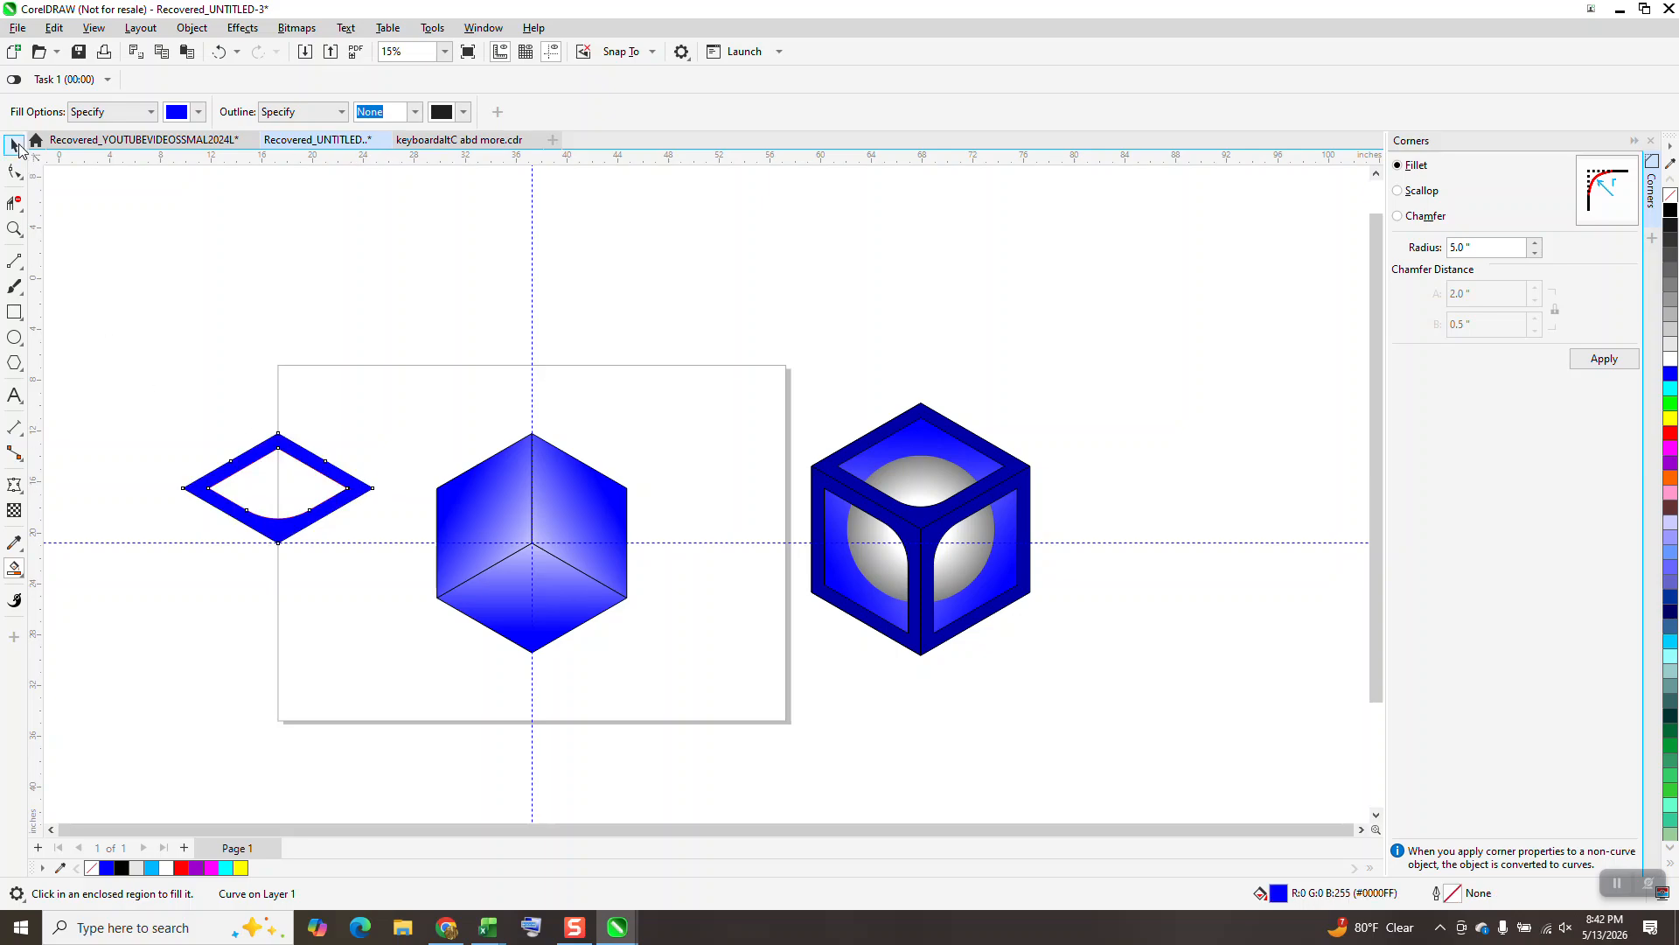
pyautogui.click(15, 145)
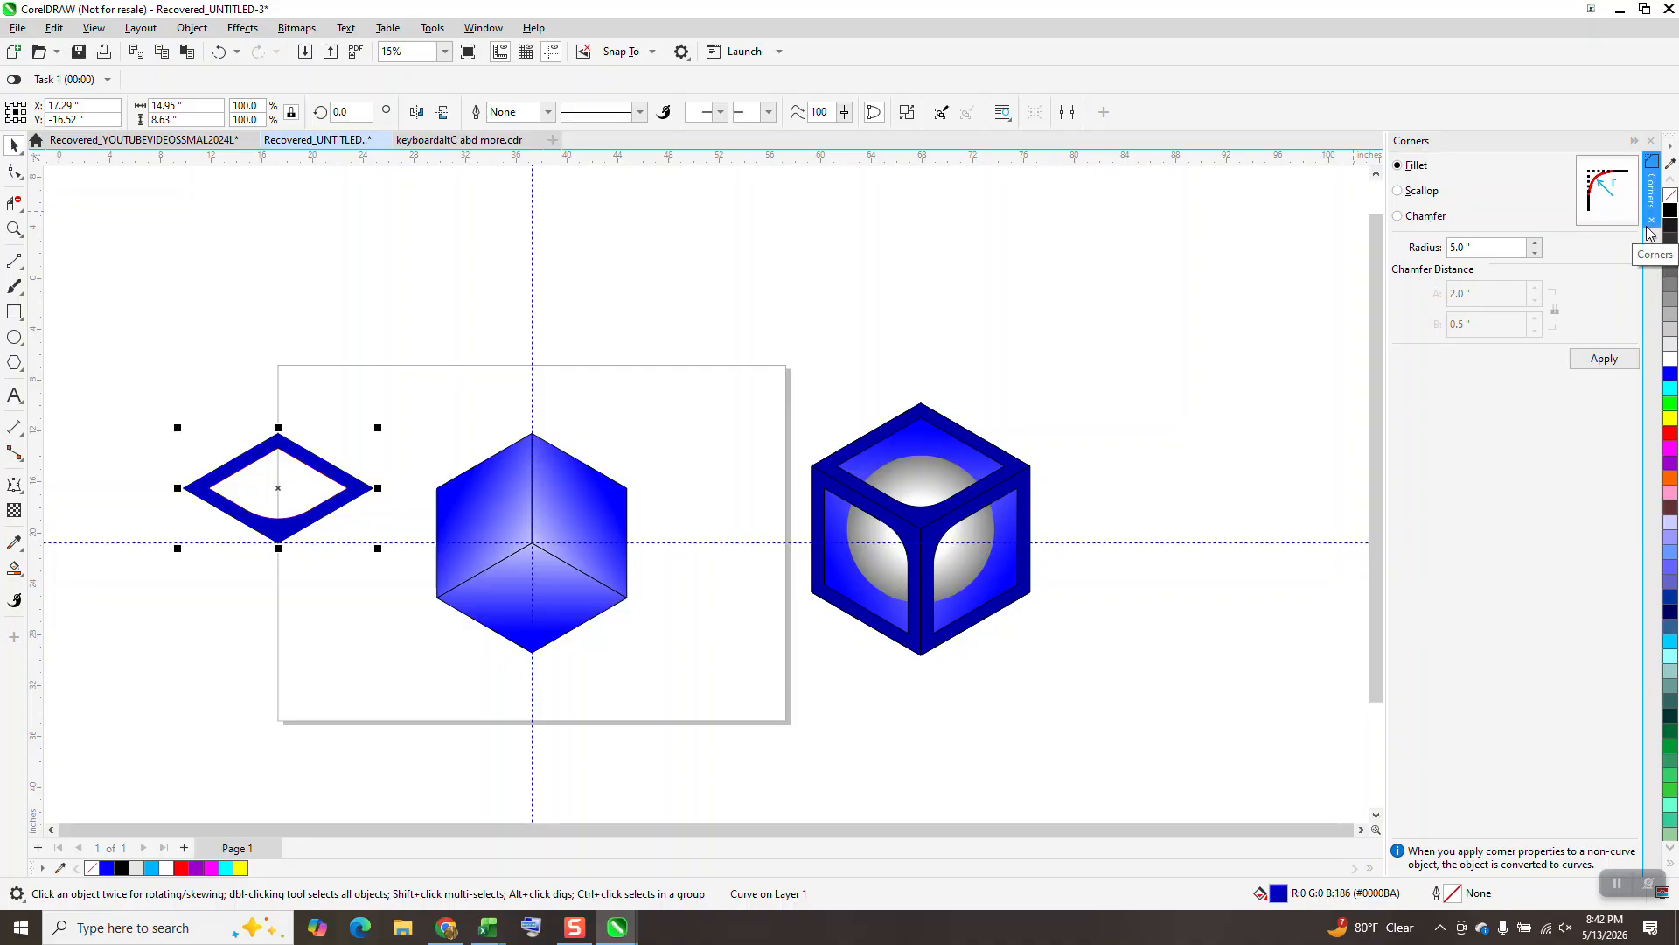
# Step: Move the dark blue frame 20 inches right onto the cube's top face and delete the two leftover rhombus outlines
pyautogui.press('Right')
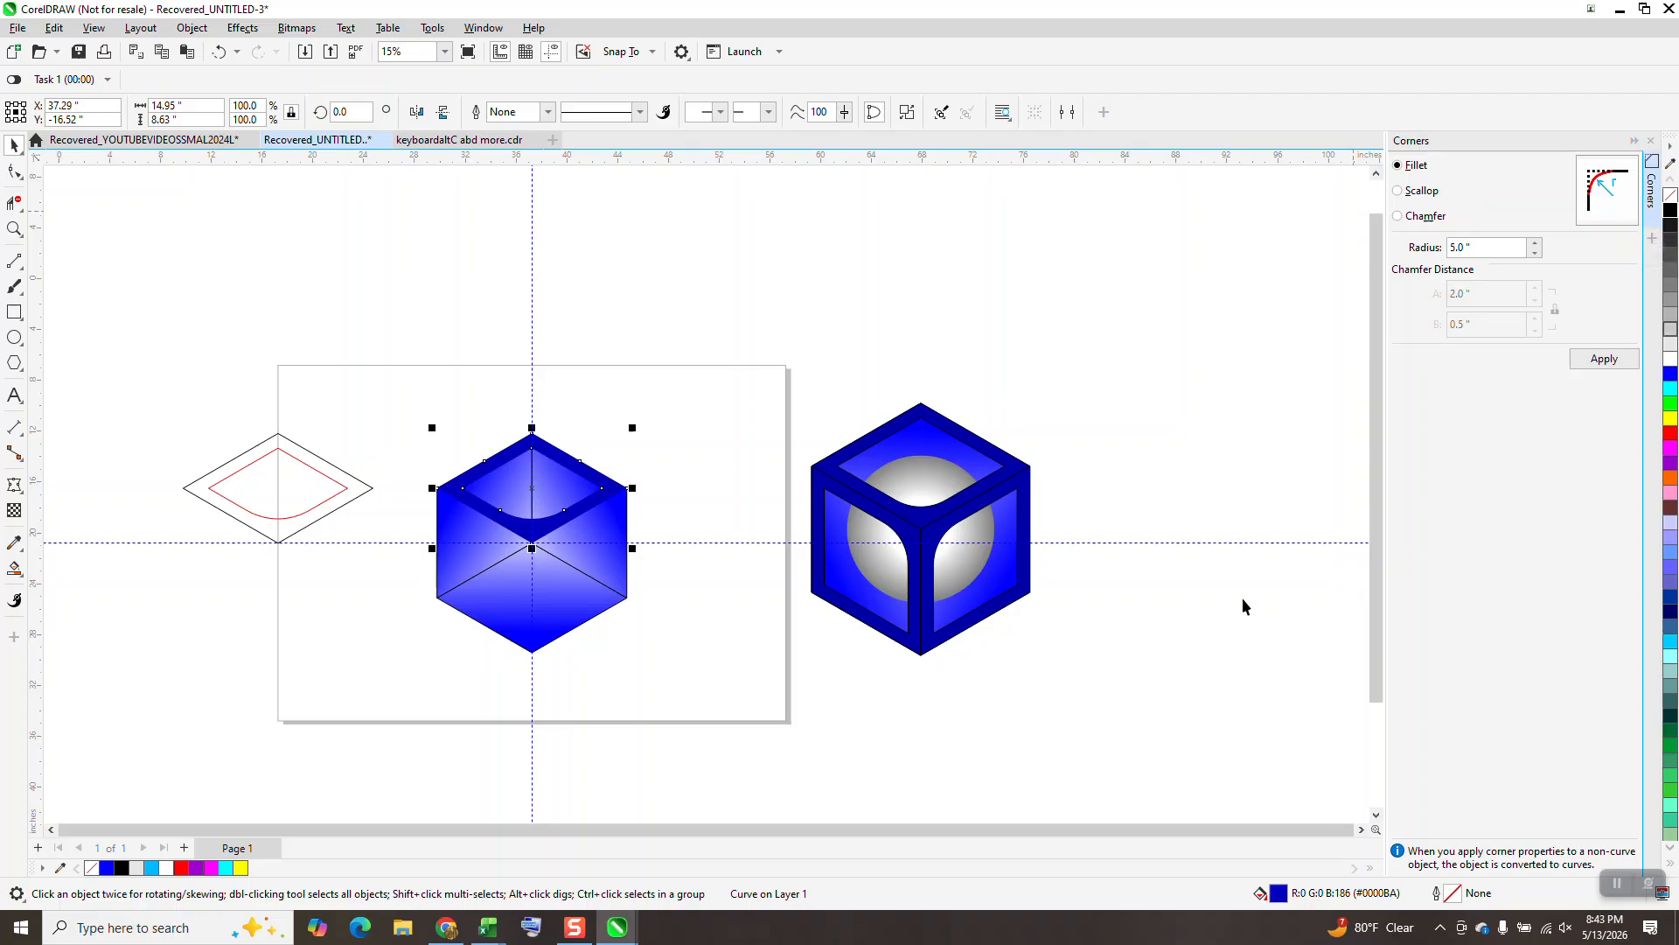
pyautogui.moveTo(184, 388); pyautogui.dragTo(402, 603)
pyautogui.press('Delete')
# Step: Move the dark blue frame 20 inches left off the cube and group the cube's three gradient faces
pyautogui.click(508, 531)
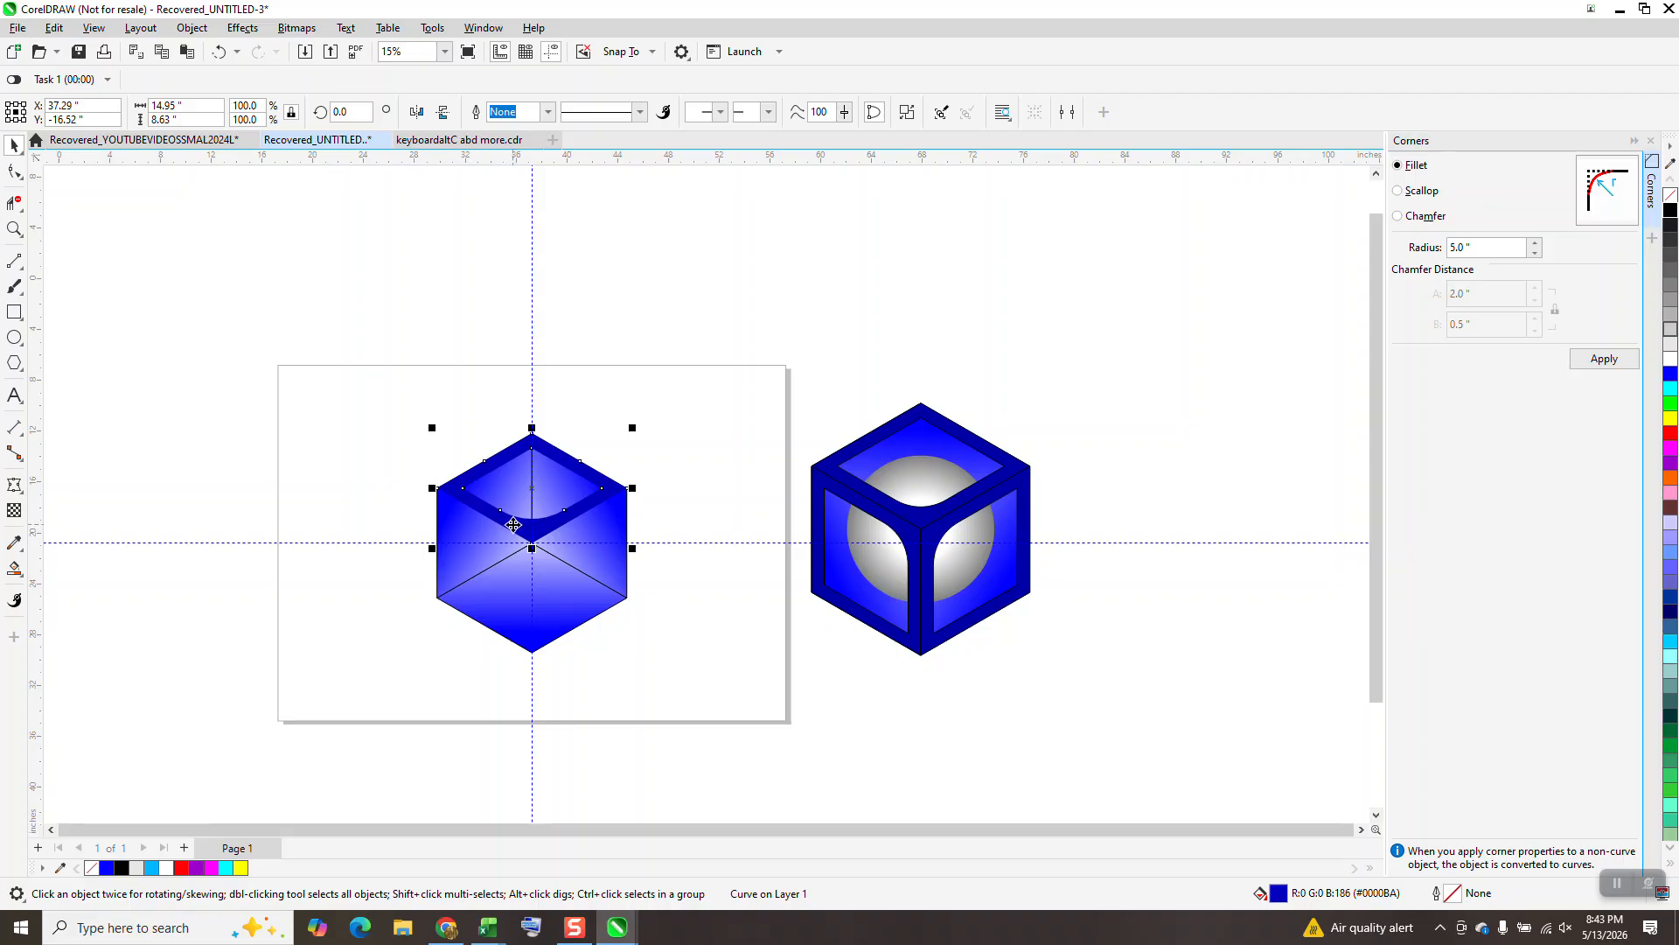
pyautogui.moveTo(519, 510); pyautogui.dragTo(265, 510)
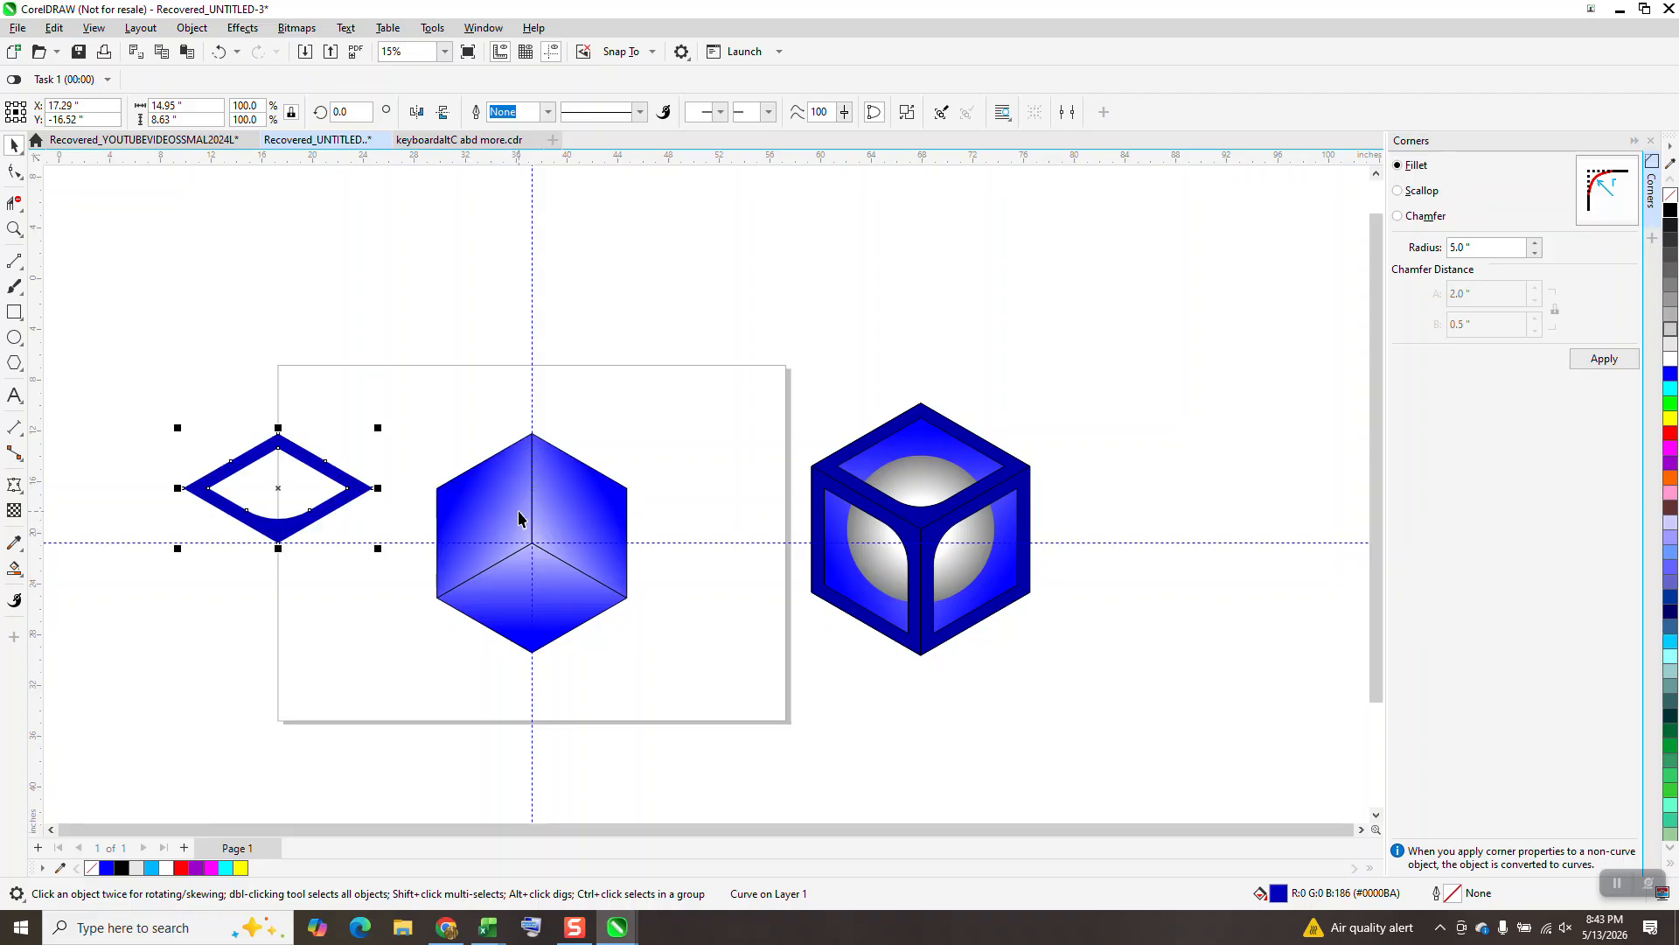
pyautogui.click(418, 452)
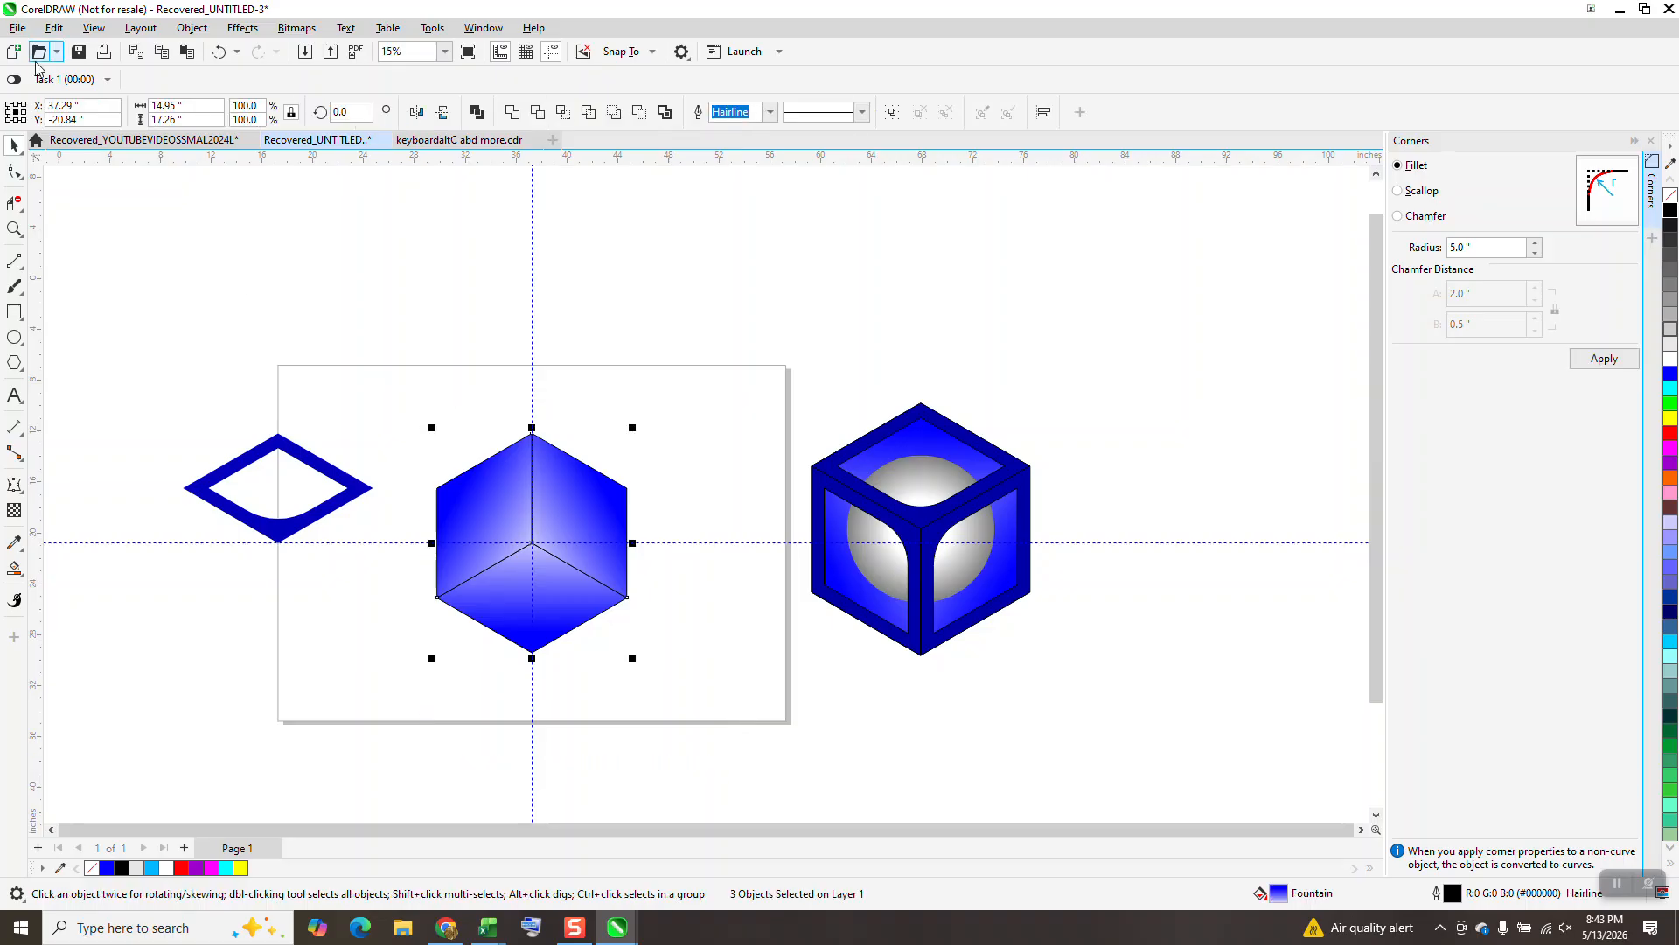
pyautogui.hotkey('ctrl', 'g')
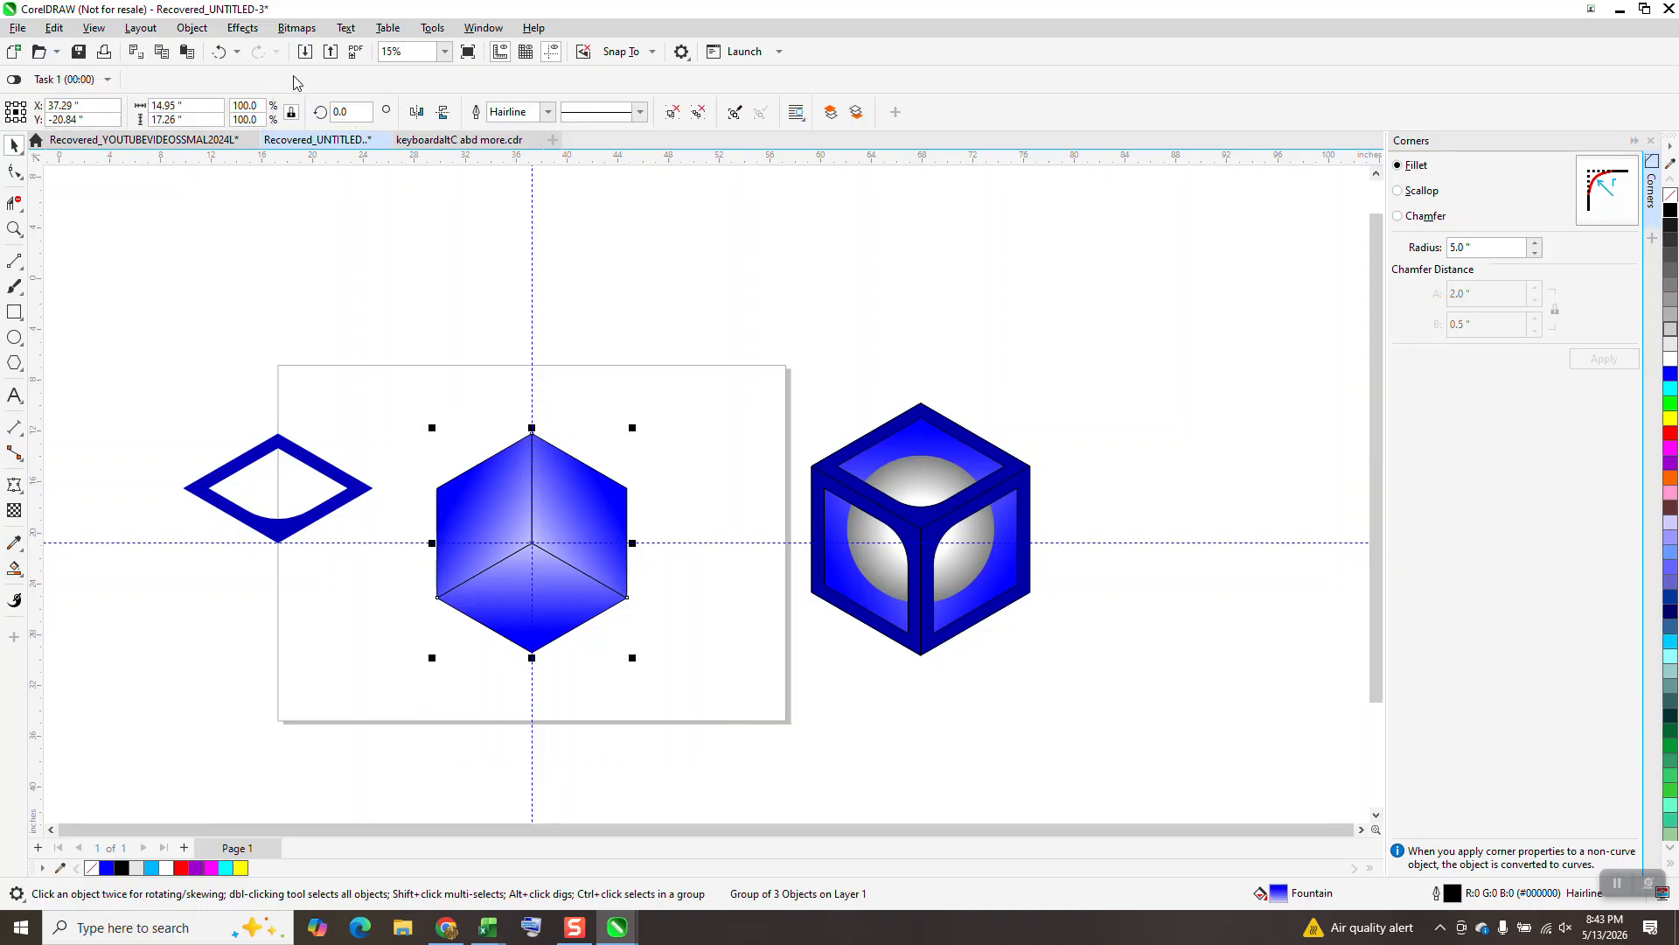
pyautogui.click(206, 31)
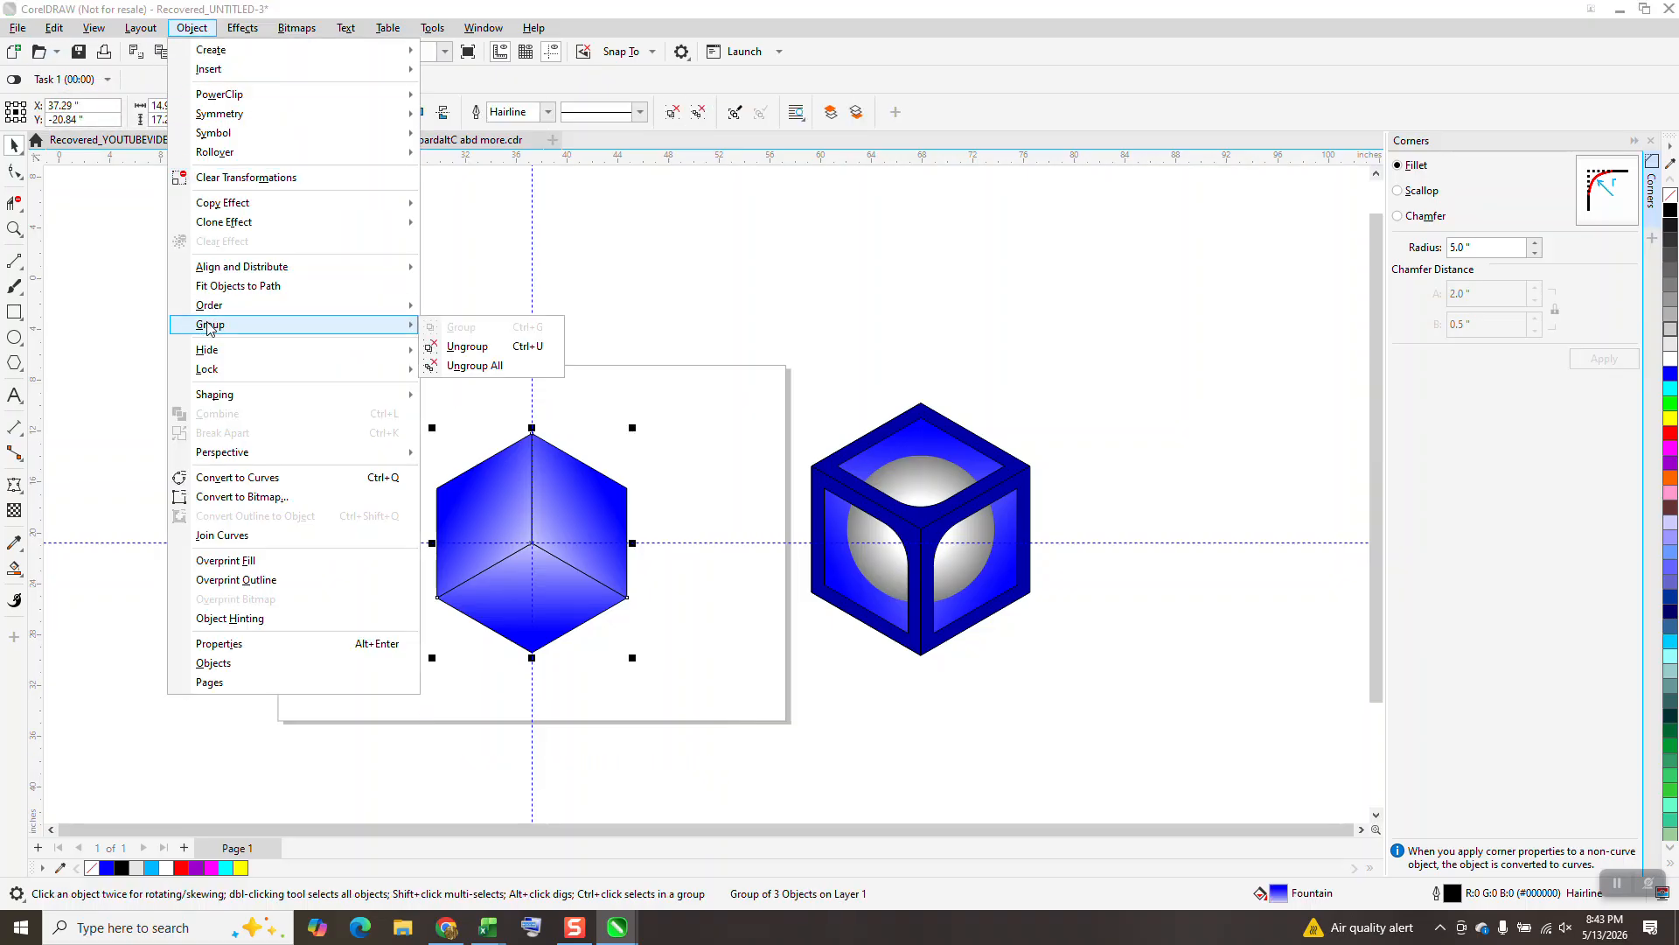
pyautogui.click(481, 307)
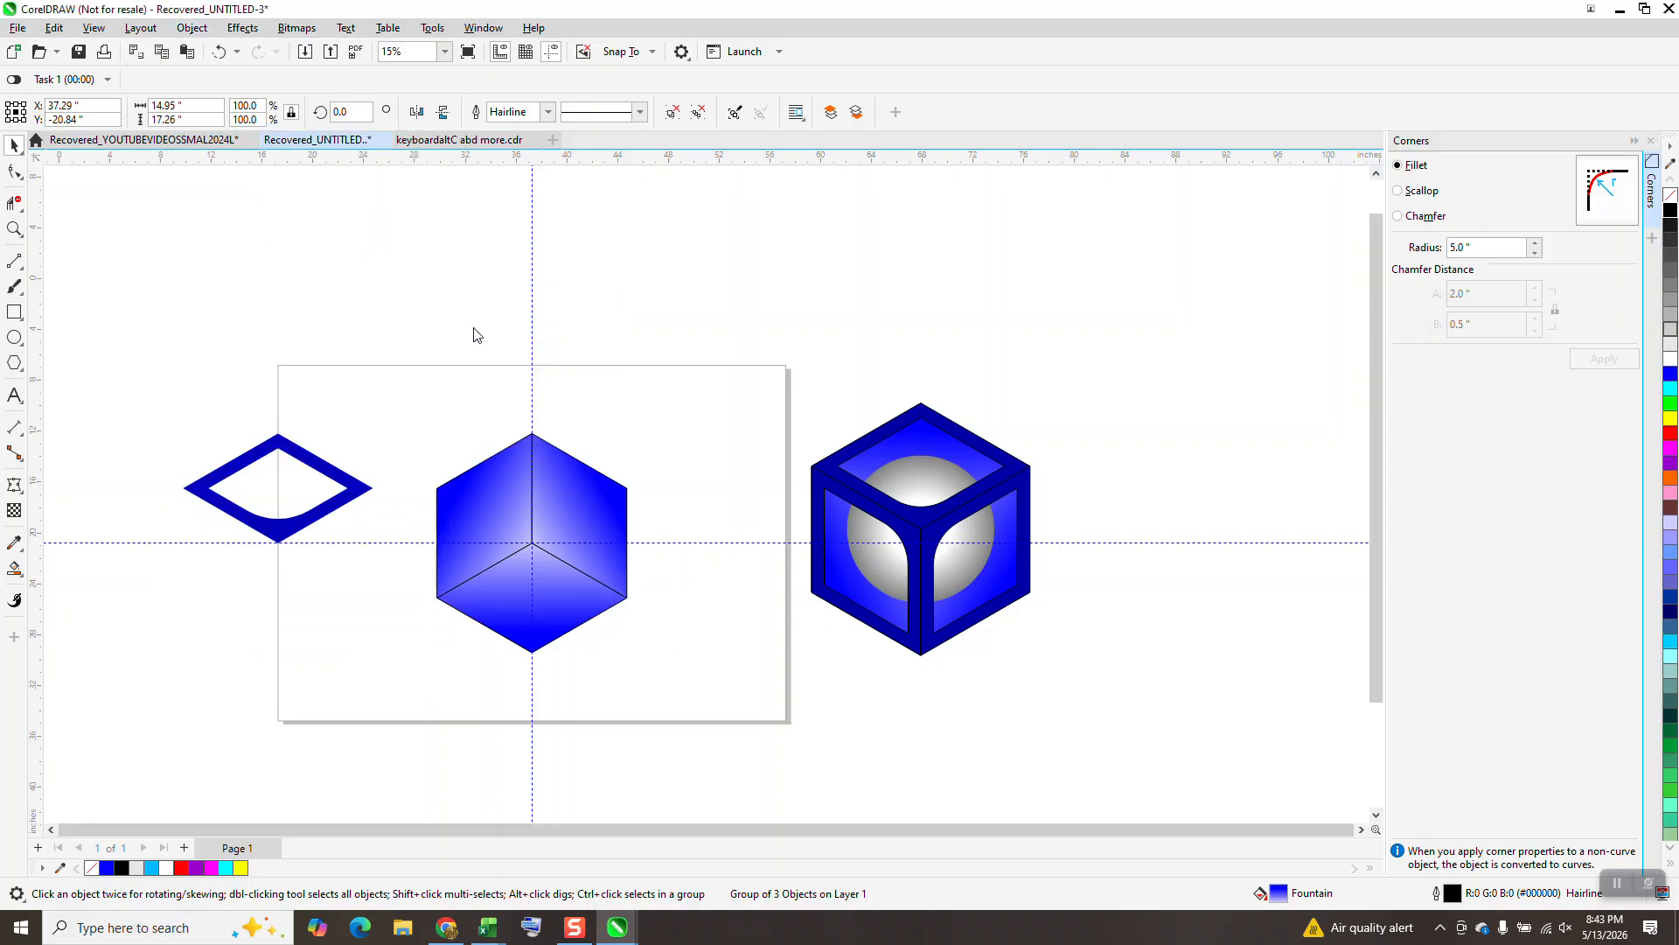
# Step: Place the dark blue frame on the cube's top face and make two copies, each rotated a further 120 degrees about its lower corner
pyautogui.click(323, 471)
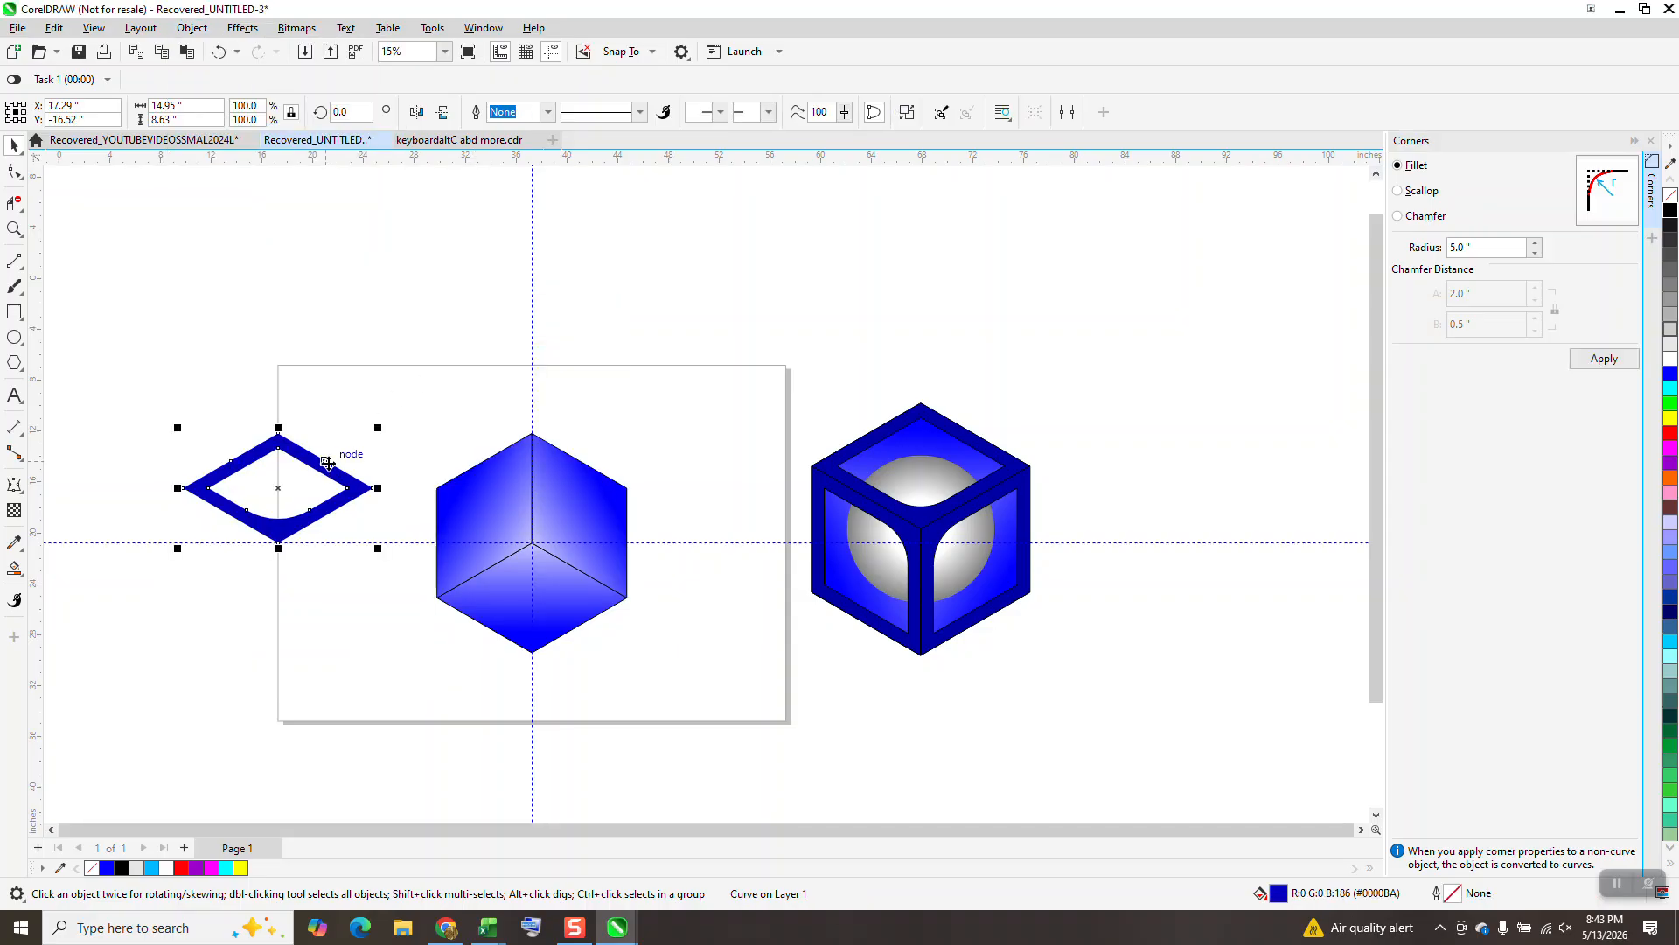
pyautogui.press('c')
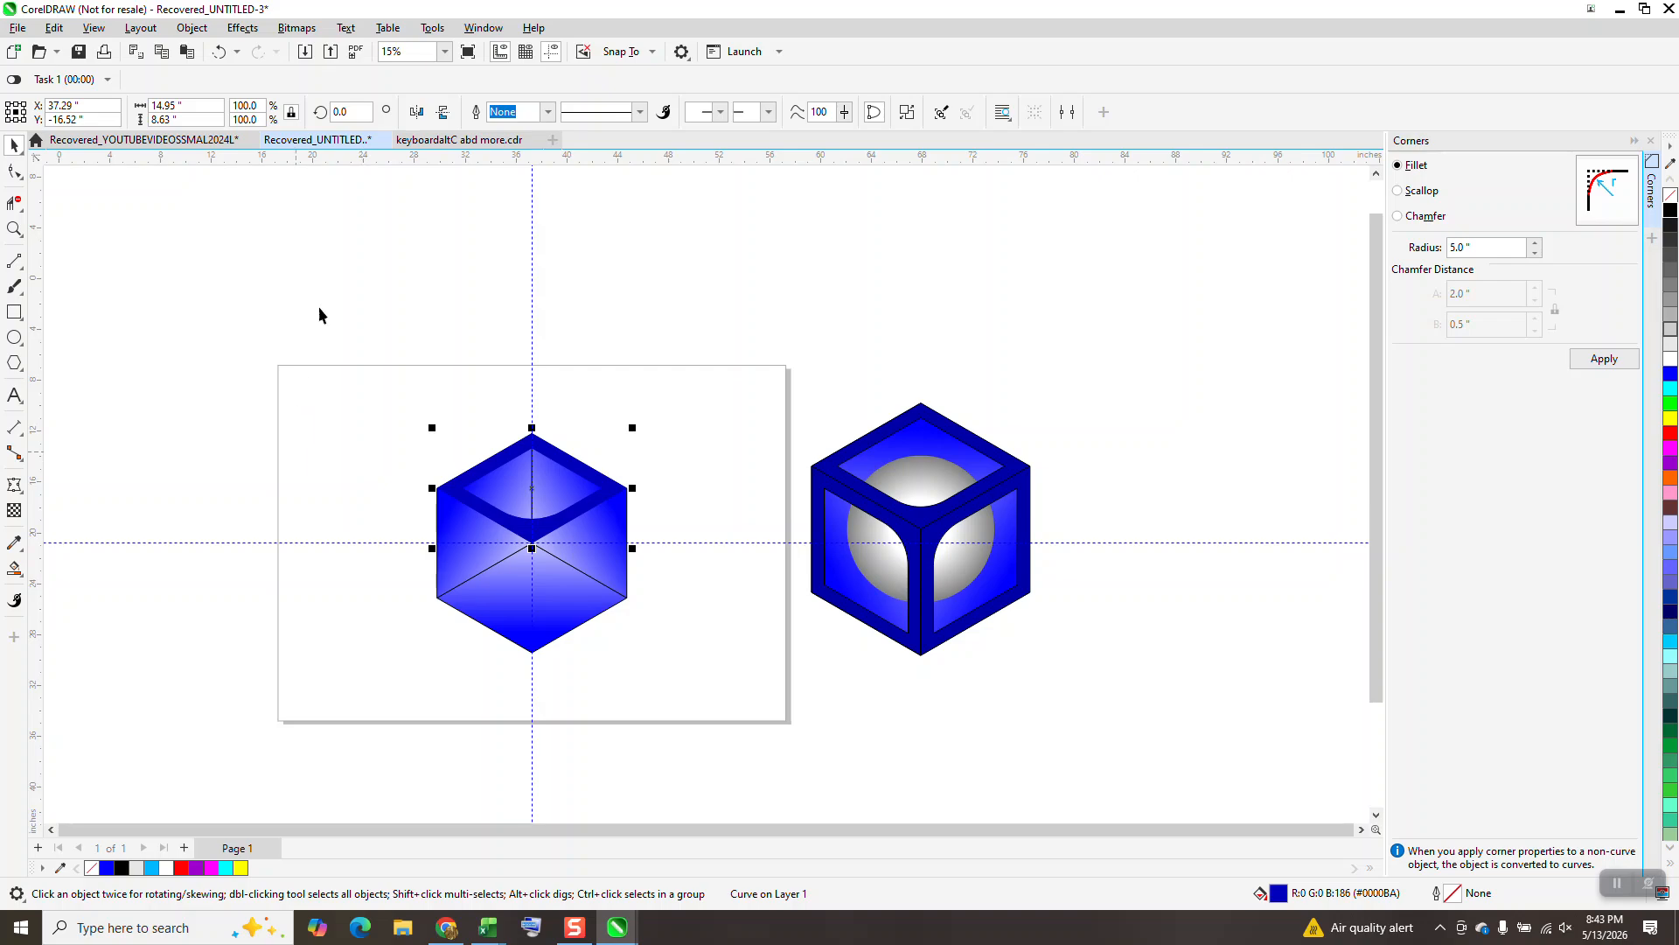
pyautogui.write('120')
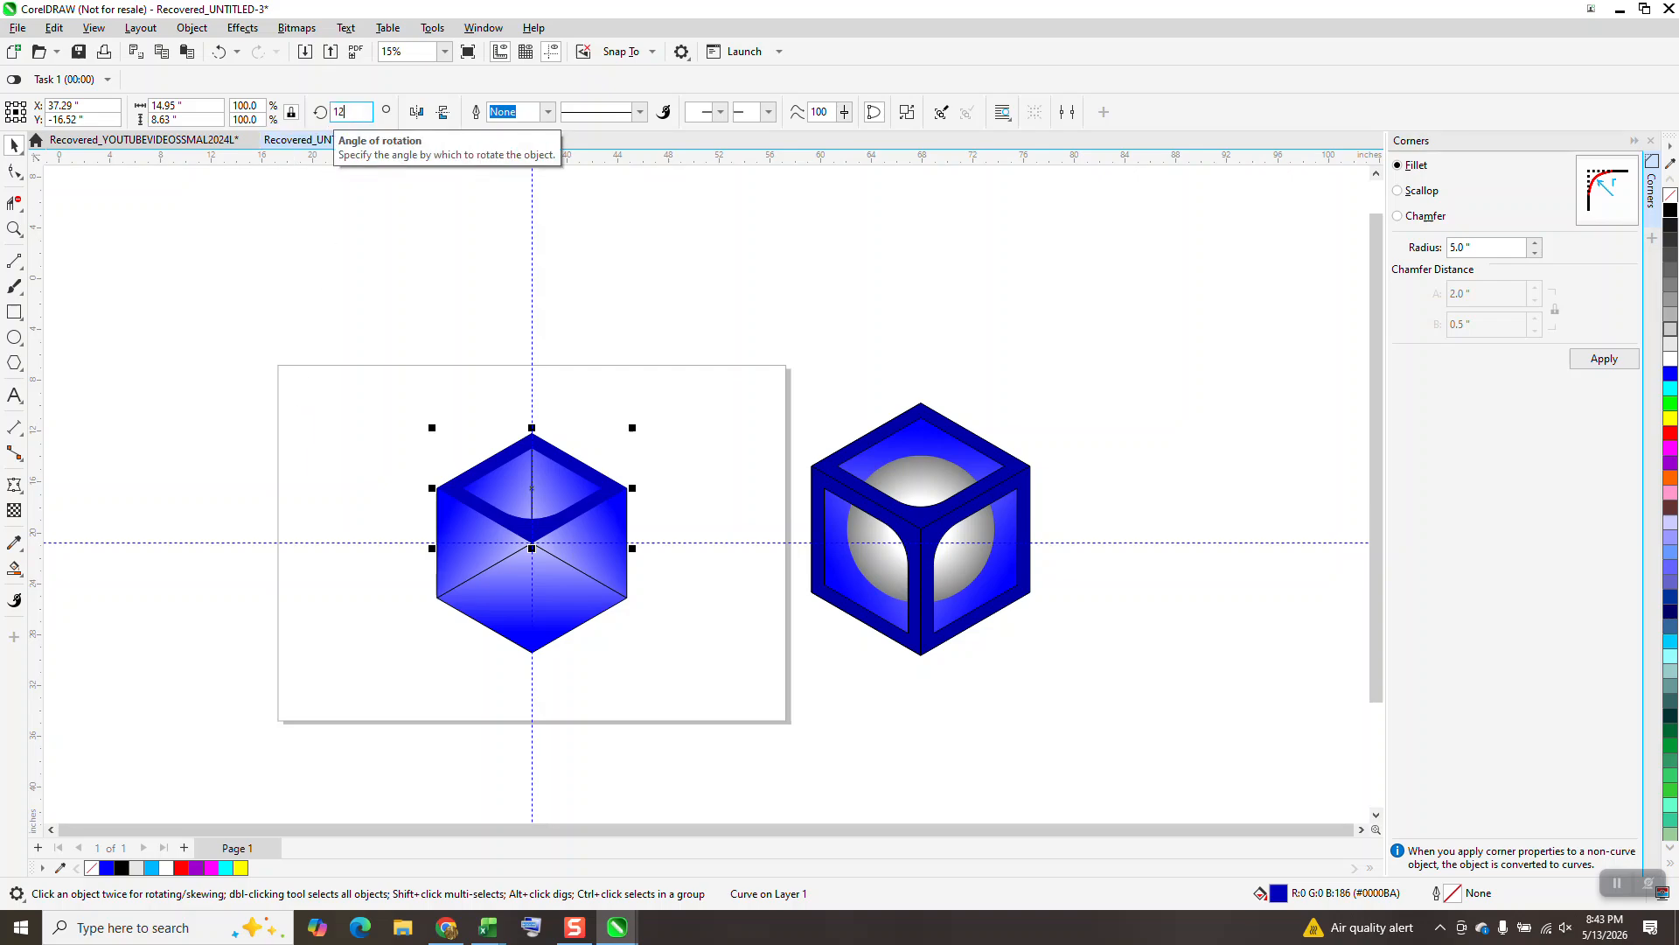
pyautogui.press('Return')
pyautogui.hotkey('ctrl', 'd')
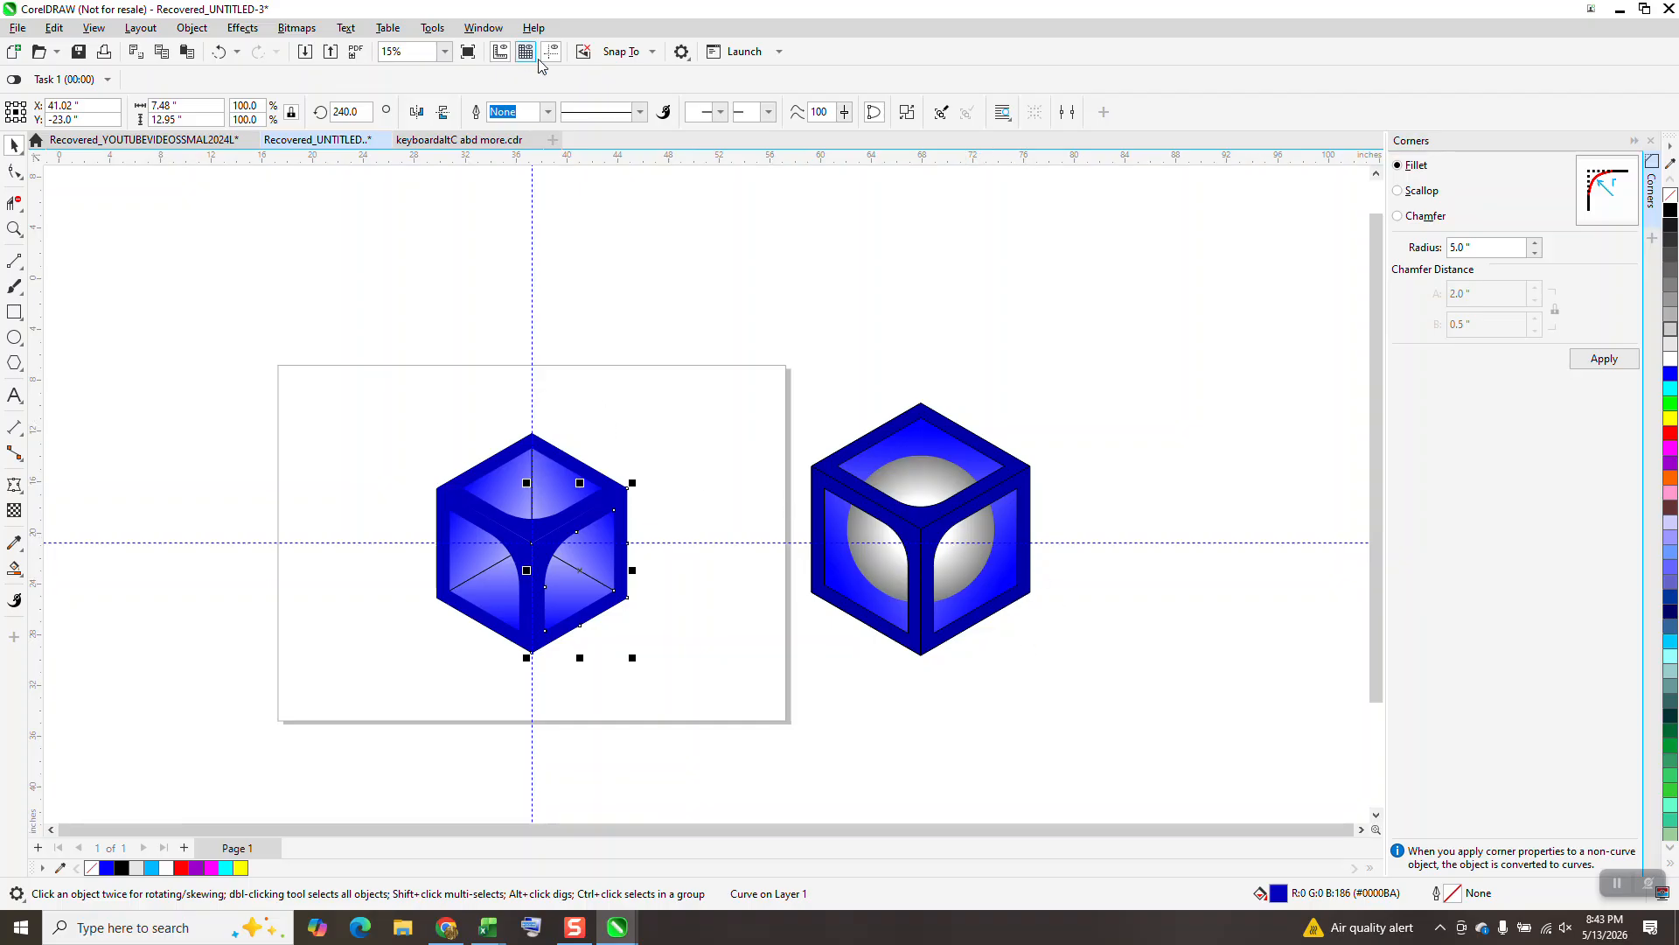
# Step: Draw a circle about 9.16 inches in diameter with white fill and no outline, and centre it on the page over the cube
pyautogui.click(14, 338)
pyautogui.moveTo(638, 337); pyautogui.dragTo(525, 395)
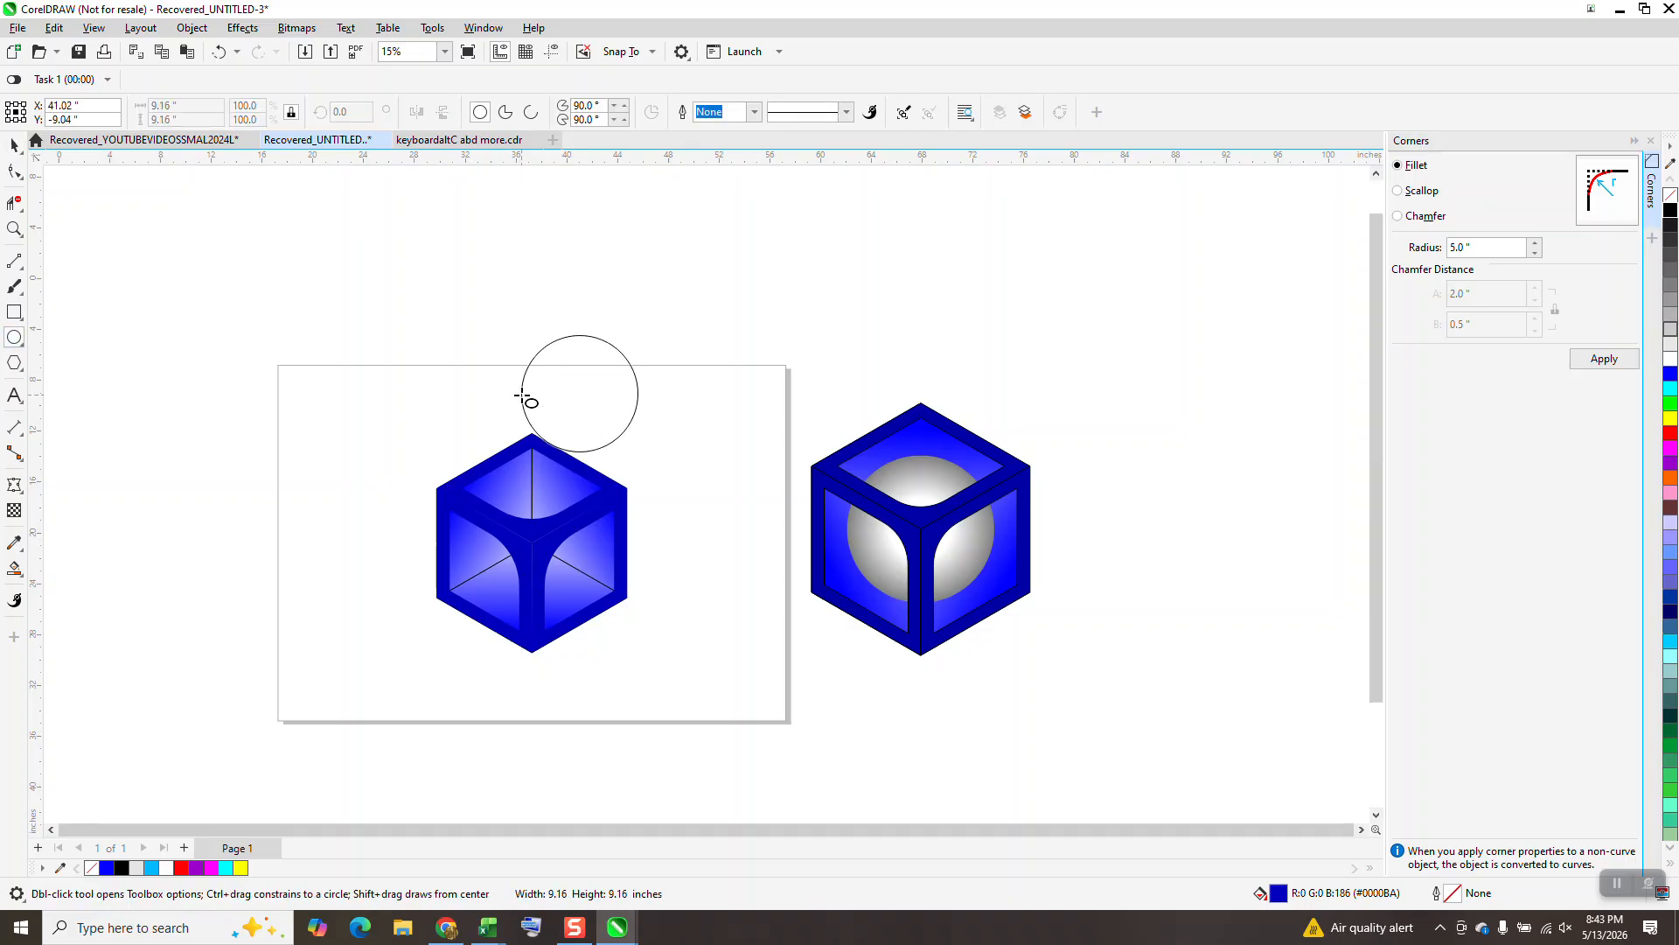
pyautogui.click(1671, 359)
pyautogui.rightClick(1672, 197)
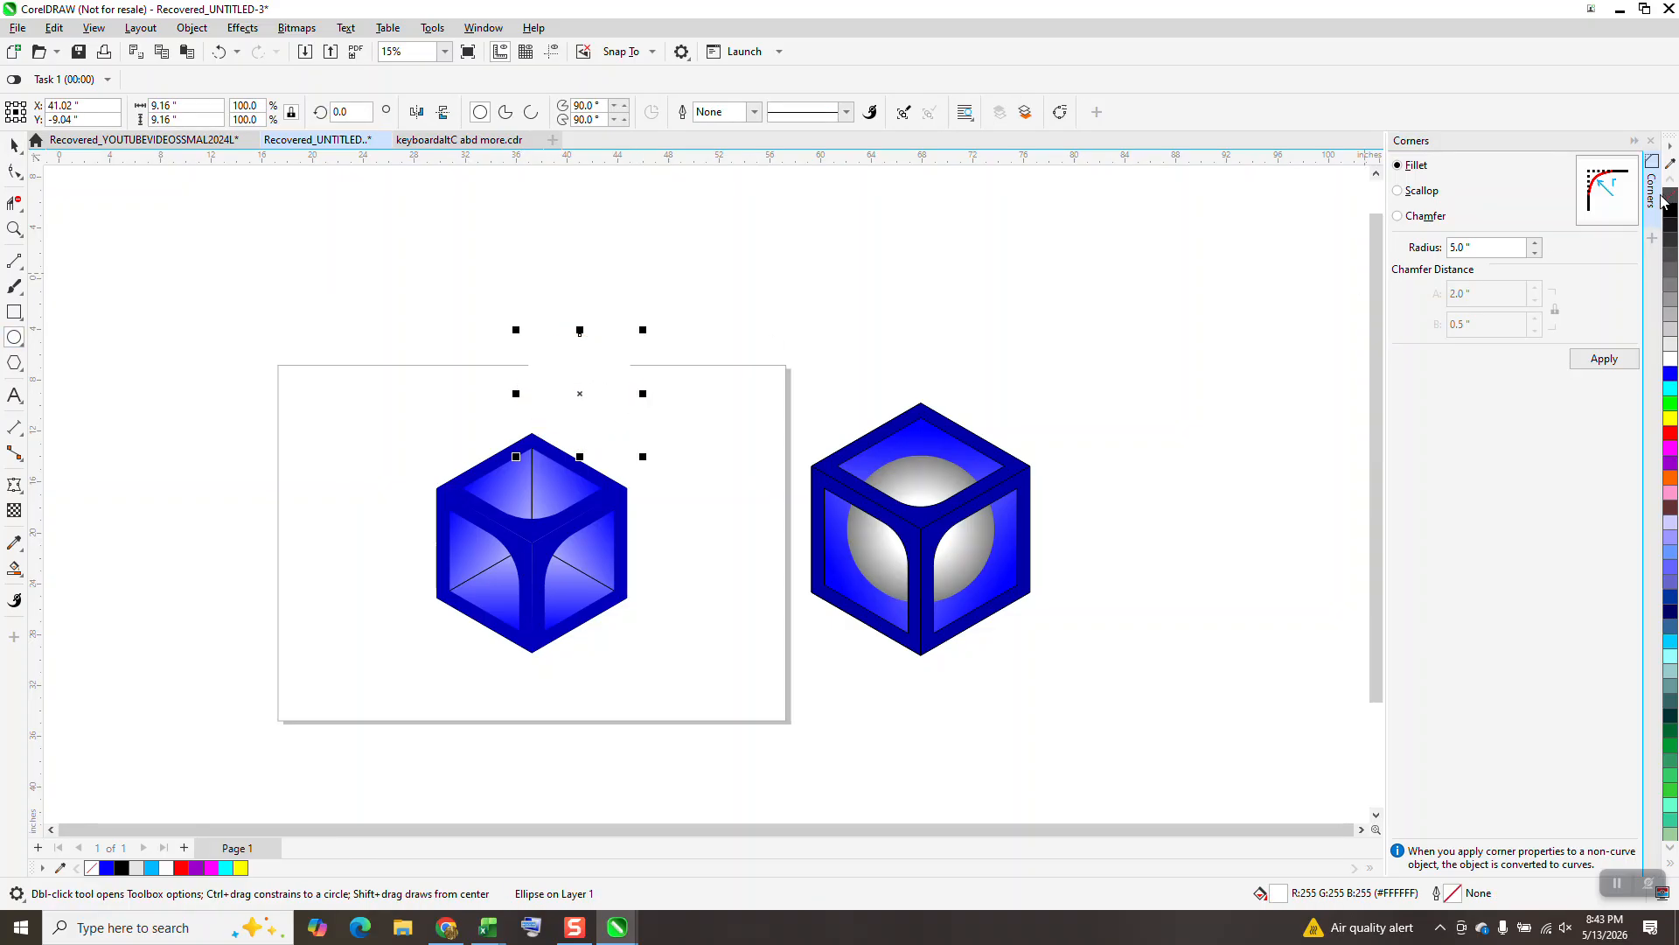
pyautogui.press('p')
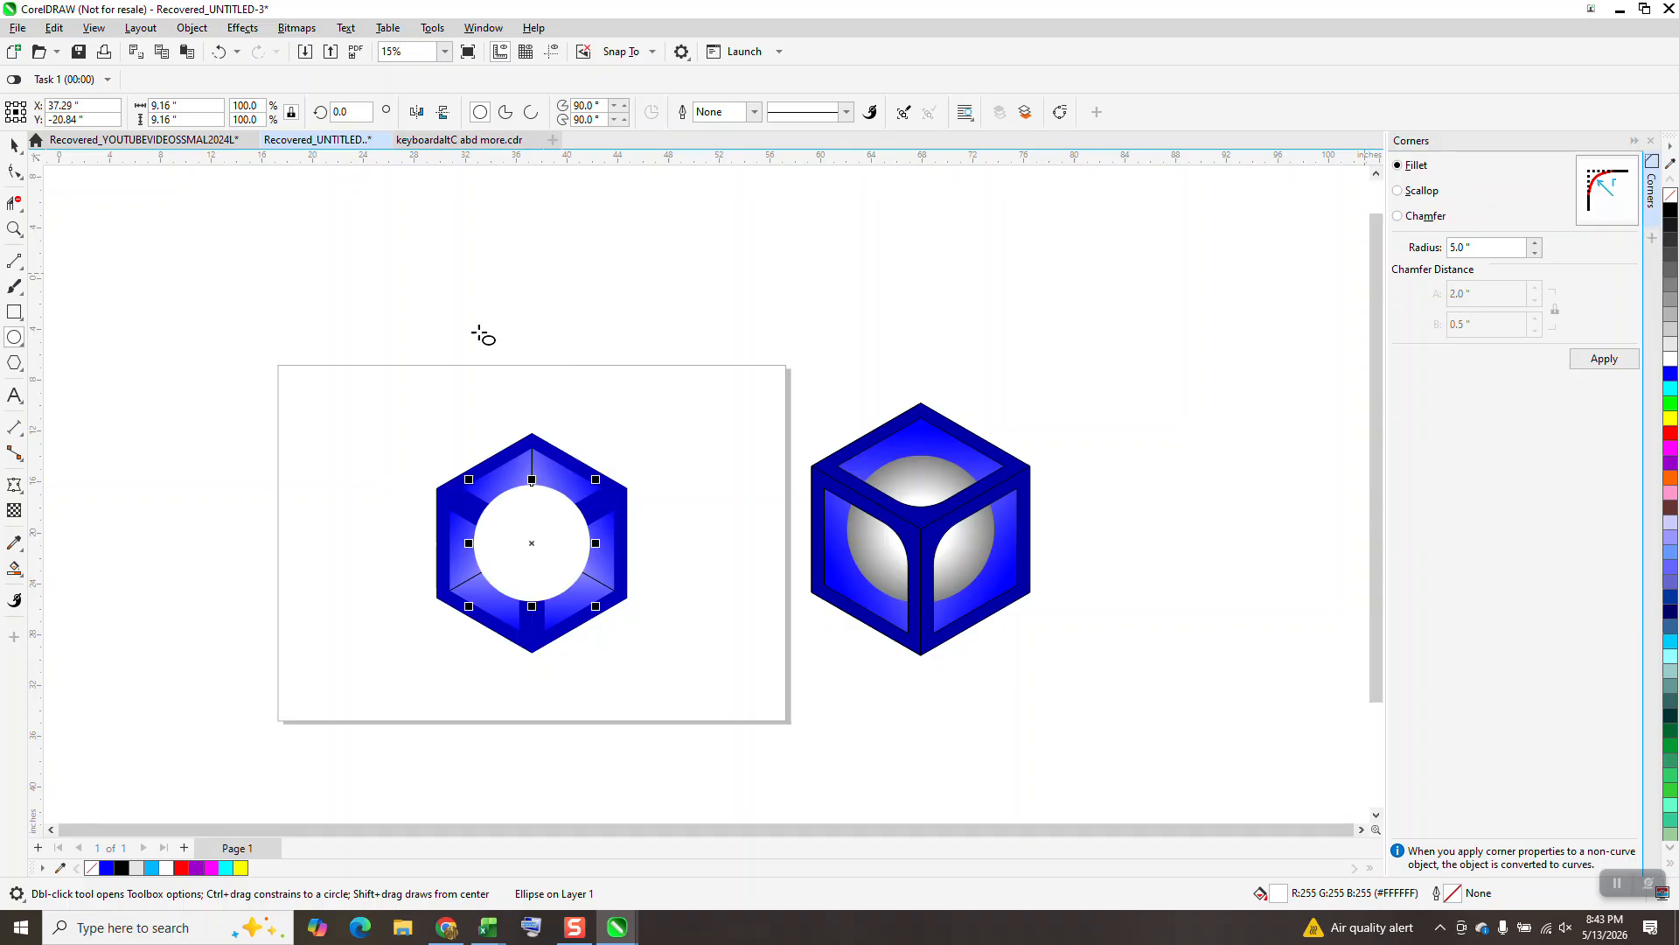
# Step: Apply an elliptical fountain fill to the white circle and place the fill's start point at the circle's centre
pyautogui.click(23, 578)
pyautogui.click(70, 563)
pyautogui.moveTo(525, 538); pyautogui.dragTo(579, 533)
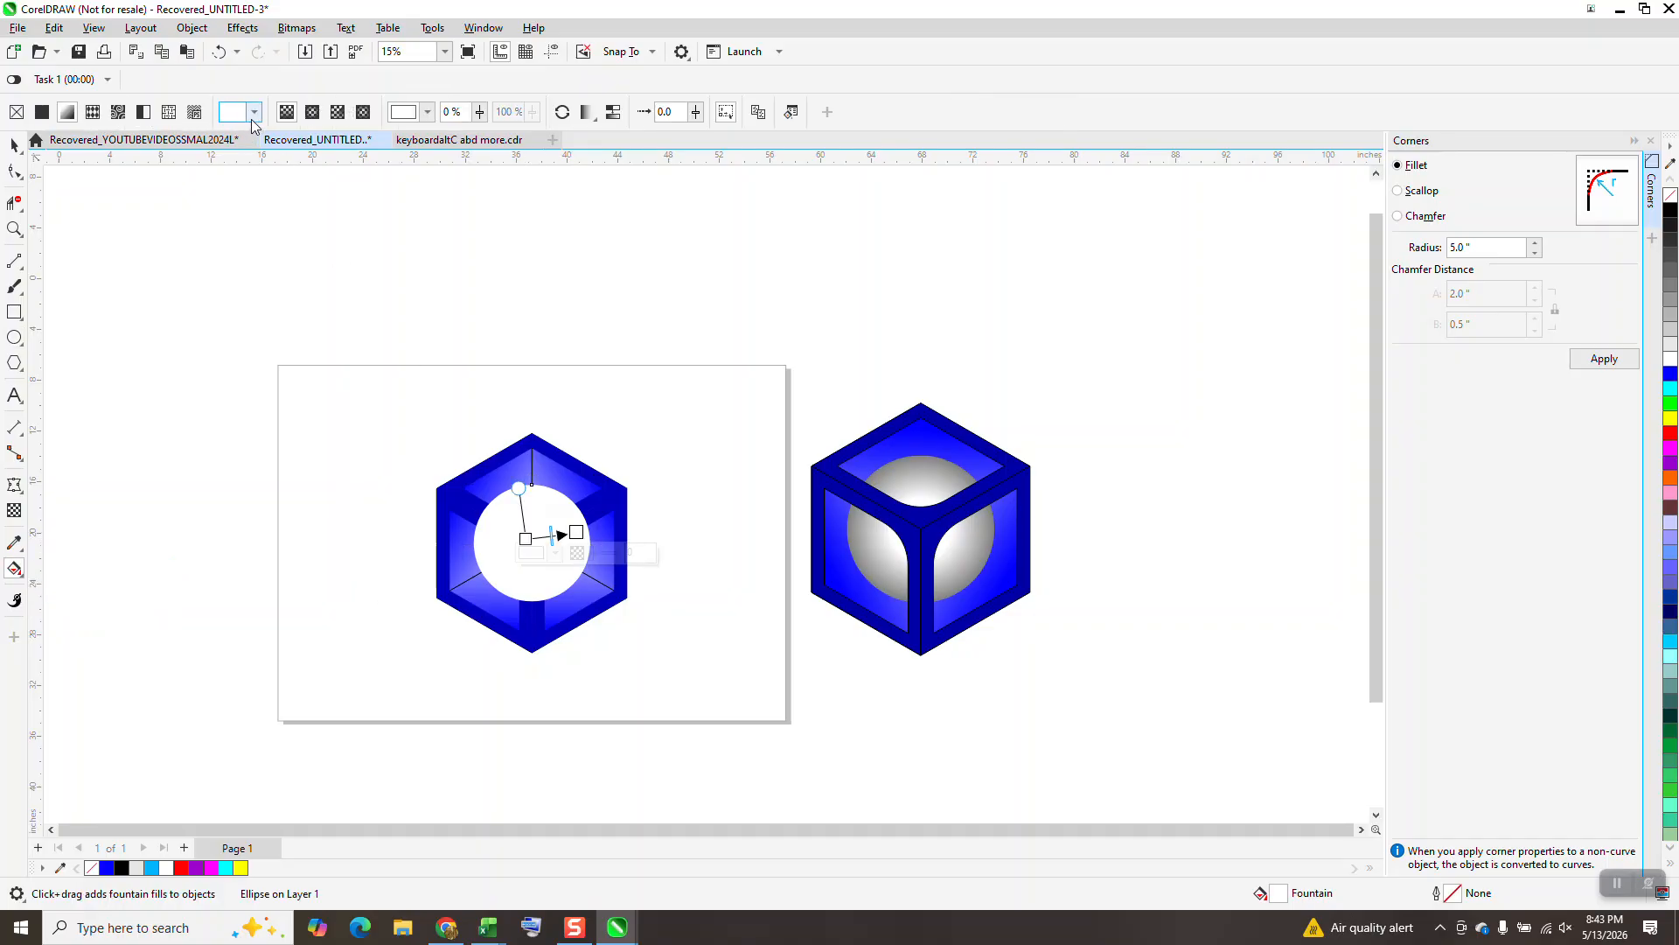
pyautogui.click(312, 112)
pyautogui.moveTo(550, 528)
pyautogui.mouseDown()
pyautogui.moveTo(511, 555)
pyautogui.moveTo(531, 543)
pyautogui.mouseUp()
# Step: Extend the fountain fill's end point to the circle's lower-left edge and set its end colour to black
pyautogui.click(511, 555)
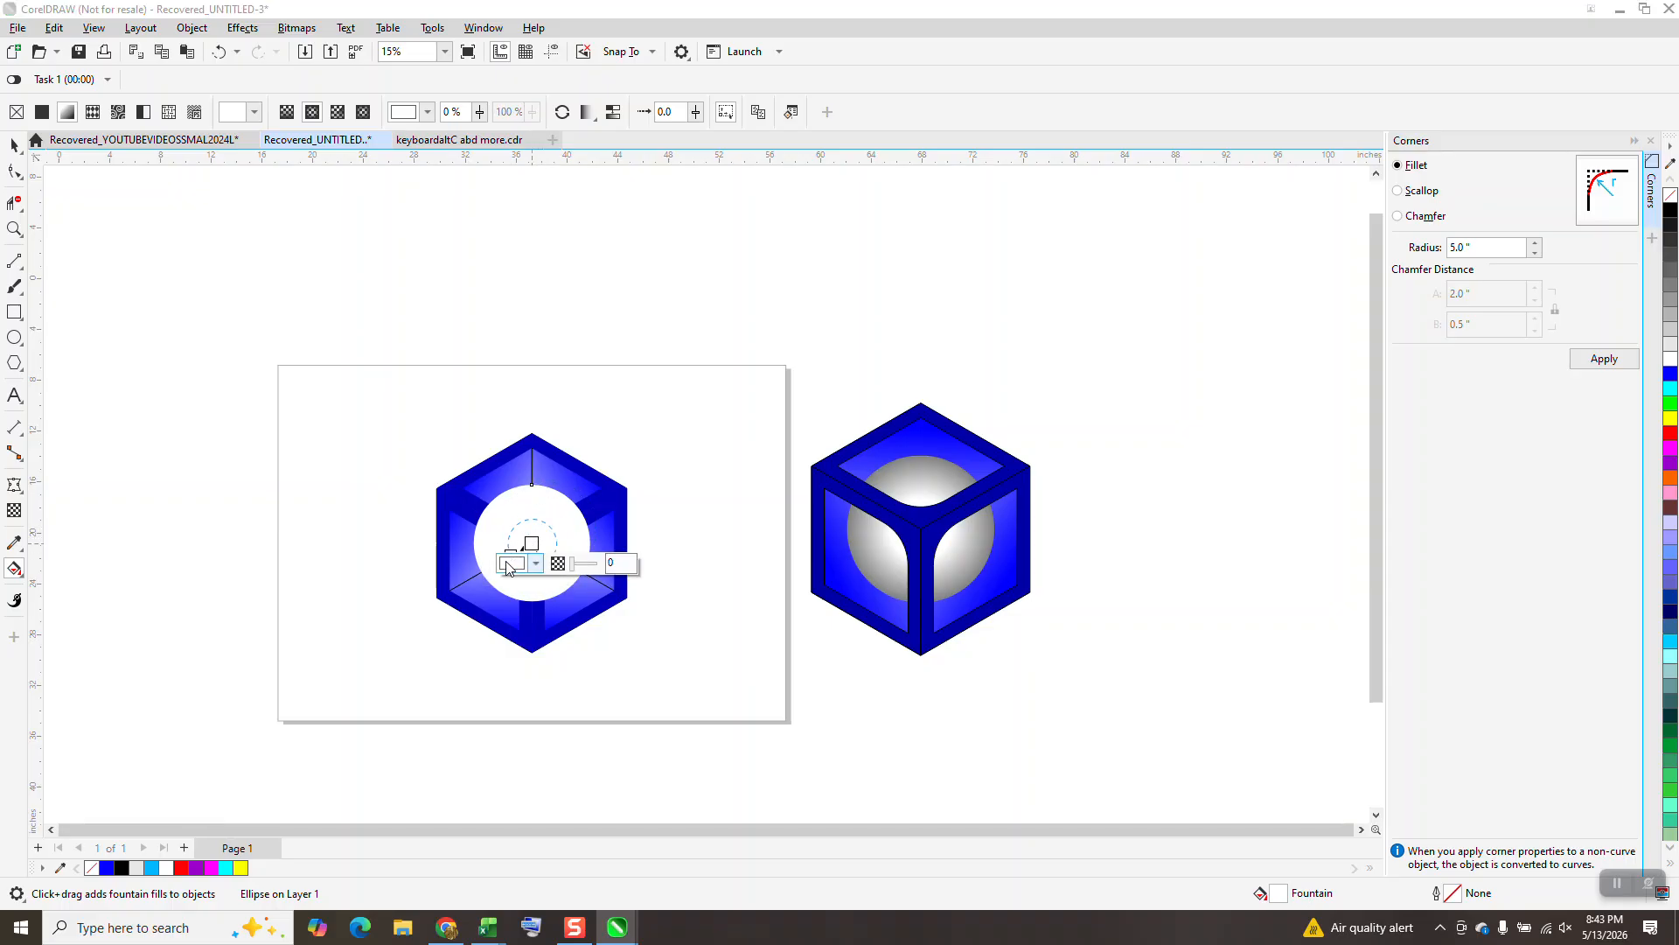
pyautogui.click(560, 422)
pyautogui.moveTo(511, 549); pyautogui.dragTo(478, 574)
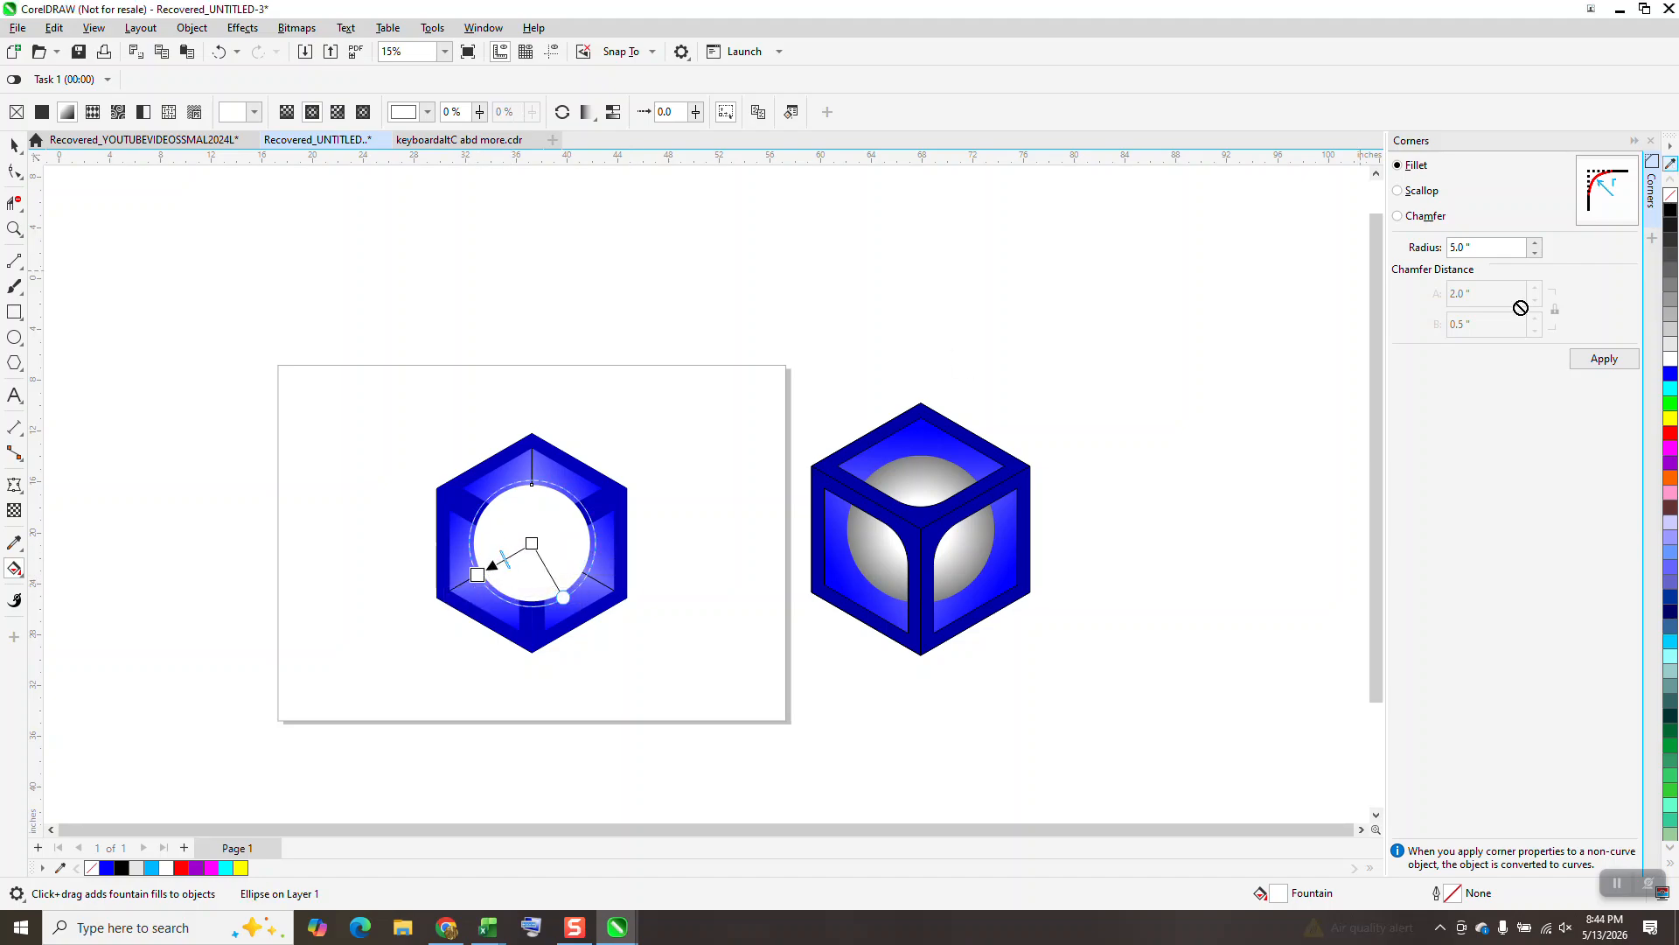
pyautogui.moveTo(489, 592); pyautogui.dragTo(479, 576)
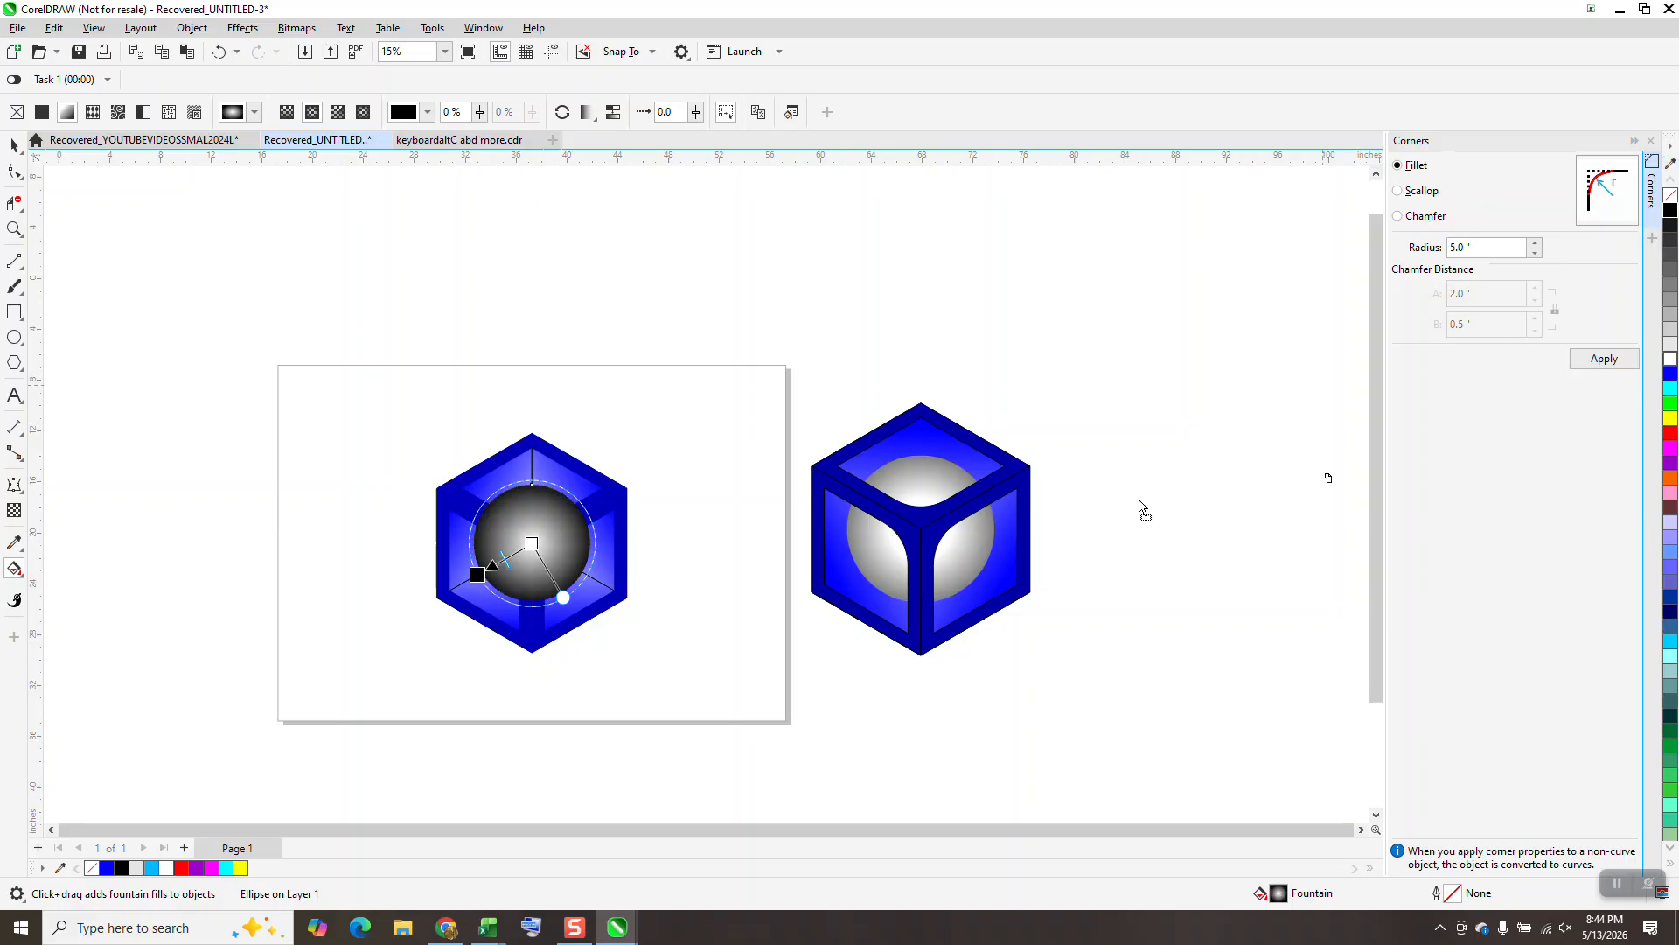
# Step: Add a white colour node along the sphere's fountain fill and extend the black end point beyond the circle to lighten its edge
pyautogui.doubleClick(500, 560)
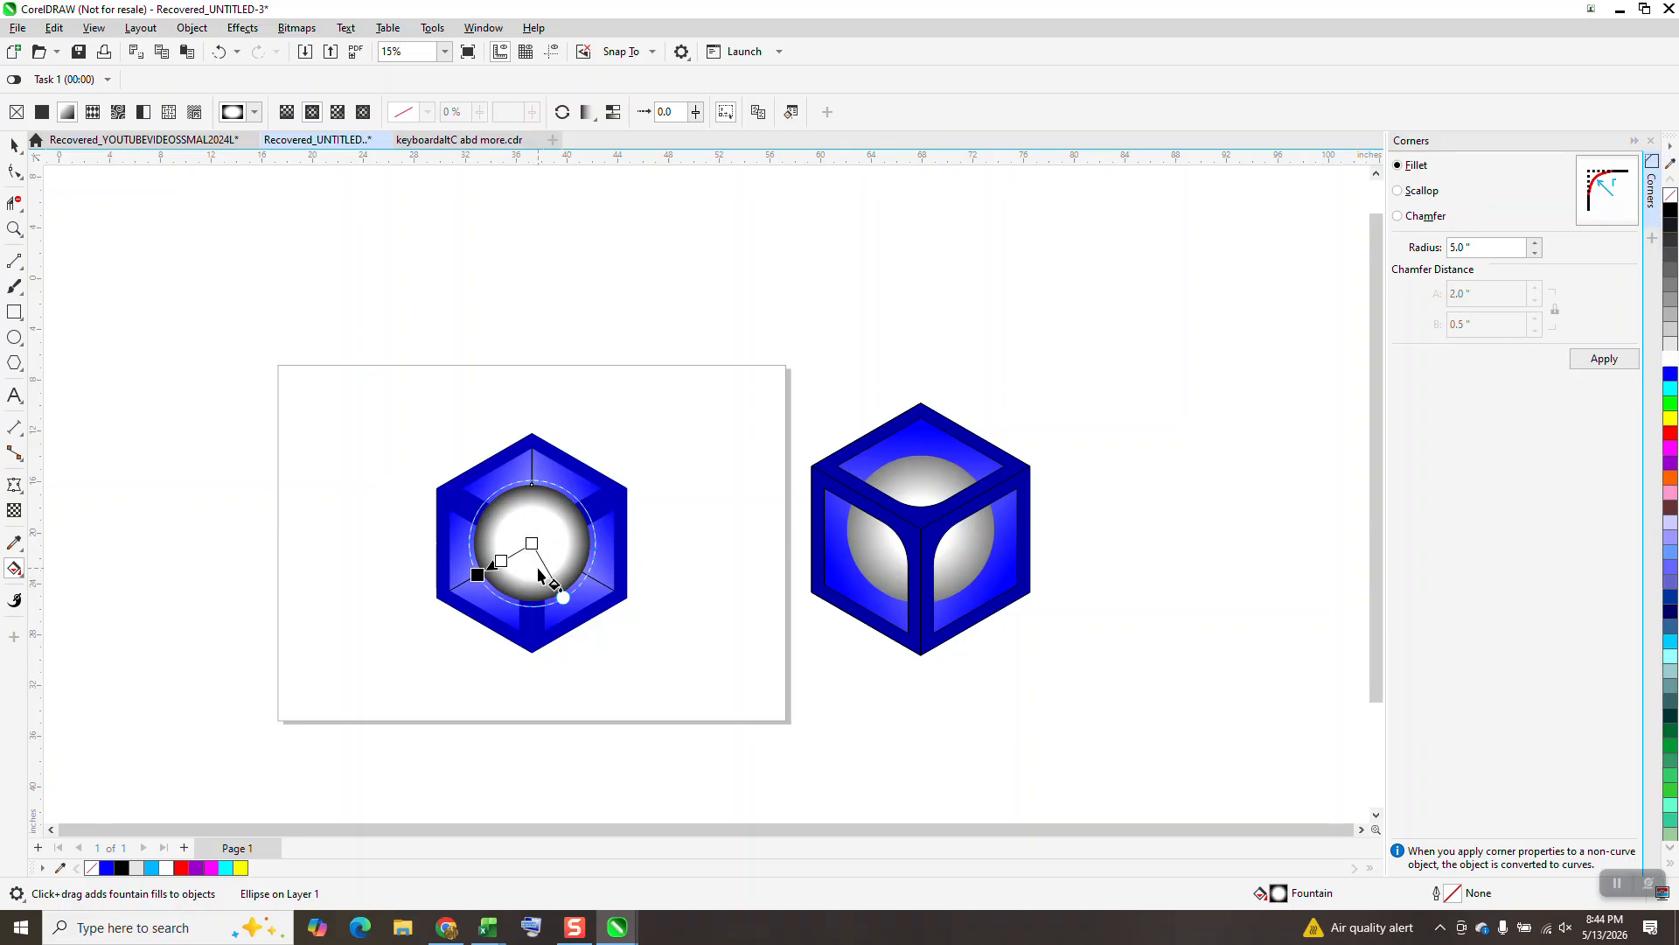
pyautogui.moveTo(477, 574)
pyautogui.mouseDown()
pyautogui.moveTo(455, 588)
pyautogui.moveTo(506, 558)
pyautogui.mouseUp()
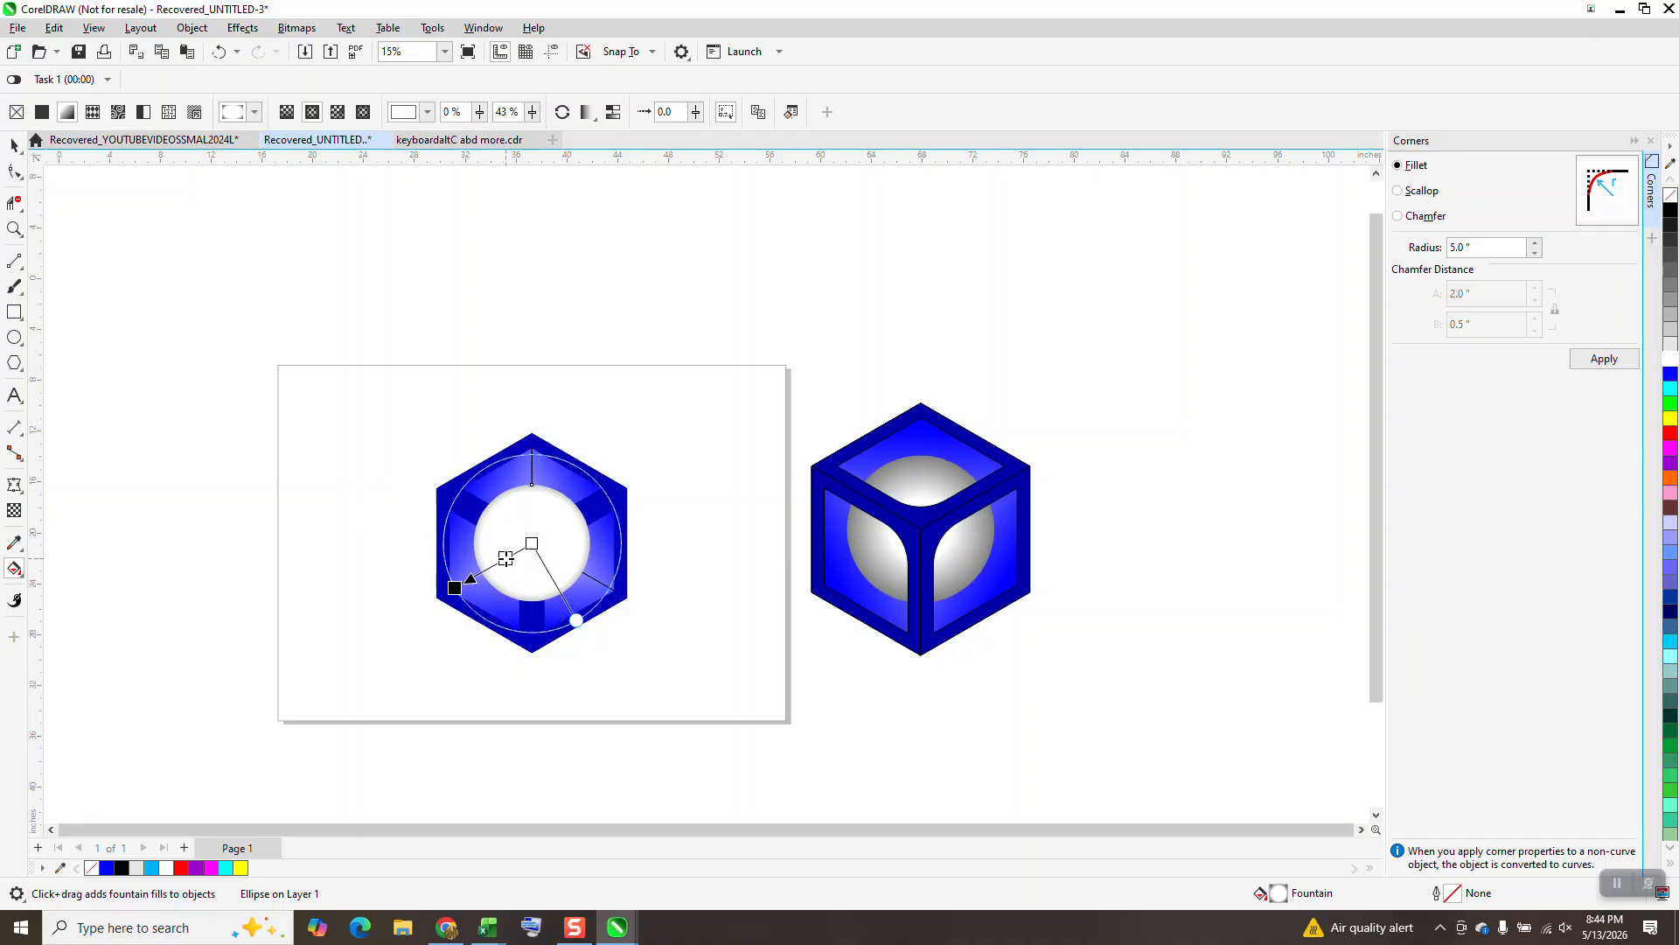
pyautogui.click(19, 142)
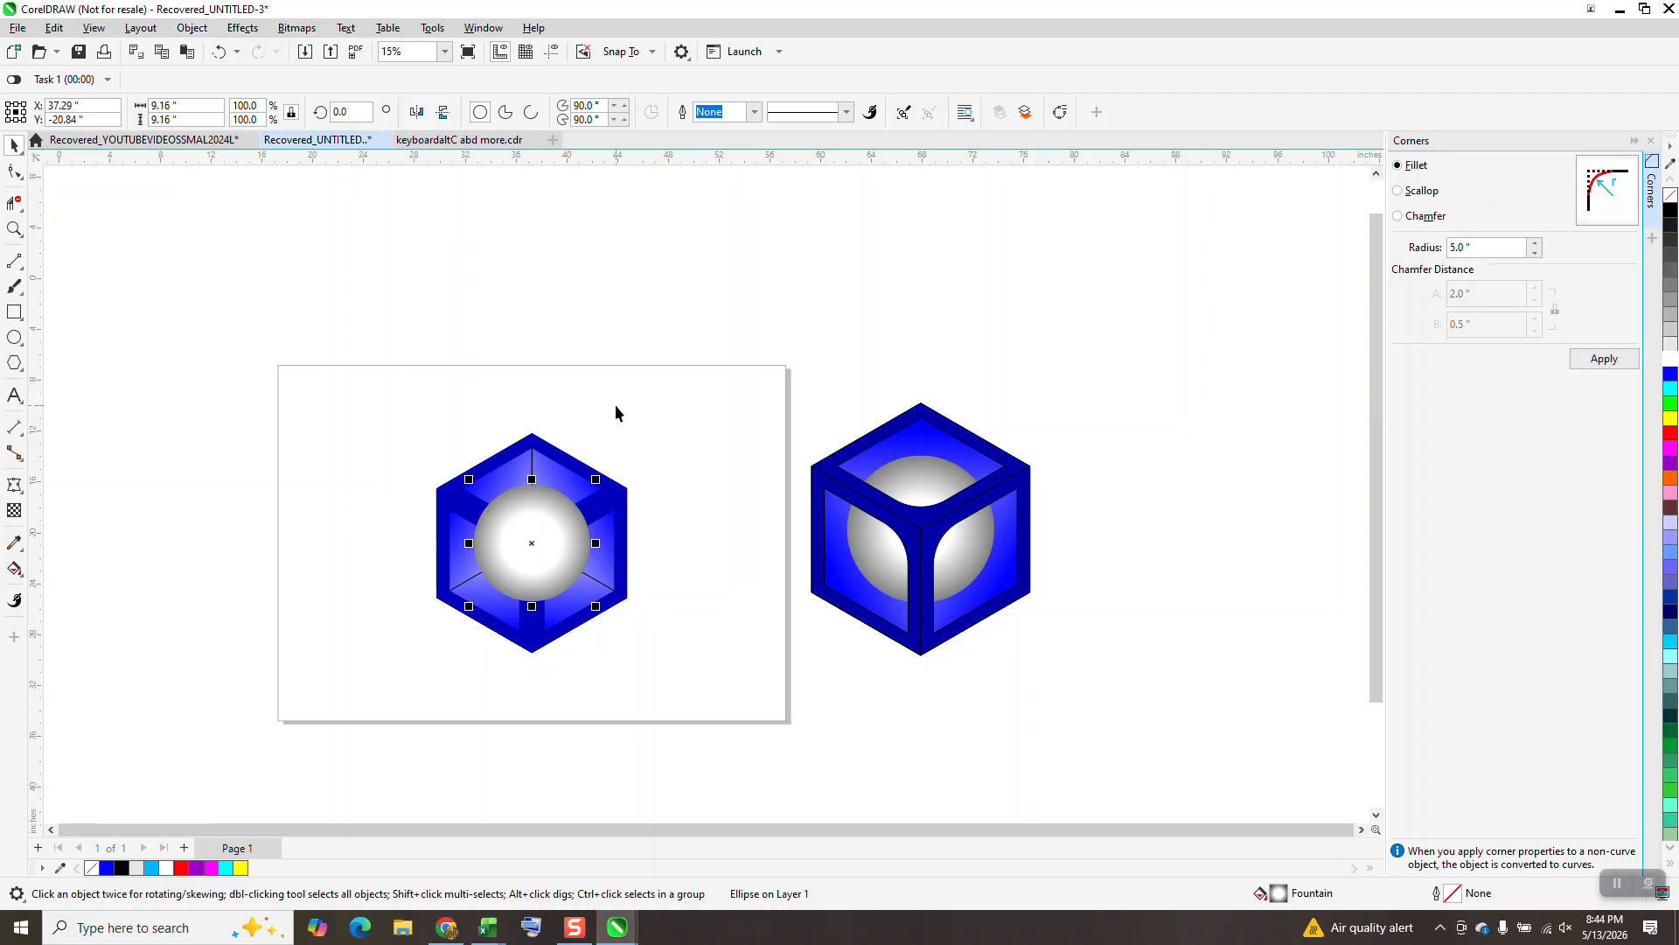
# Step: Nudge the three dark blue frame pieces 20 inches to the left, off the gradient cube
pyautogui.click(606, 508)
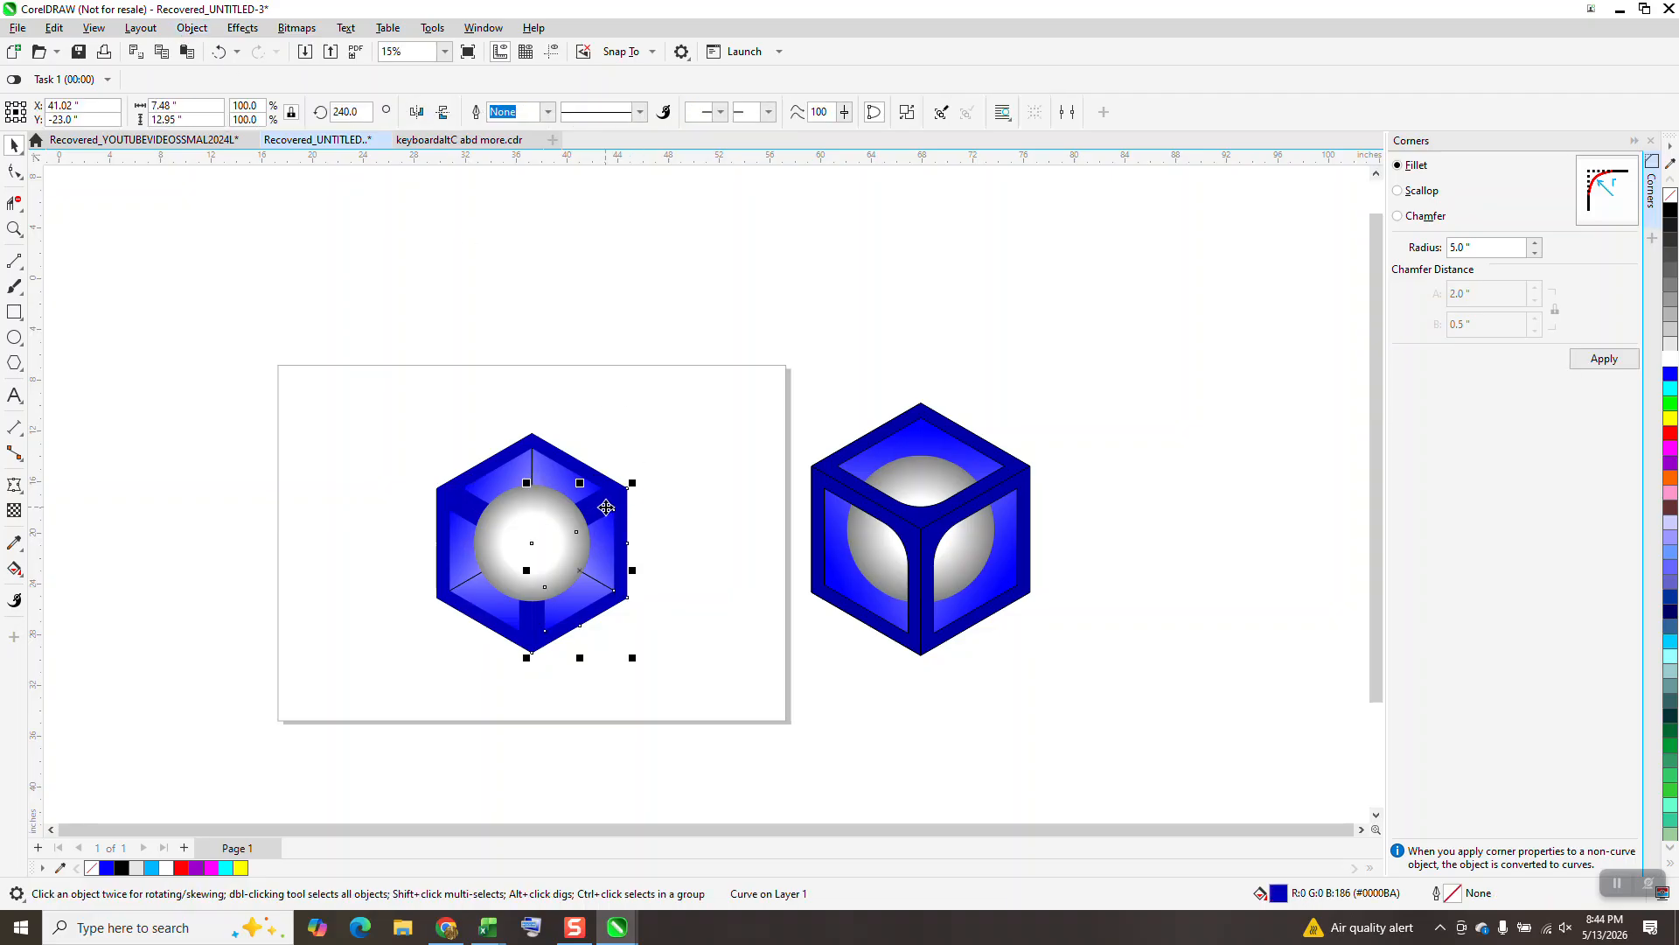
pyautogui.click(612, 495)
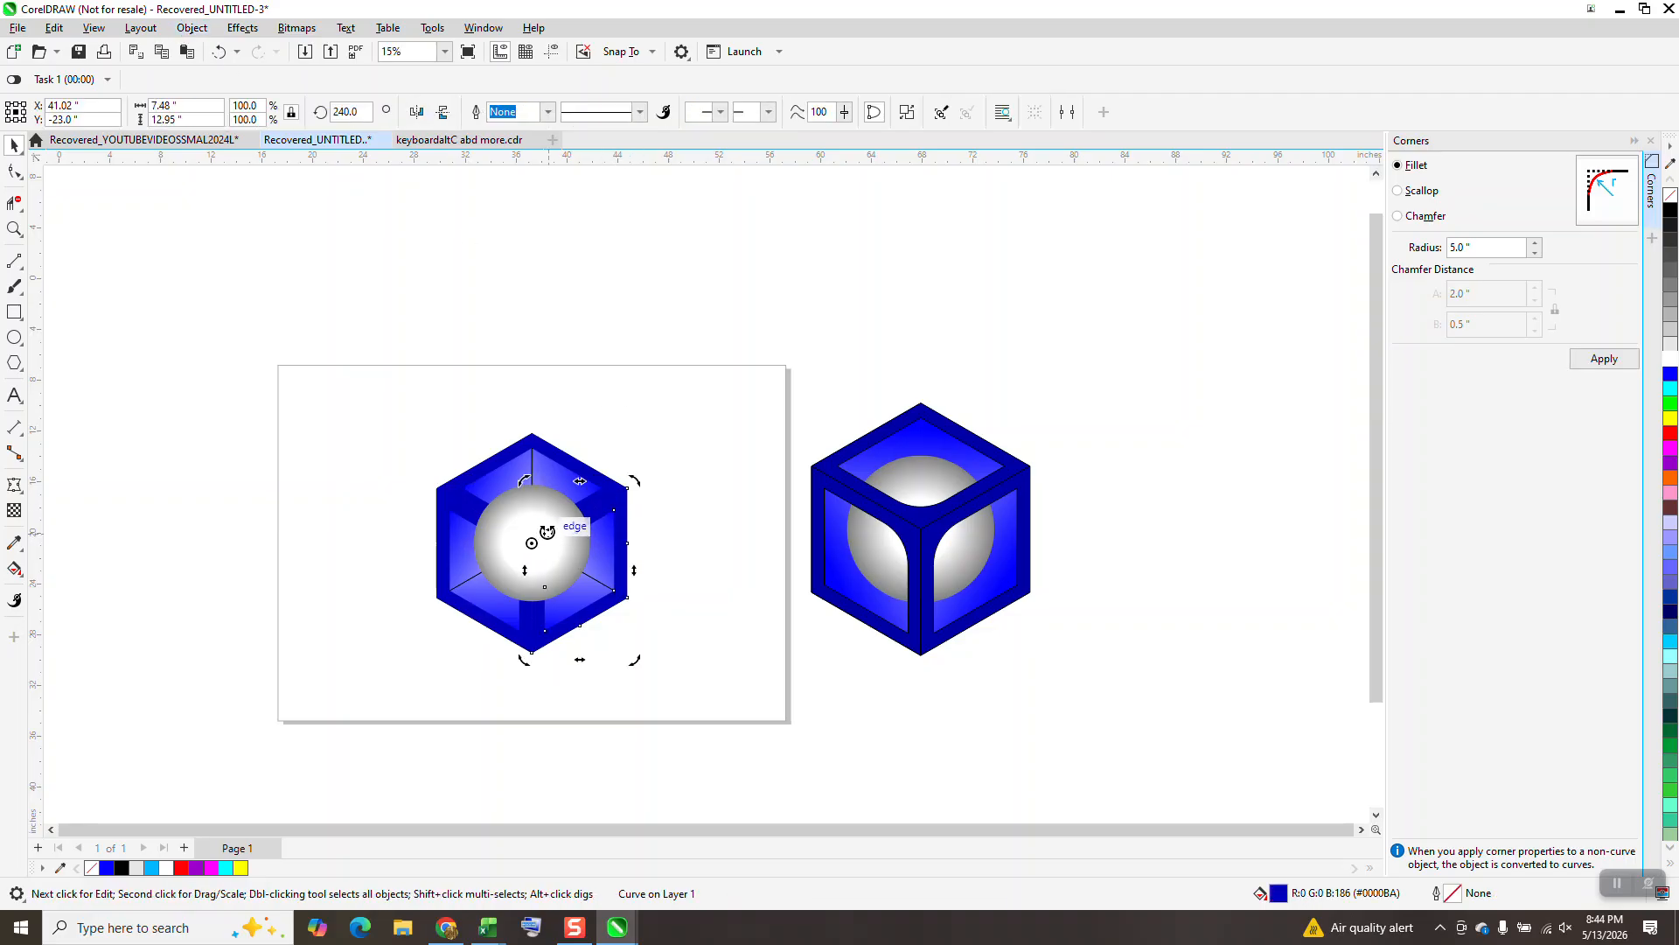
pyautogui.press('Left')
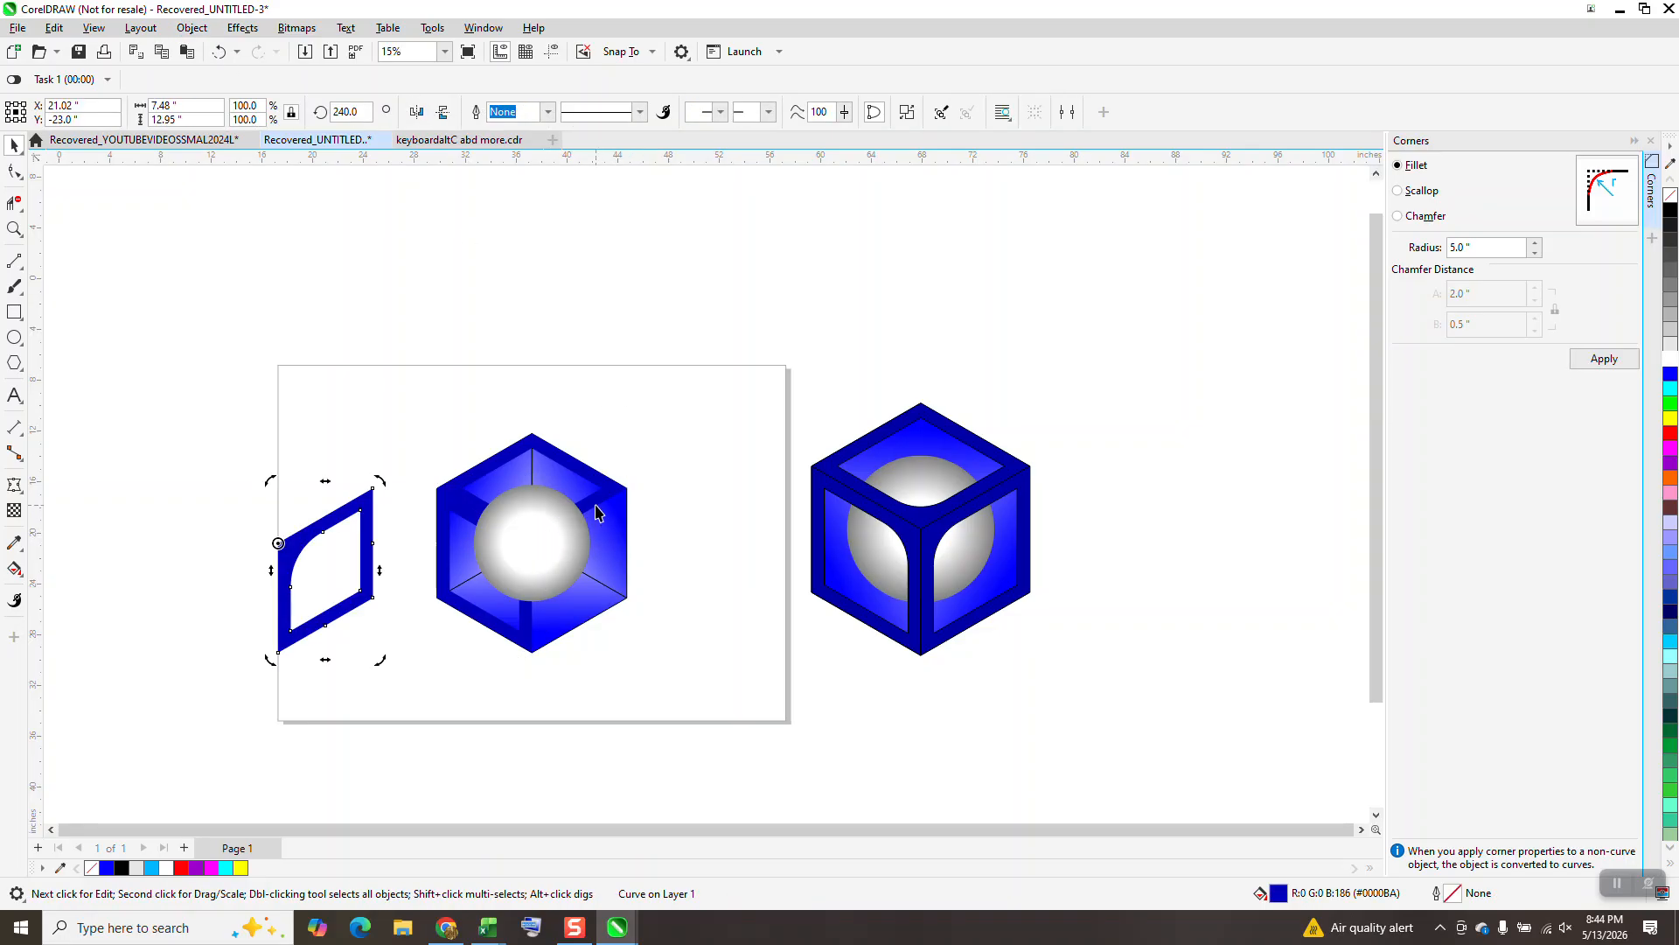
pyautogui.click(531, 654)
pyautogui.press('Left')
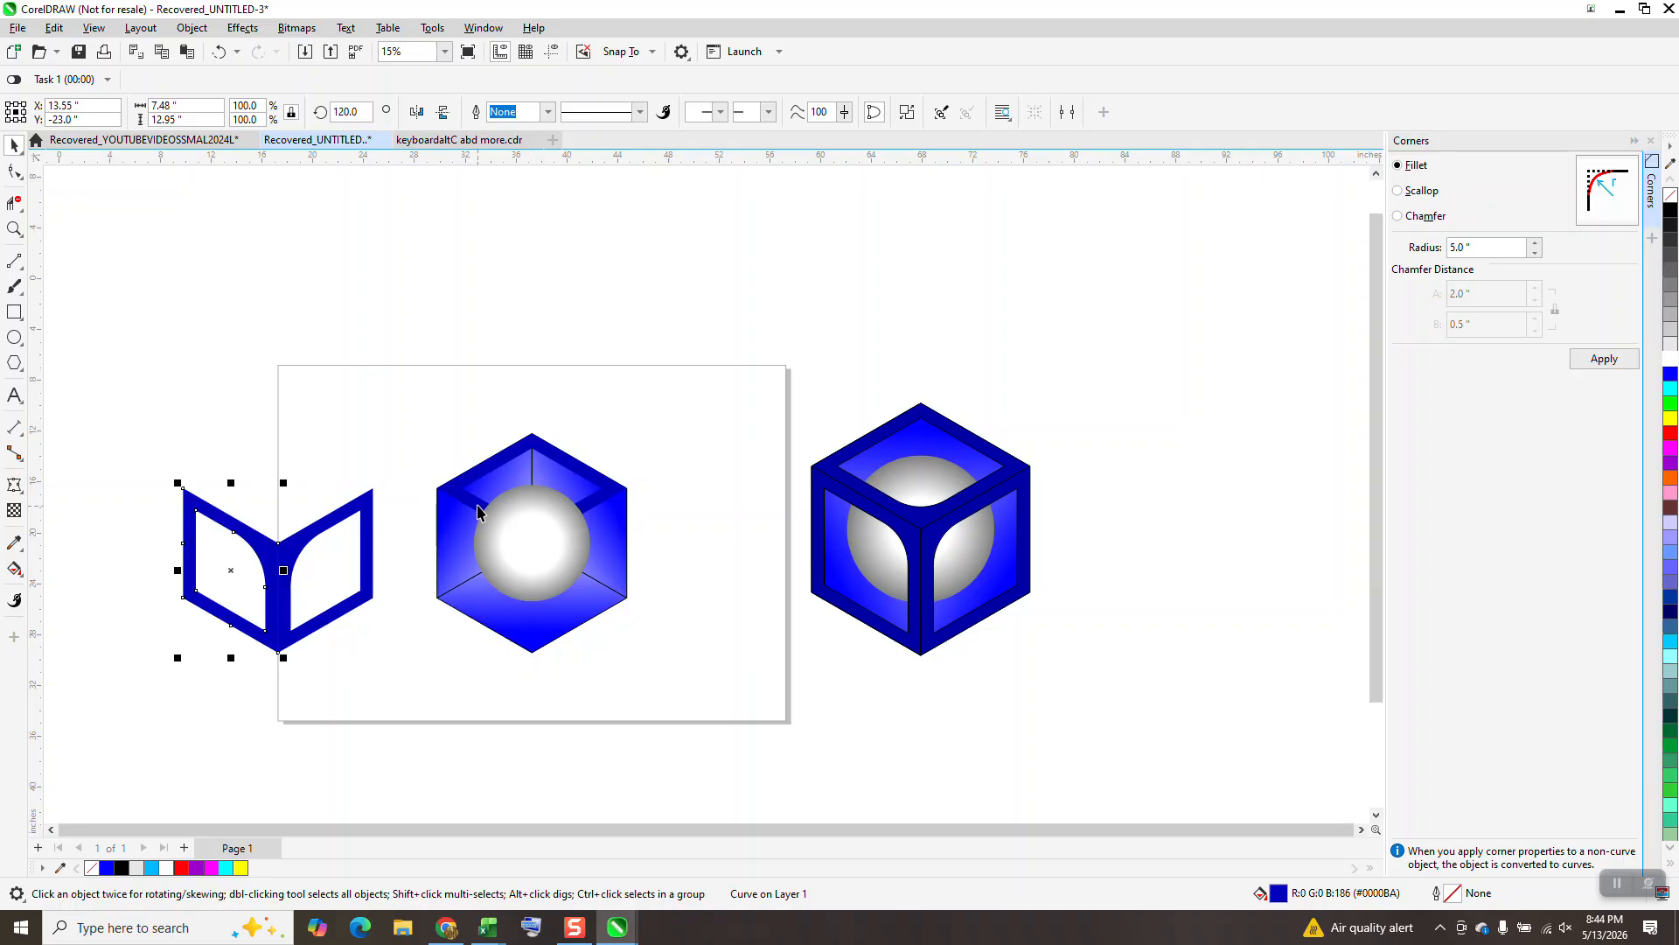
# Step: Group the three frame pieces, bring the group to the front of the page, and centre it on the page over the sphere
pyautogui.moveTo(140, 383); pyautogui.dragTo(411, 675)
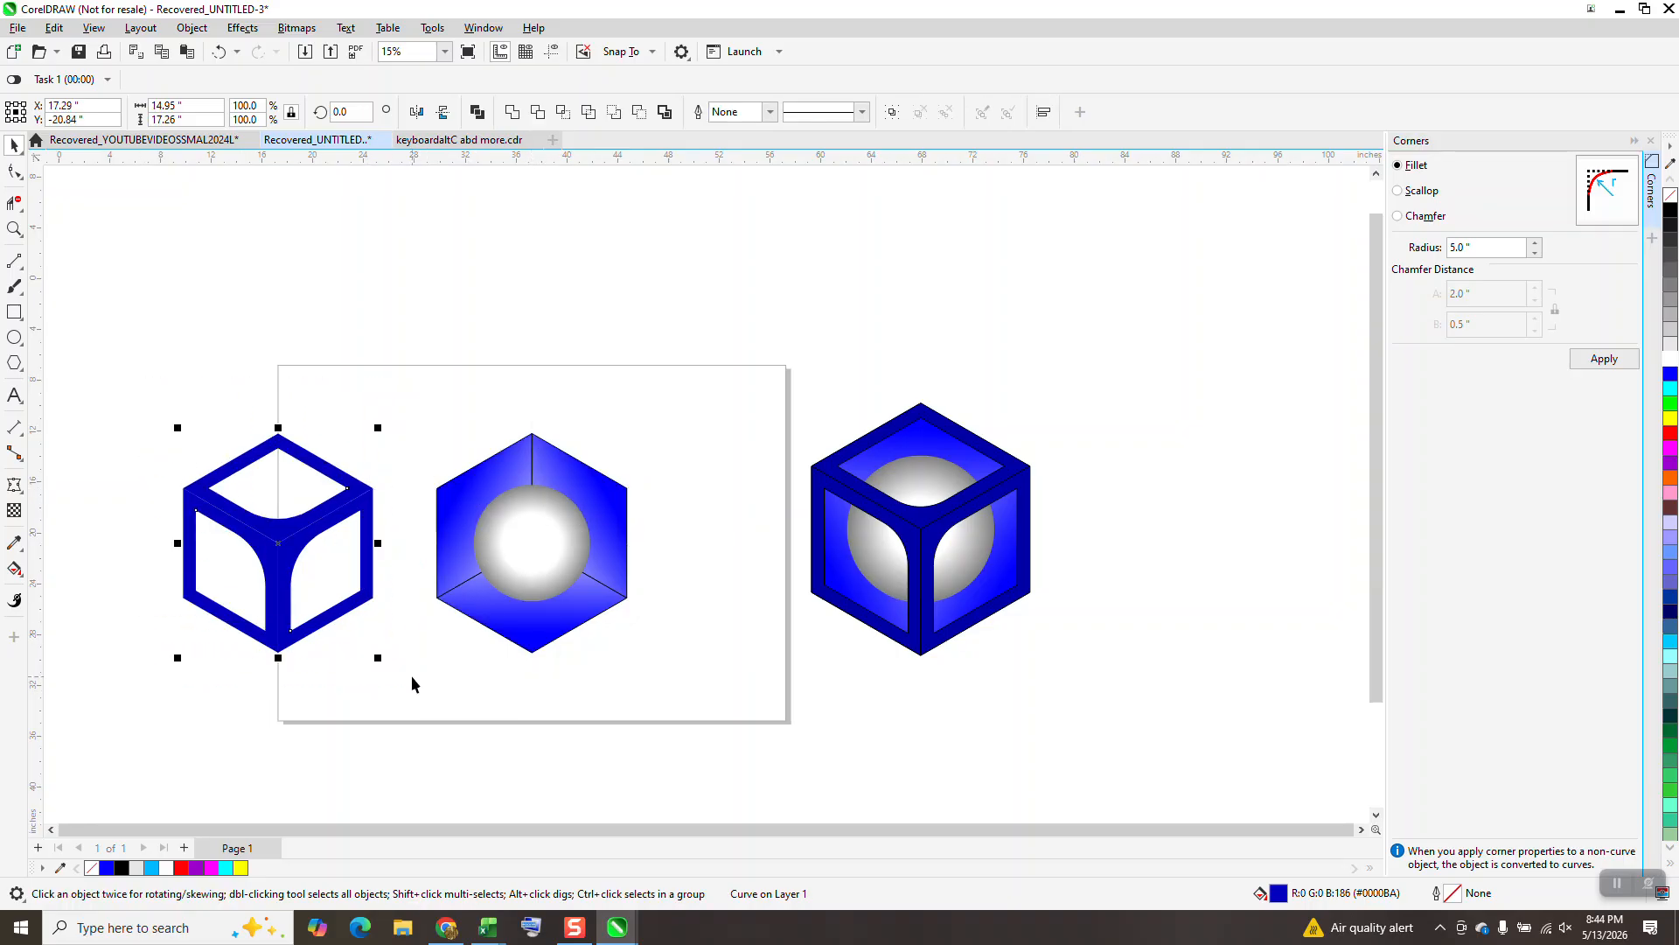
pyautogui.hotkey('ctrl', 'g')
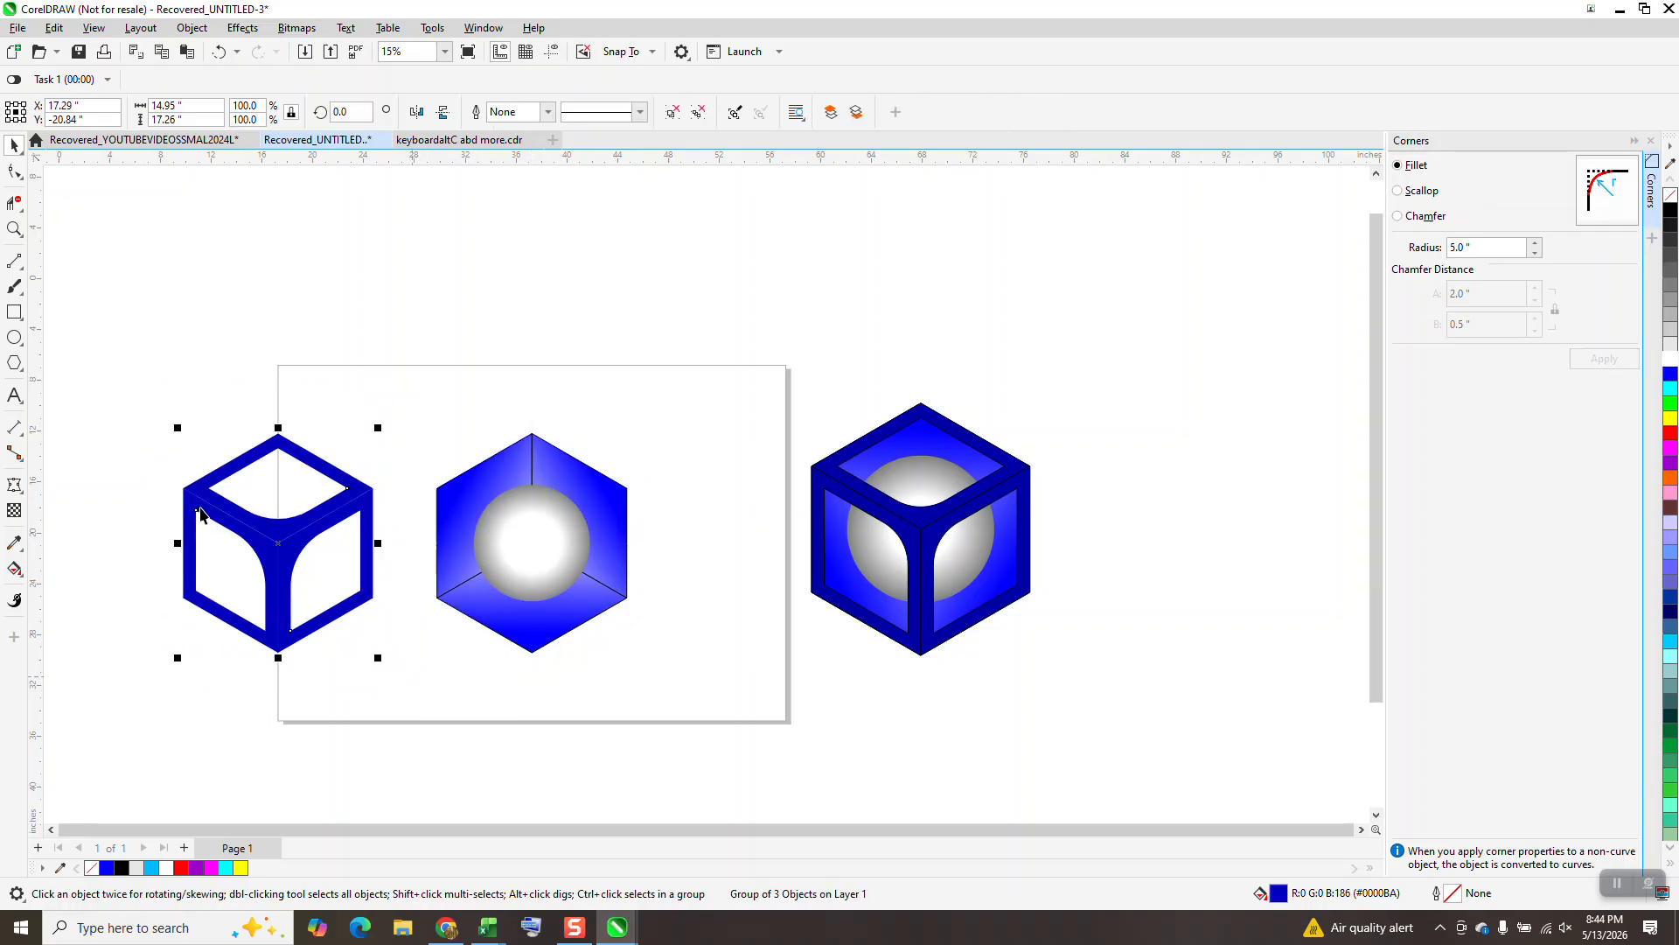
pyautogui.click(191, 27)
pyautogui.moveTo(339, 305)
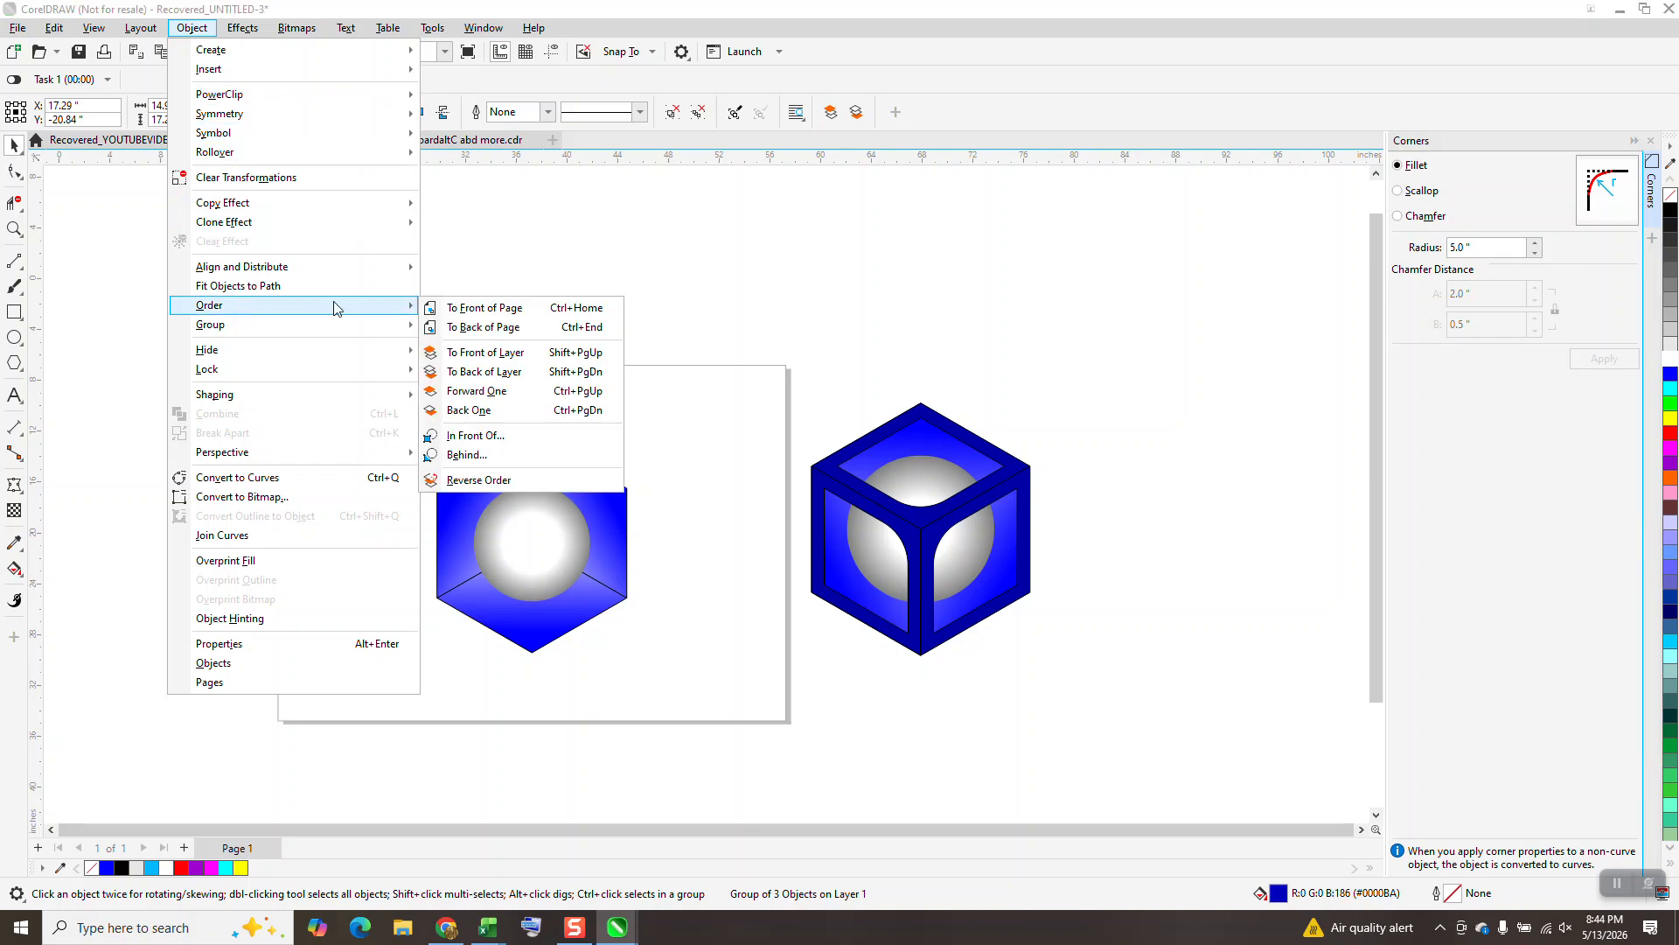
pyautogui.click(484, 308)
pyautogui.press('p')
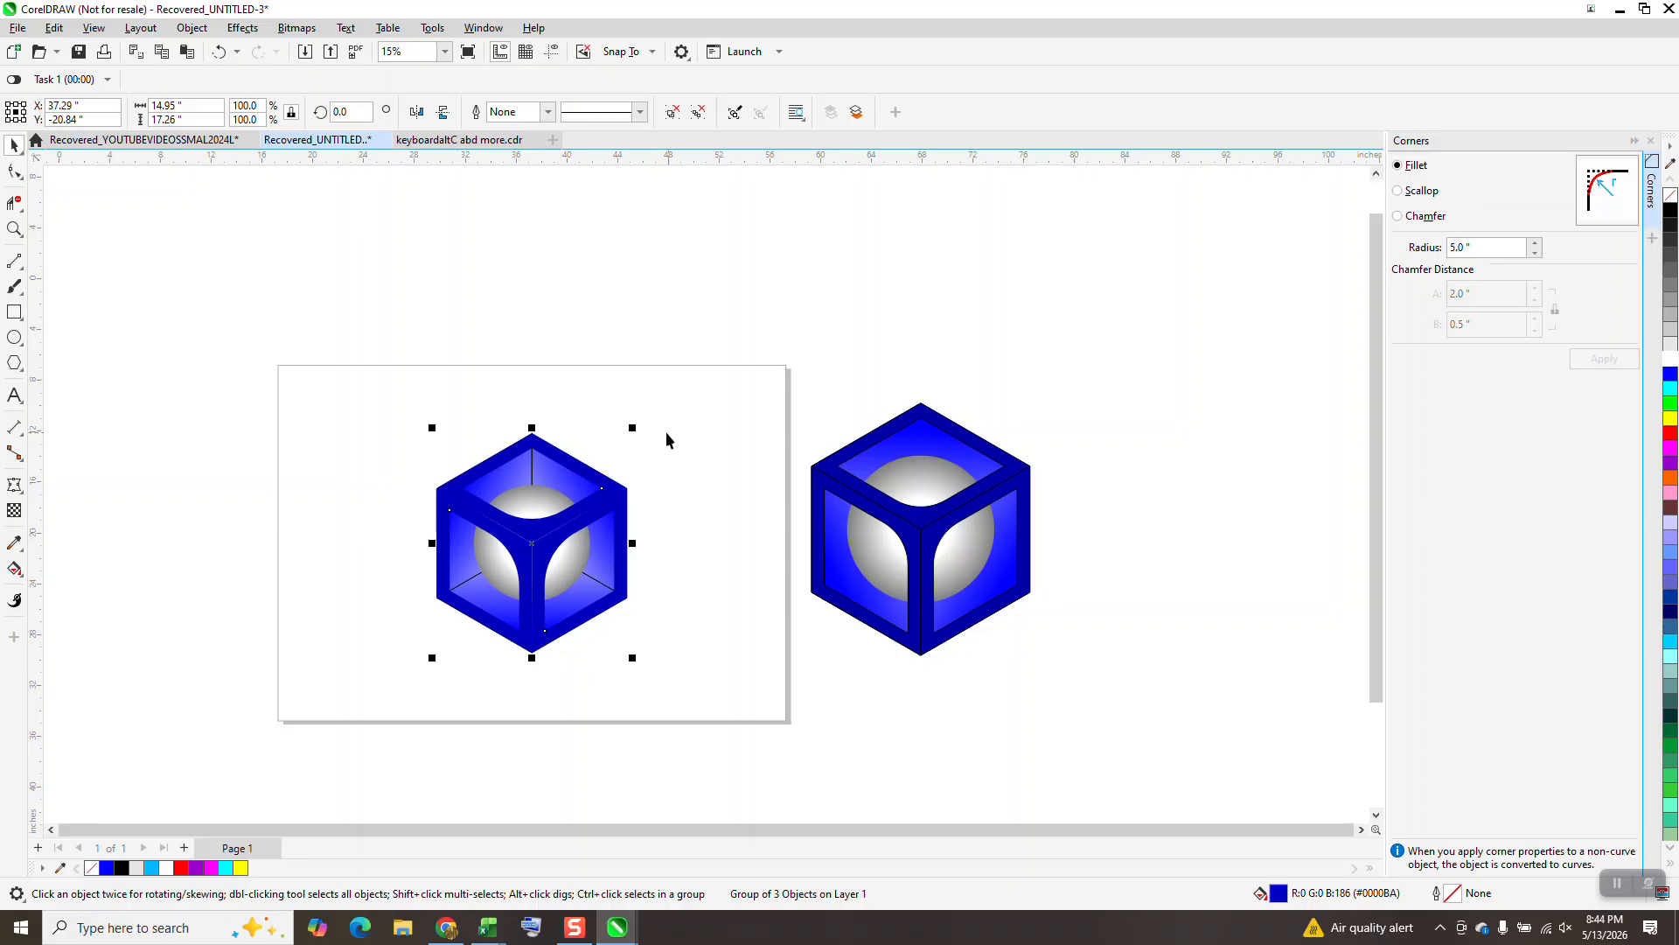
# Step: Give the grouped dark blue frame a black hairline outline
pyautogui.click(14, 229)
pyautogui.moveTo(400, 392); pyautogui.dragTo(758, 682)
pyautogui.click(13, 146)
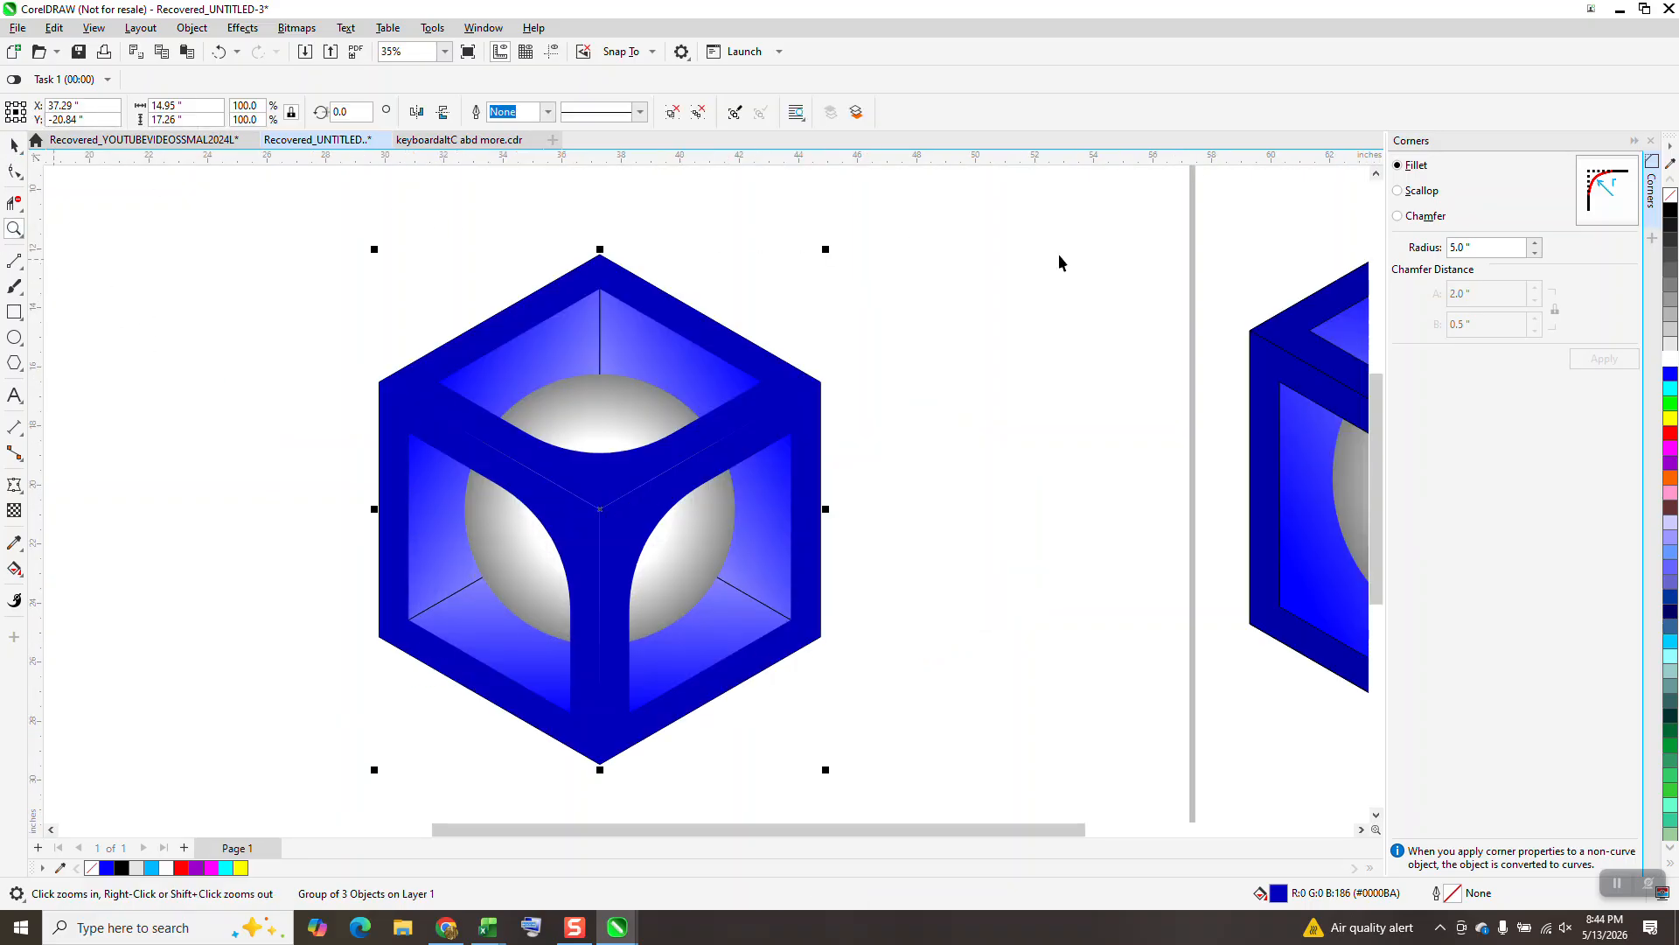
pyautogui.rightClick(1671, 210)
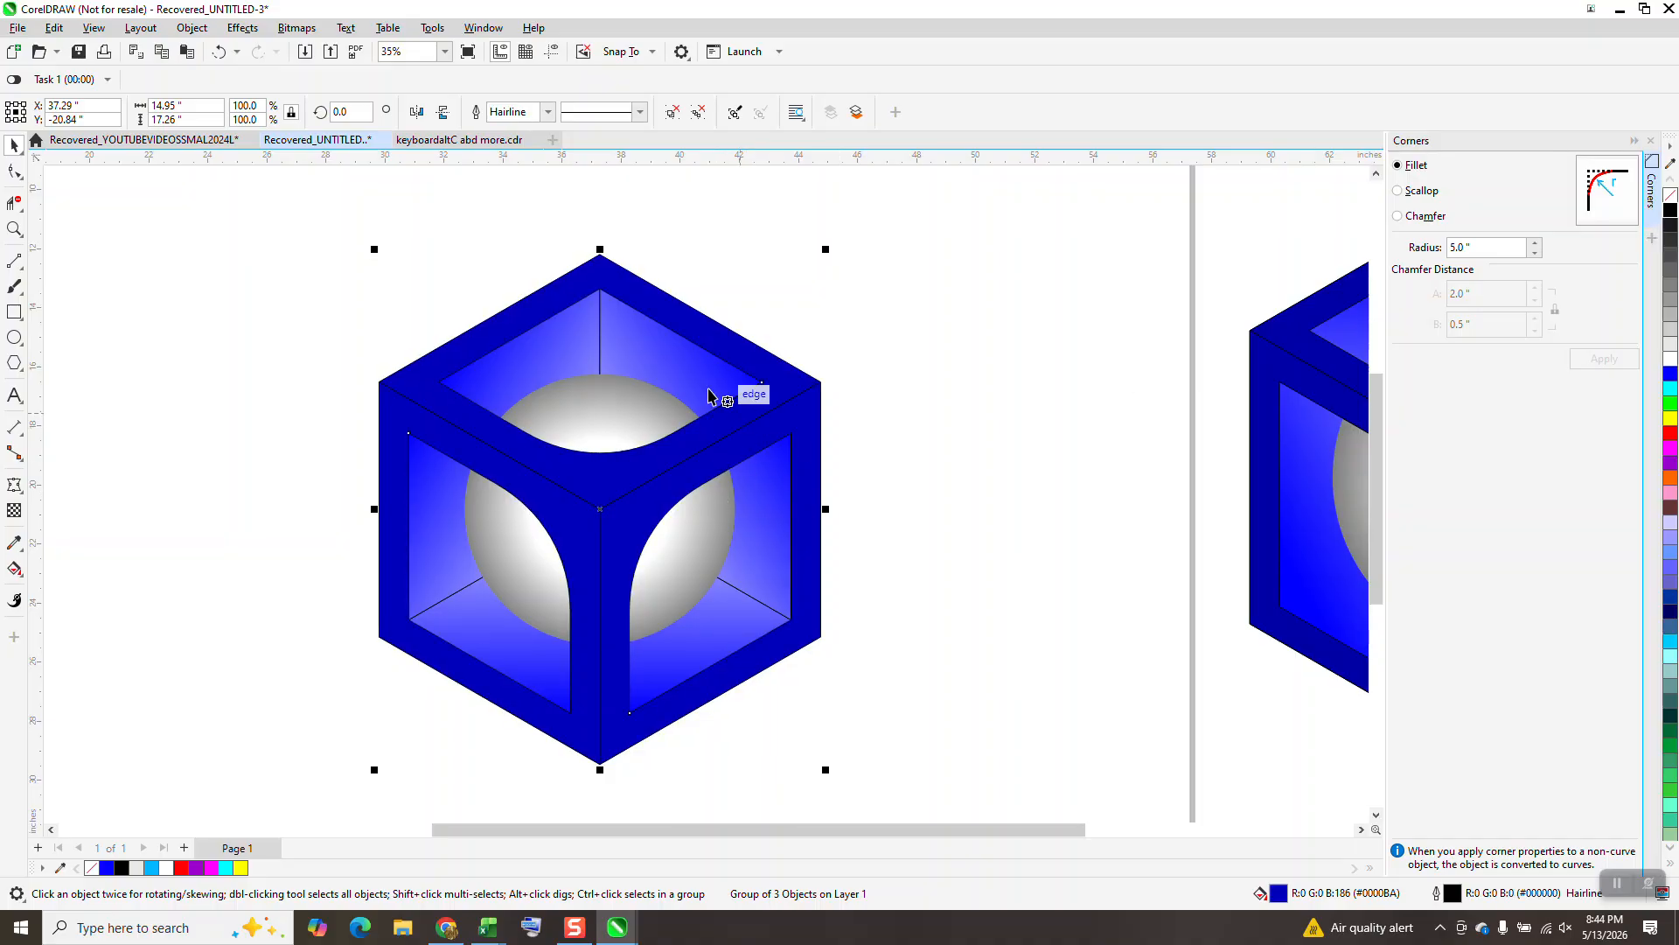
pyautogui.moveTo(297, 204); pyautogui.dragTo(969, 766)
pyautogui.click(699, 112)
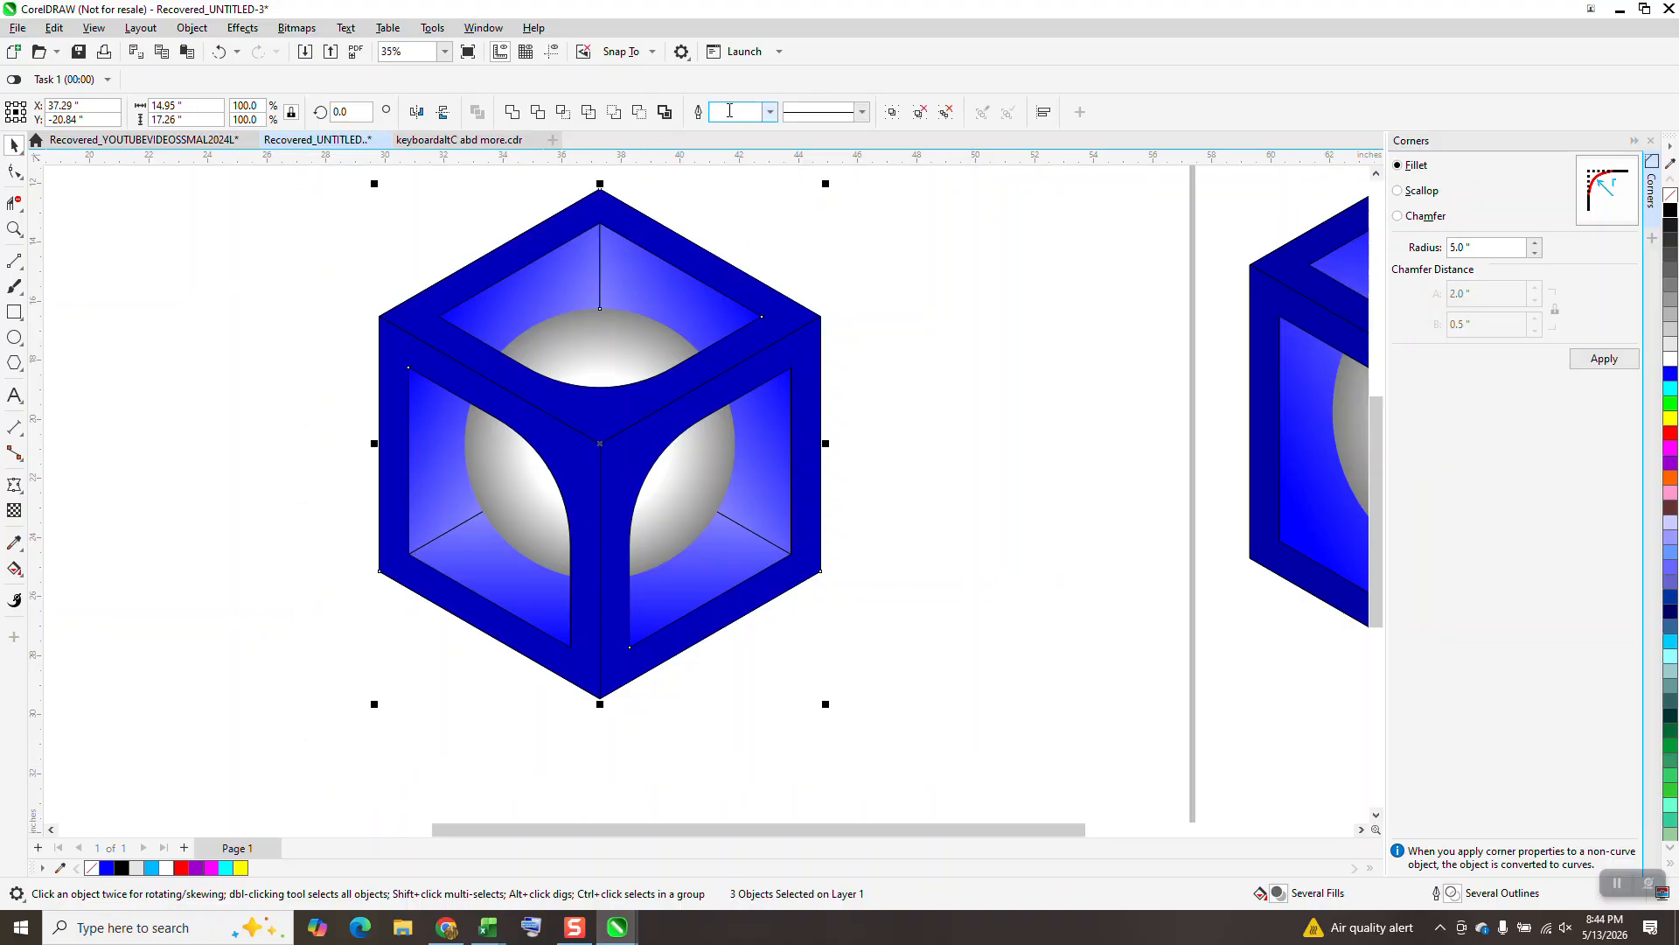
pyautogui.click(771, 112)
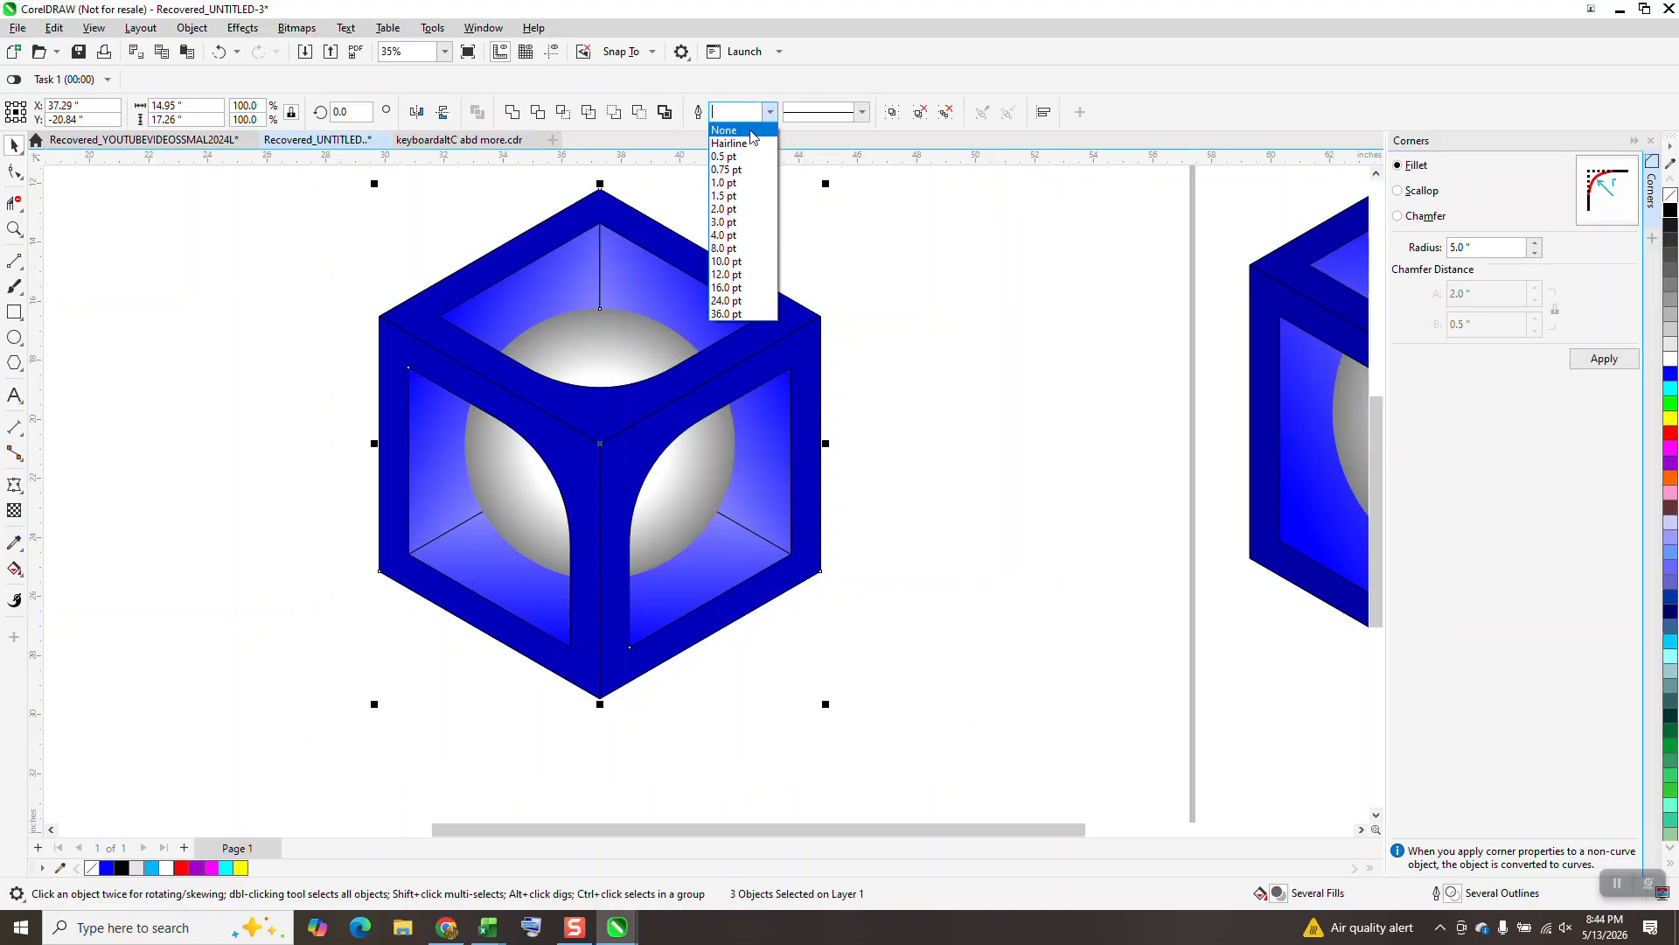
pyautogui.click(723, 203)
# Step: Select the grey sphere inside the cube and set it to have no outline
pyautogui.click(653, 343)
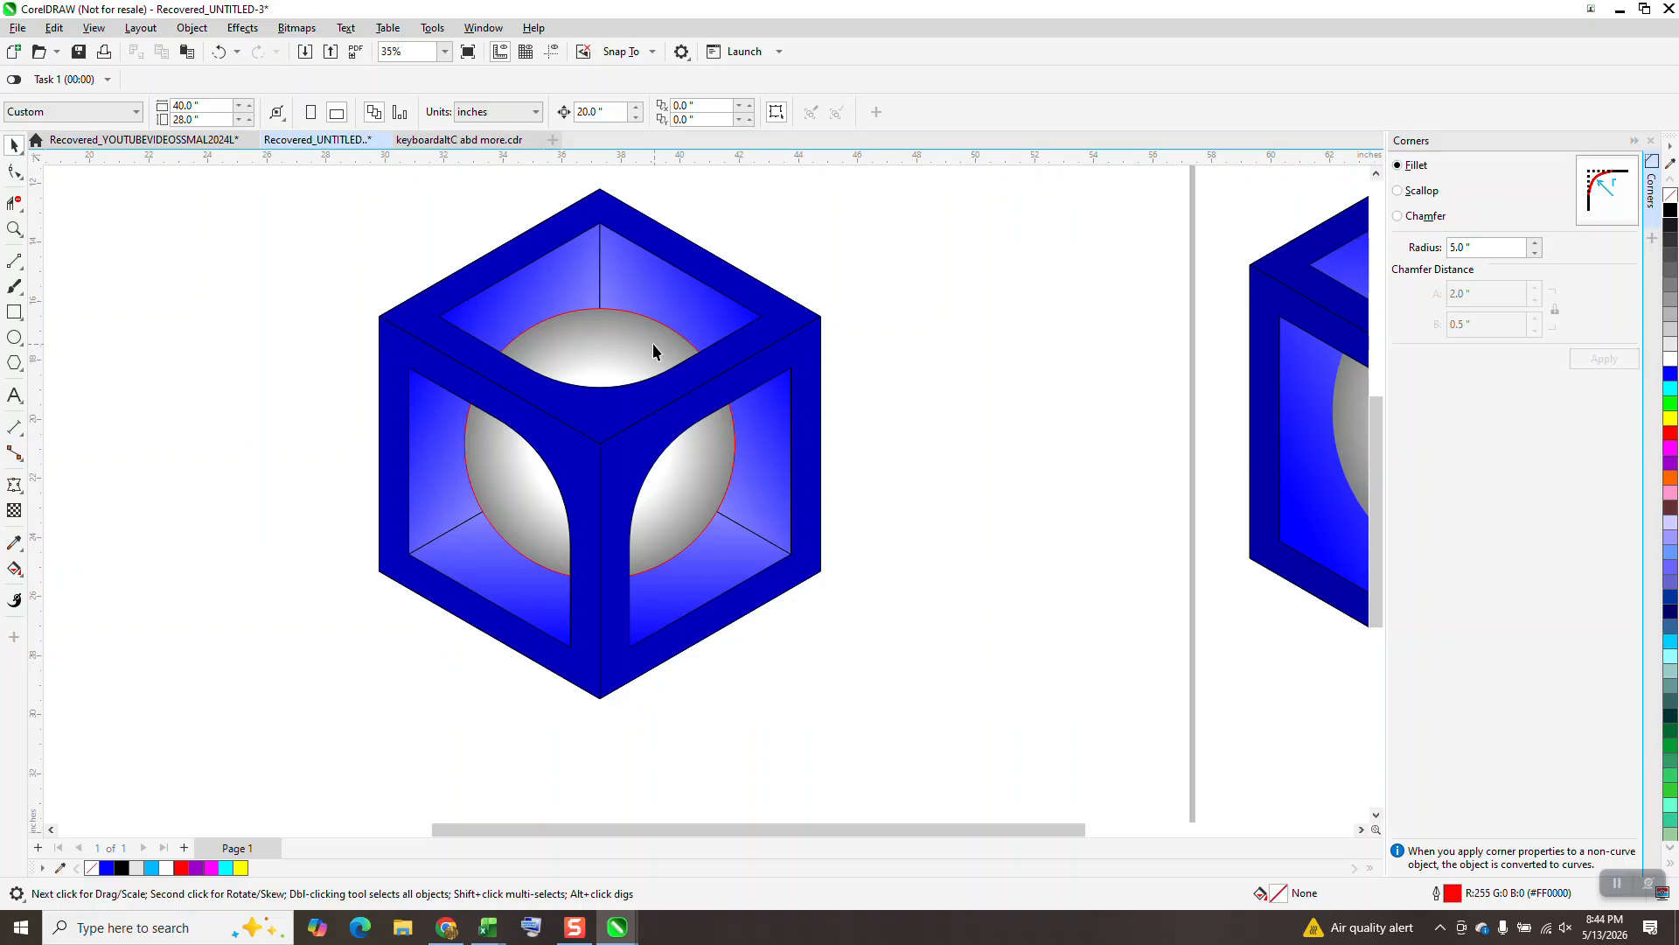
pyautogui.rightClick(1671, 198)
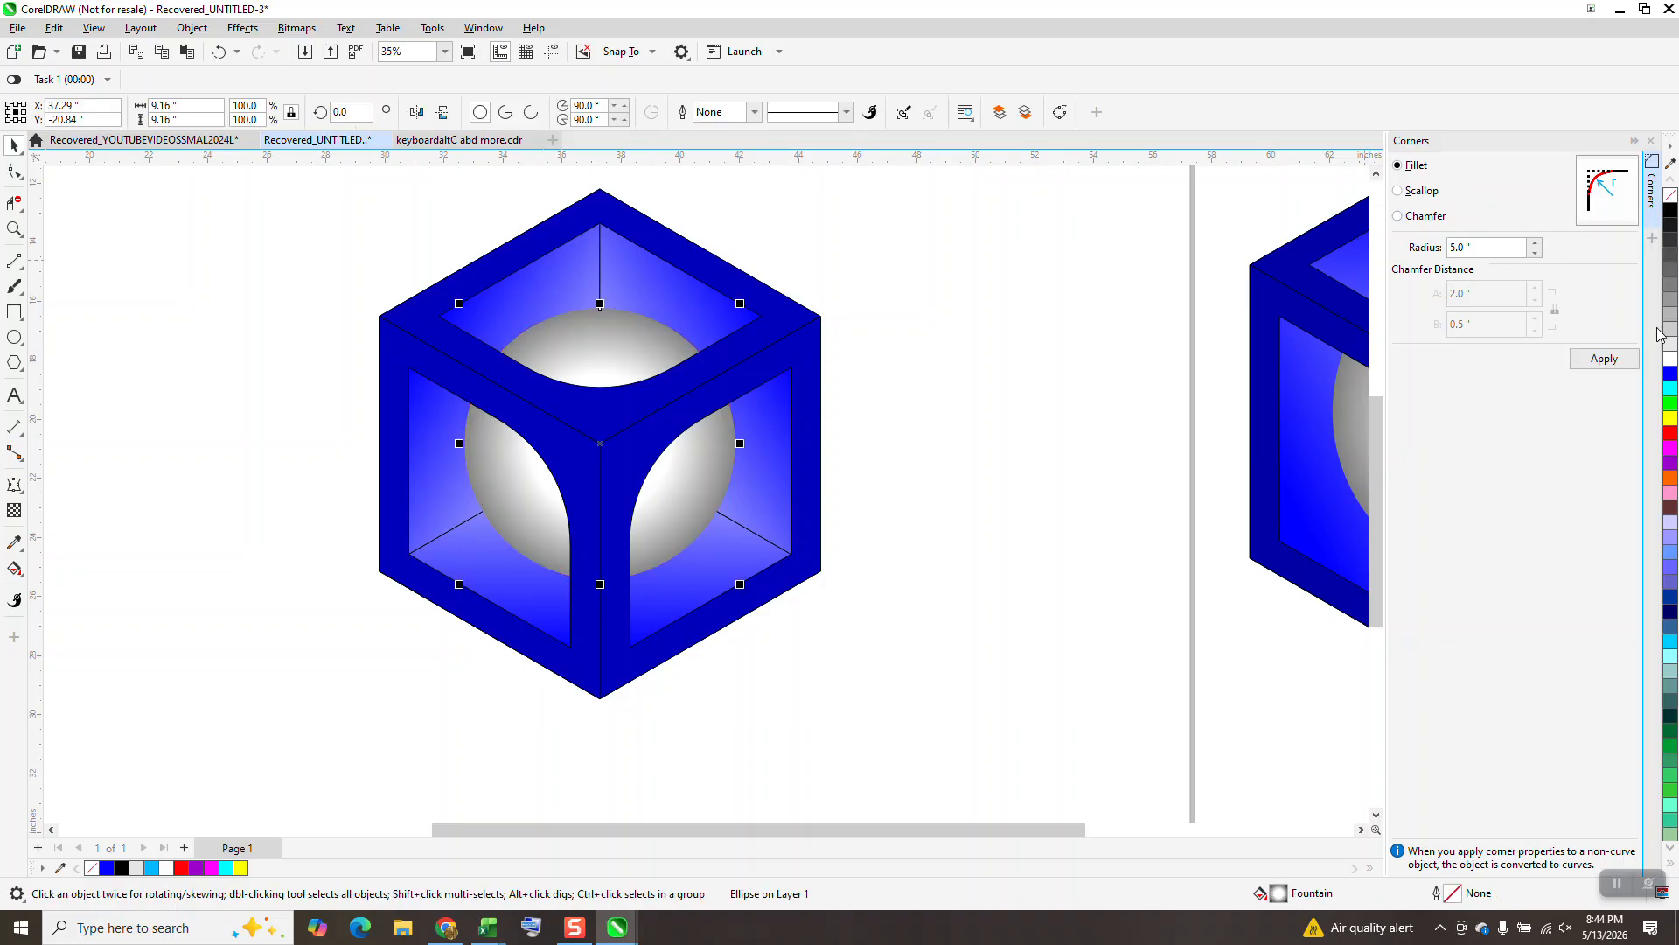
pyautogui.click(1141, 355)
pyautogui.scroll(-1, 962, 498)
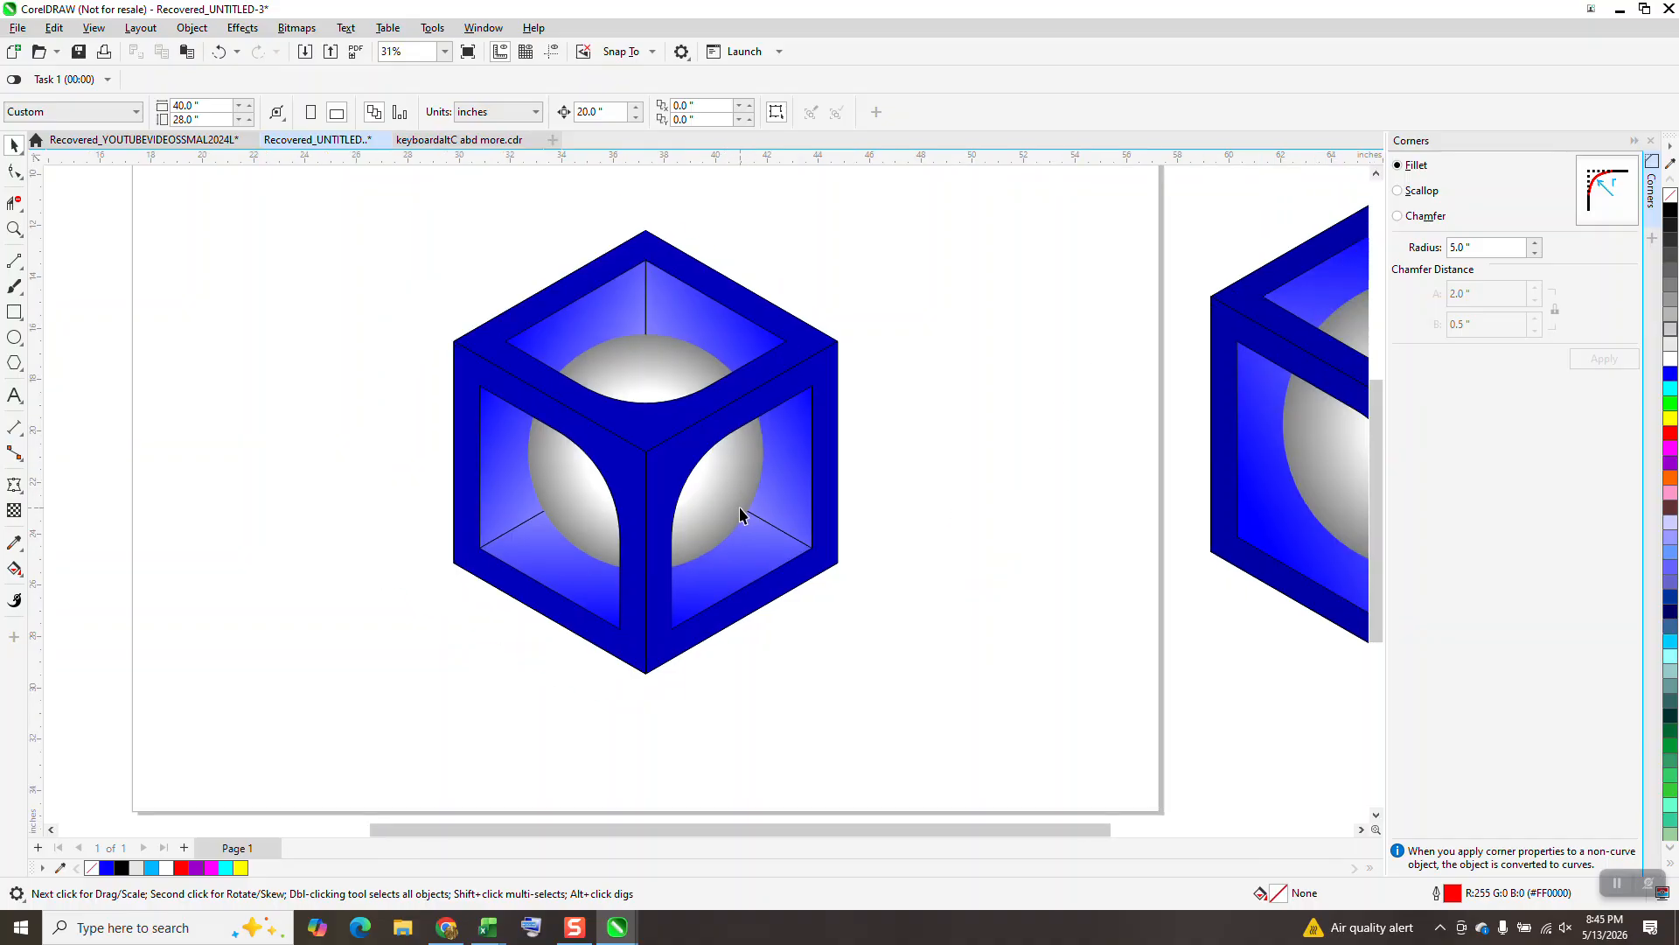
pyautogui.scroll(-2, 740, 515)
pyautogui.scroll(-1, 843, 454)
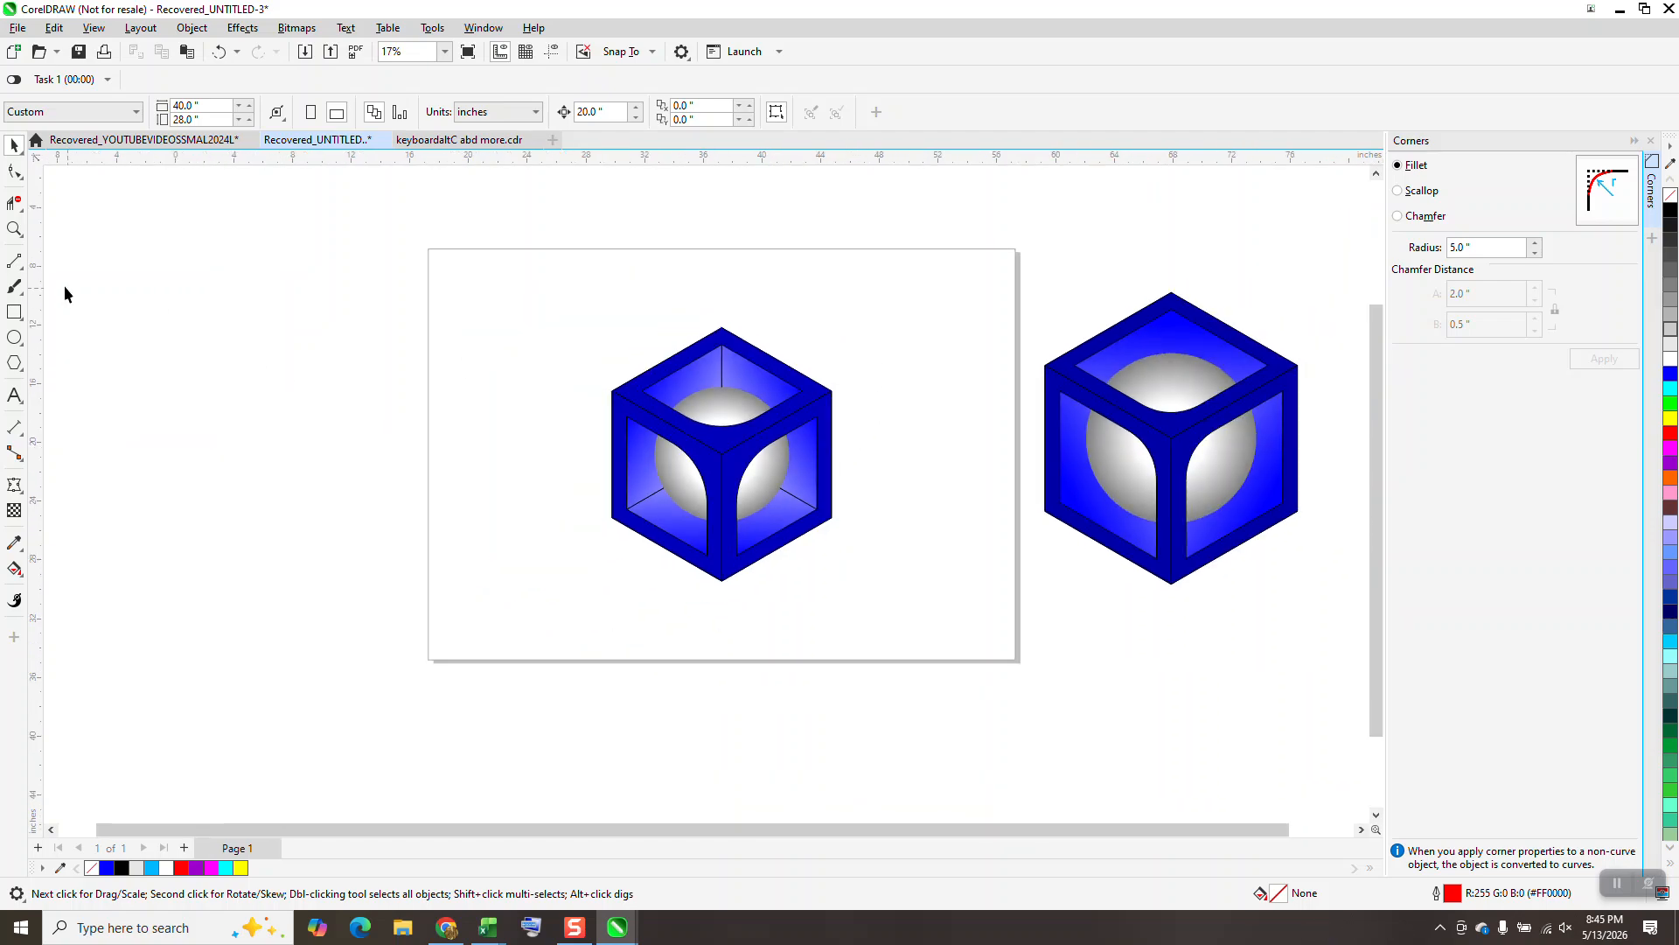
# Step: Select all parts of the new cube on the page, including the frame, inner faces and sphere
pyautogui.moveTo(557, 265); pyautogui.dragTo(953, 611)
pyautogui.press('z')
pyautogui.moveTo(507, 263); pyautogui.dragTo(1050, 693)
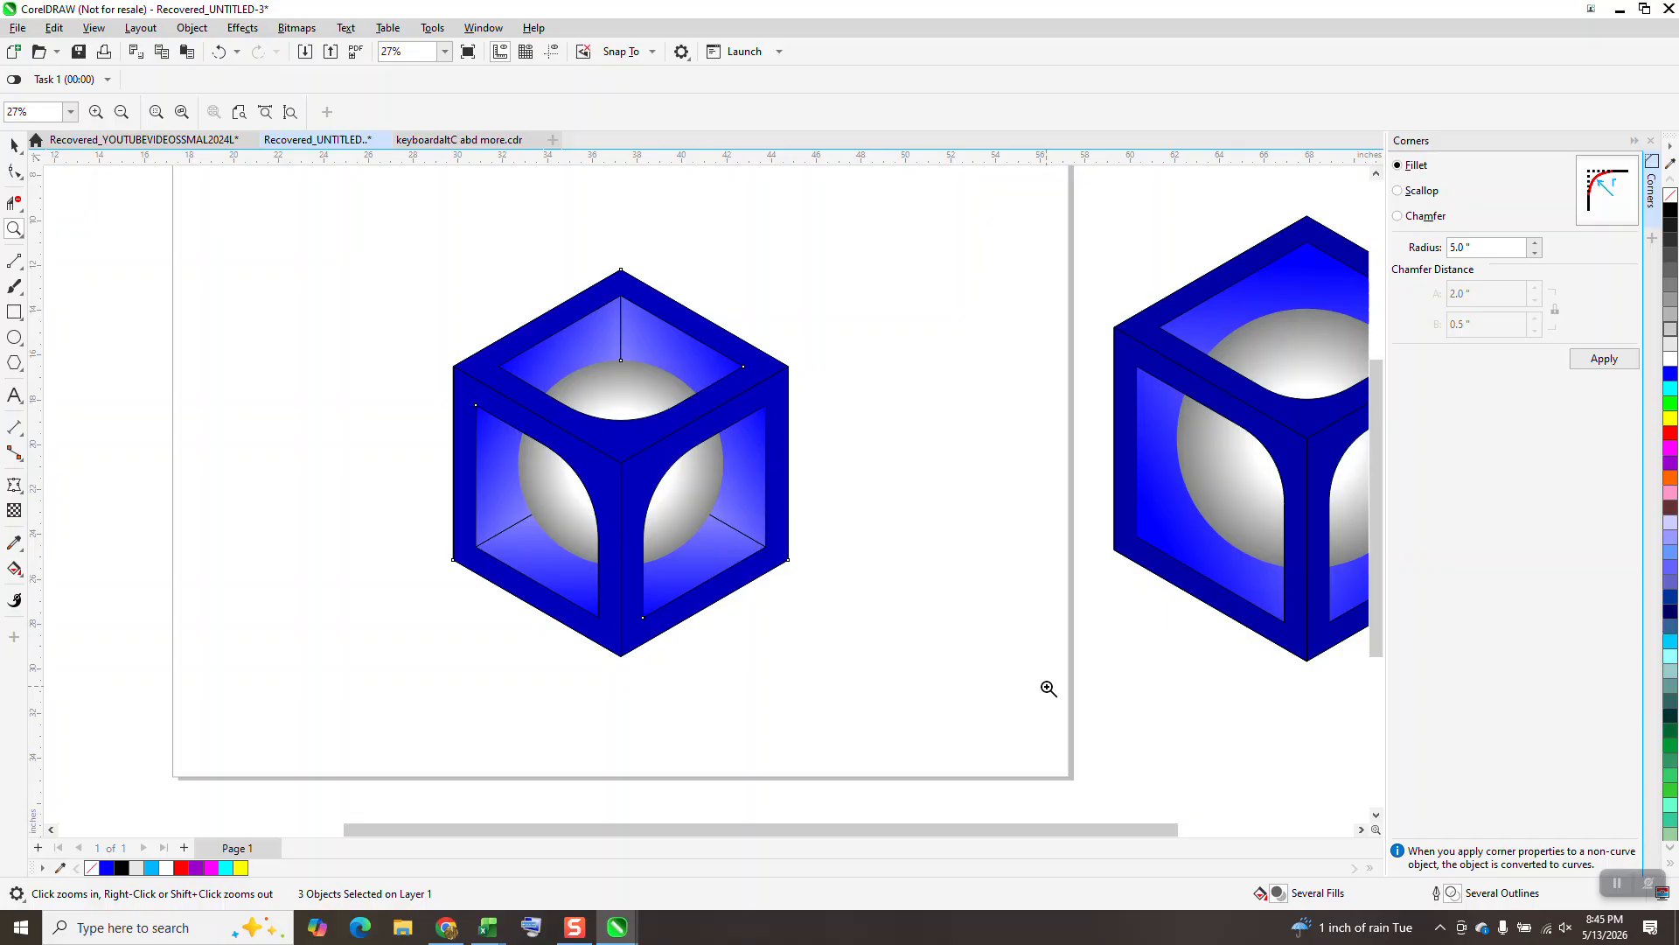